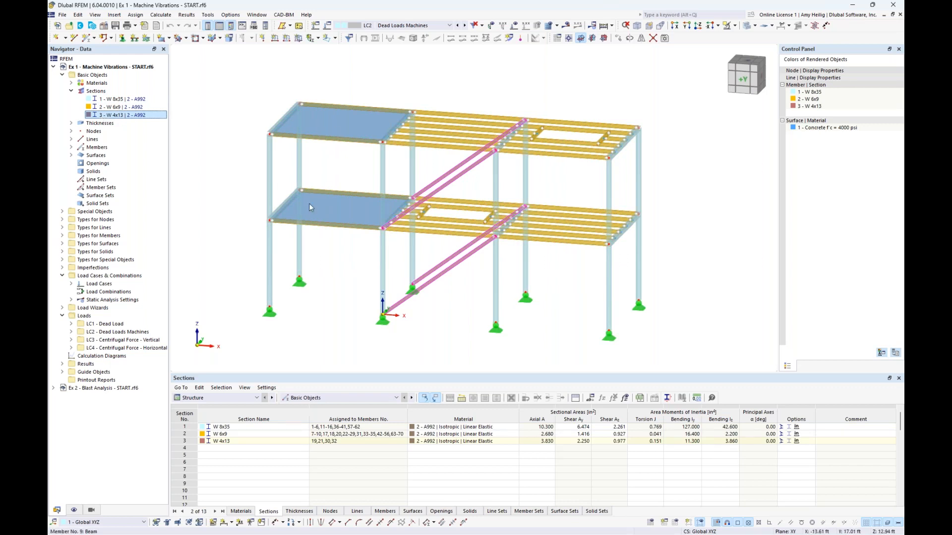
- Highlight the surfaces that use the uniform concrete thickness in the model, and collapse the thickness and section lists
{"action": "left_click", "coordinate": [71, 123]}
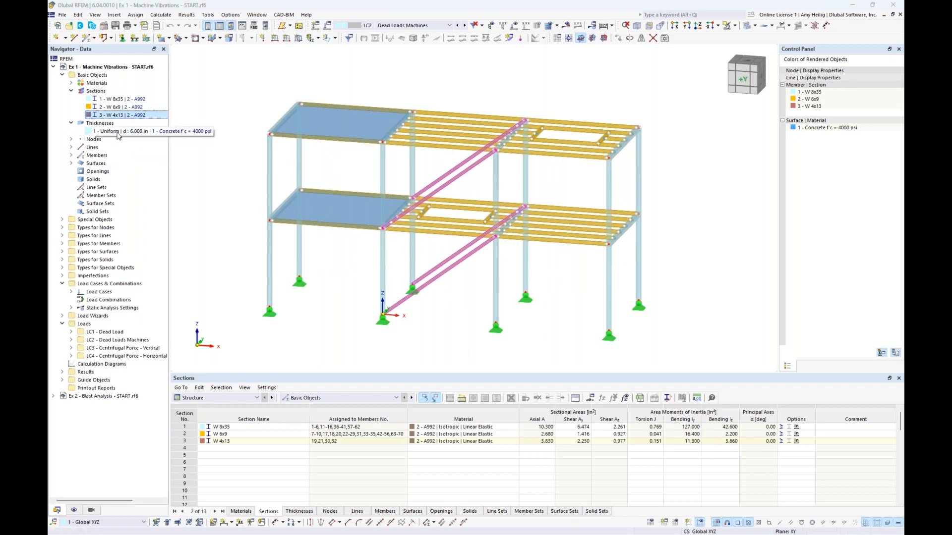
{"action": "left_click", "coordinate": [117, 132]}
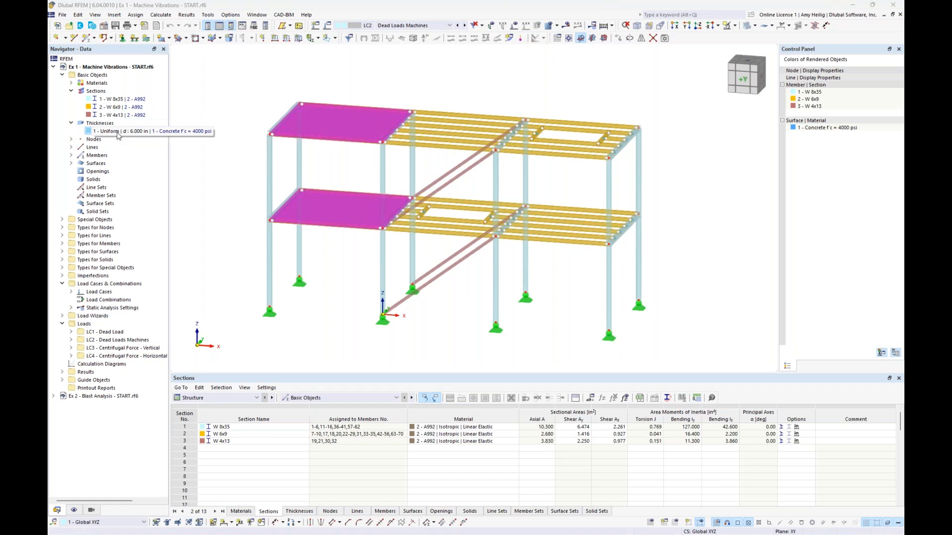
{"action": "left_click", "coordinate": [71, 123]}
{"action": "left_click", "coordinate": [71, 91]}
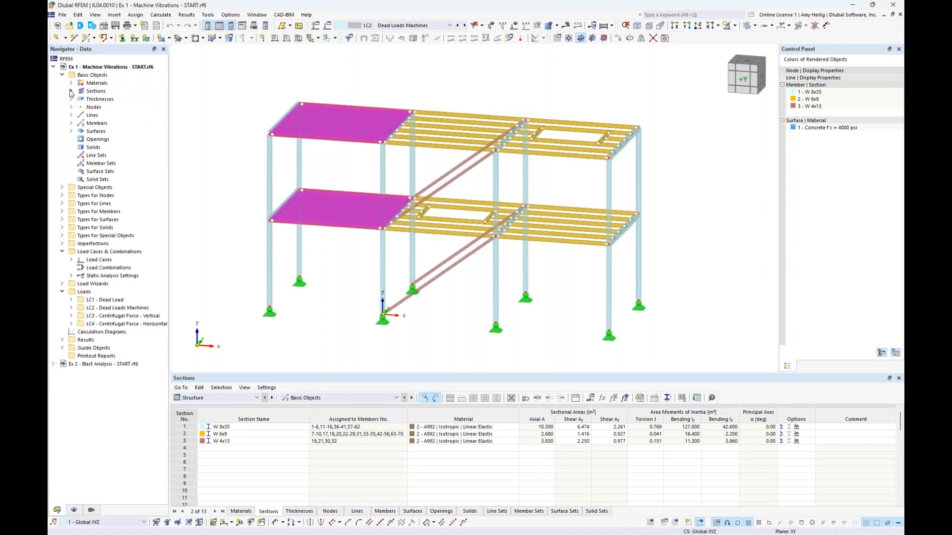
{"action": "left_click", "coordinate": [362, 95]}
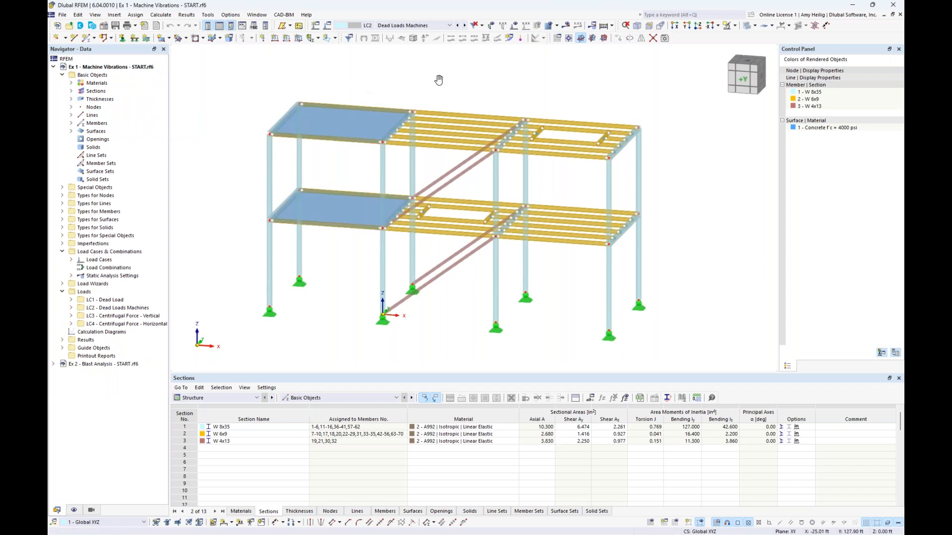
- Make LC1 - Dead Load the current load case and display its loads on the model
{"action": "middle_click_drag", "start_coordinate": [448, 78], "coordinate": [437, 89]}
{"action": "left_click", "coordinate": [449, 26]}
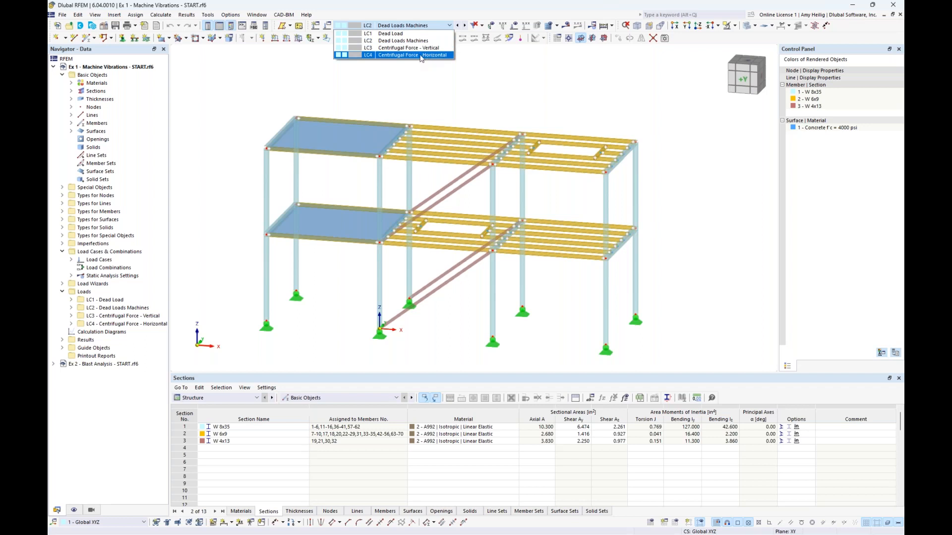
{"action": "left_click", "coordinate": [396, 33]}
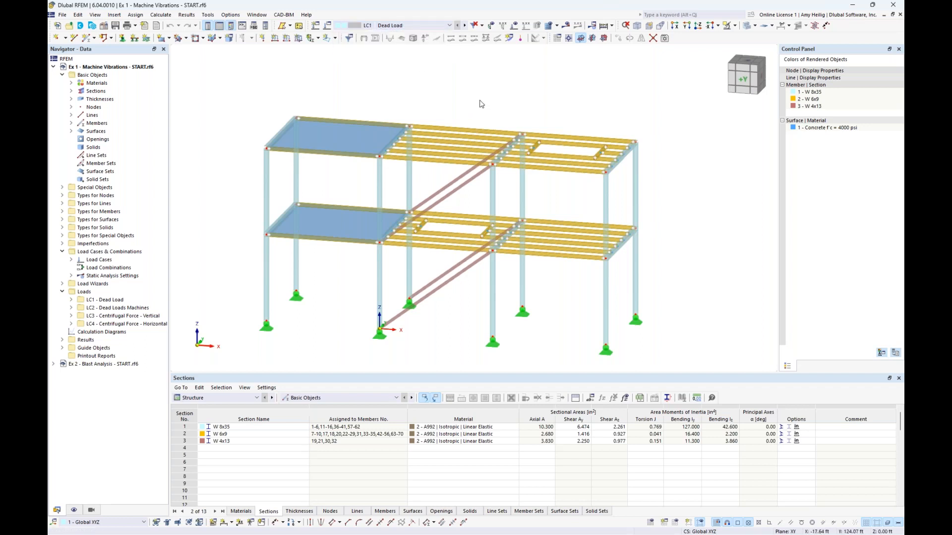
{"action": "middle_click_drag", "start_coordinate": [471, 99], "coordinate": [427, 97], "text": "ctrl"}
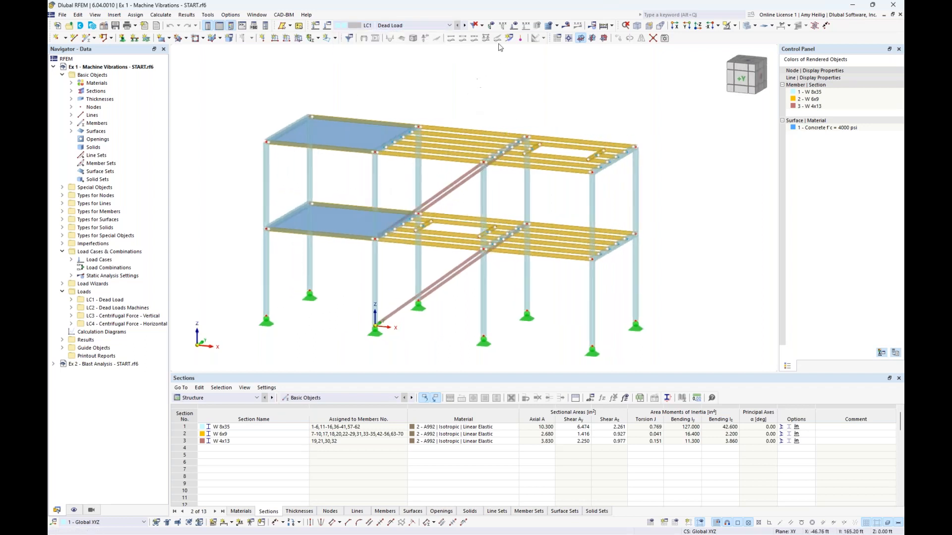
{"action": "left_click", "coordinate": [515, 25]}
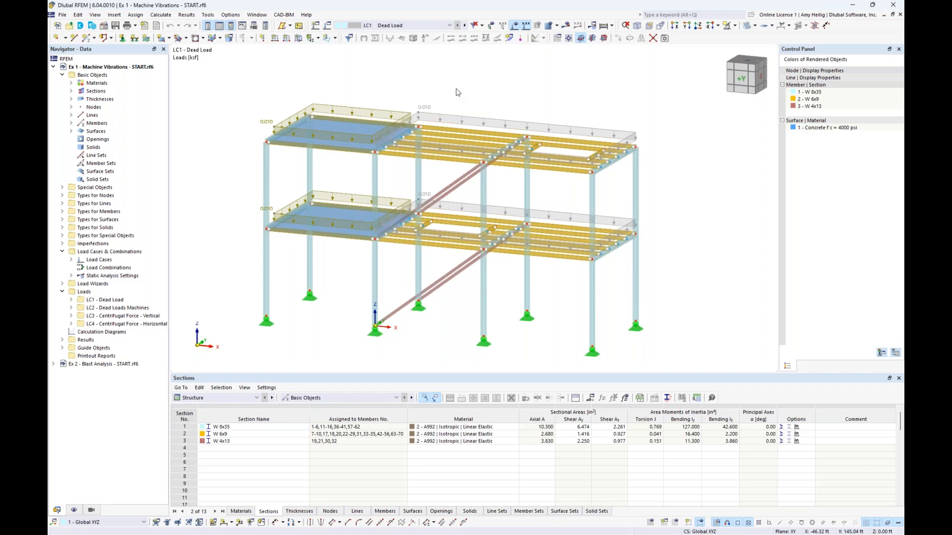
- Display the upper-level area load separately as generated member loads, and return it to the combined area load display
{"action": "right_click", "coordinate": [466, 120]}
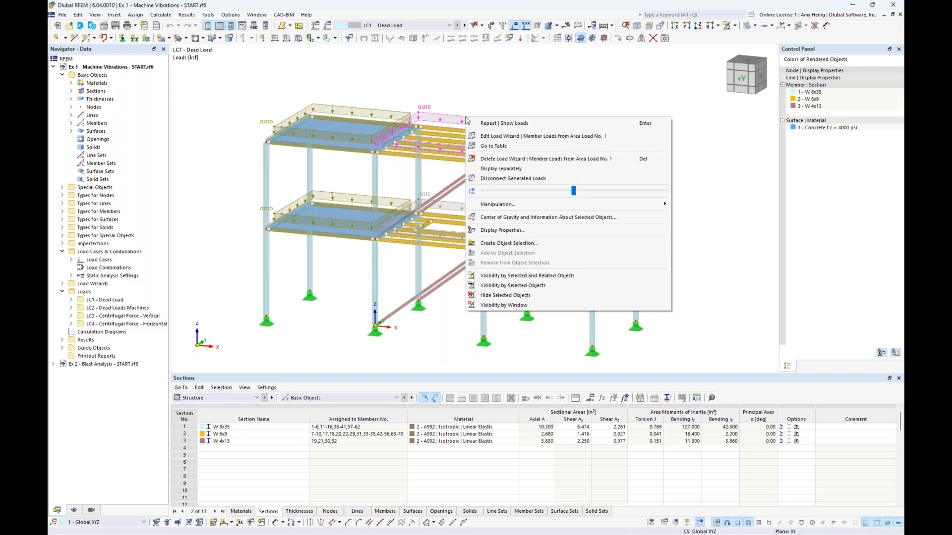
{"action": "left_click", "coordinate": [494, 171]}
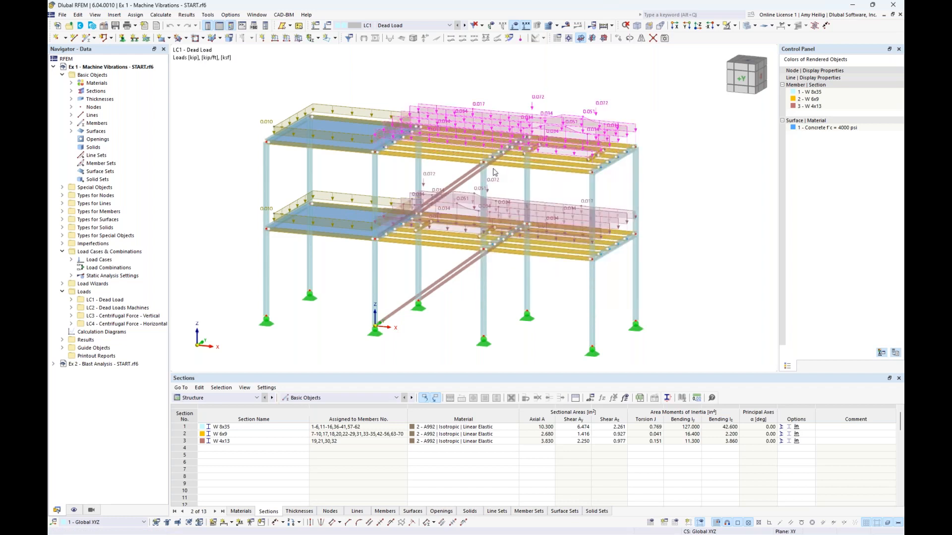
{"action": "right_click", "coordinate": [488, 120]}
{"action": "left_click", "coordinate": [501, 143]}
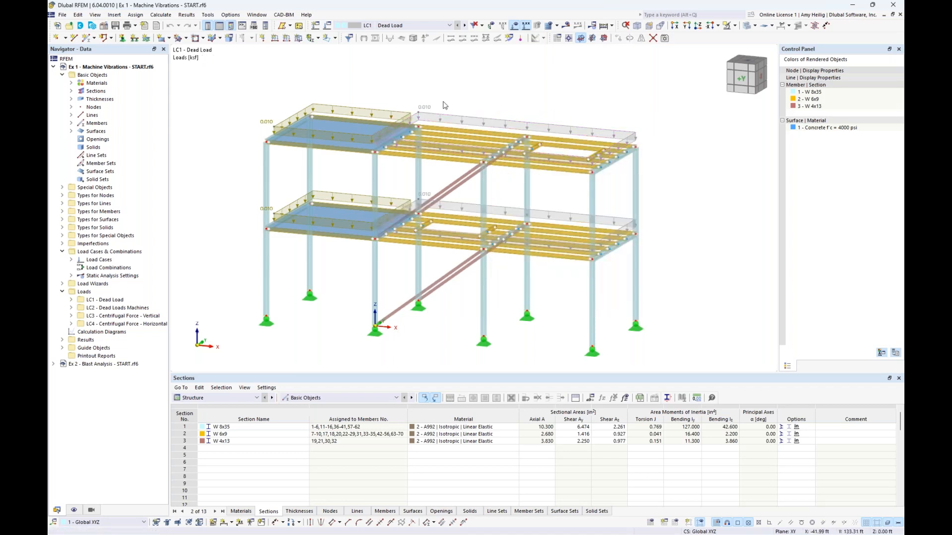
- Display the loads of LC2 - Dead Loads Machines and examine them at both floor openings
{"action": "left_click", "coordinate": [449, 25]}
{"action": "left_click", "coordinate": [434, 43]}
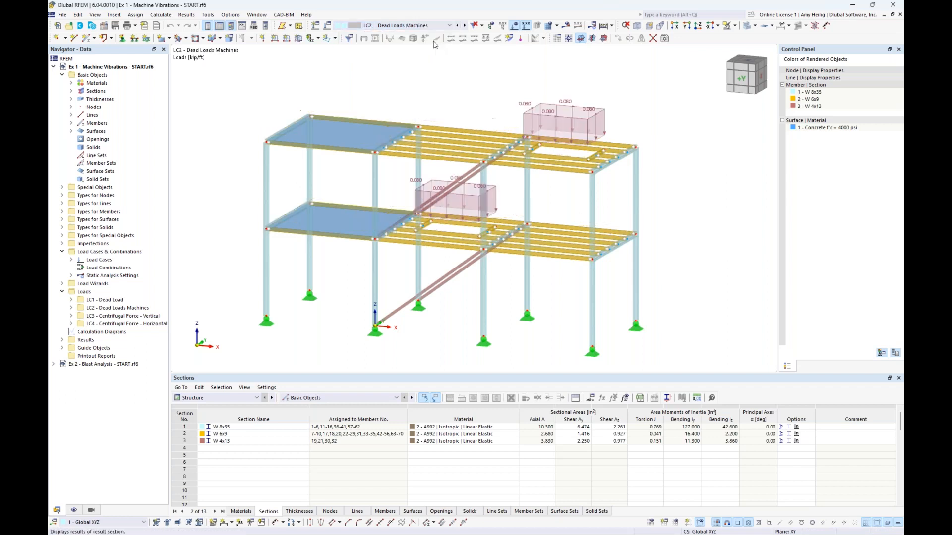
{"action": "middle_click_drag", "start_coordinate": [474, 106], "coordinate": [438, 121]}
{"action": "scroll", "coordinate": [439, 124], "scroll_direction": "up", "scroll_amount": 3}
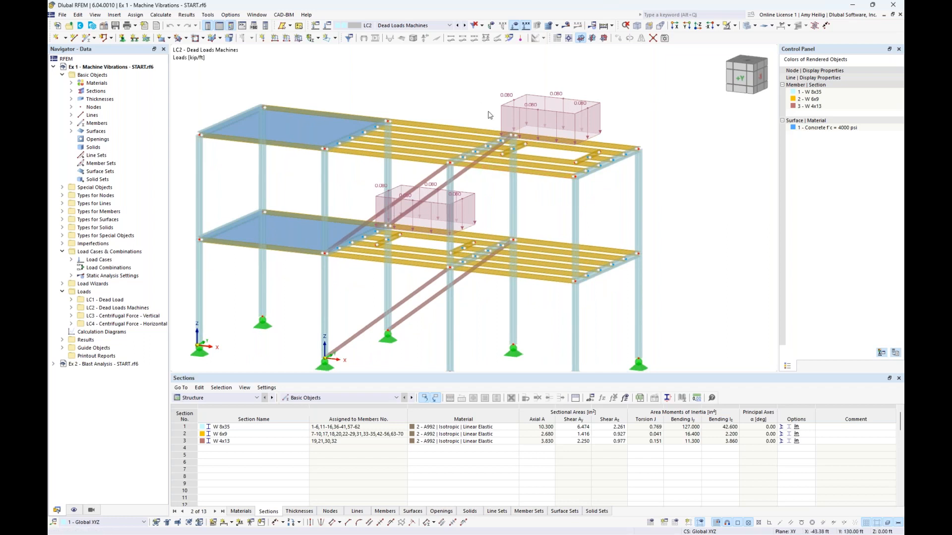
- Display the loads of LC3 - Centrifugal Force - Vertical and examine them closely at the upper-level opening
{"action": "left_click", "coordinate": [449, 26]}
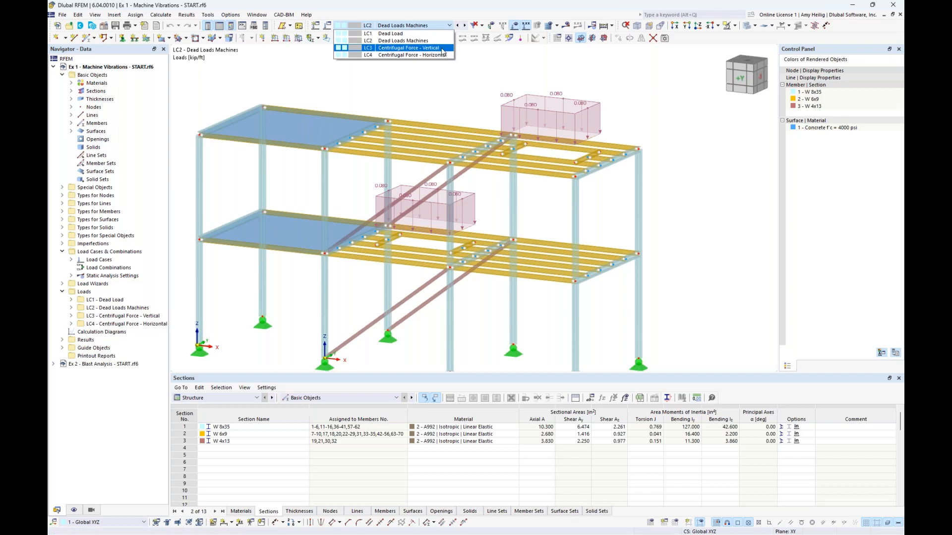
{"action": "left_click", "coordinate": [443, 50]}
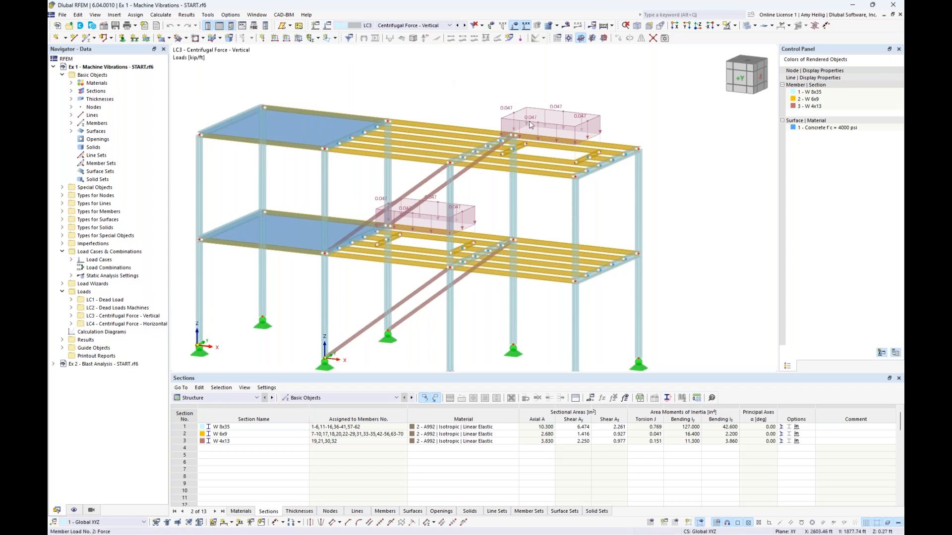
{"action": "scroll", "coordinate": [577, 145], "scroll_direction": "up", "scroll_amount": 3}
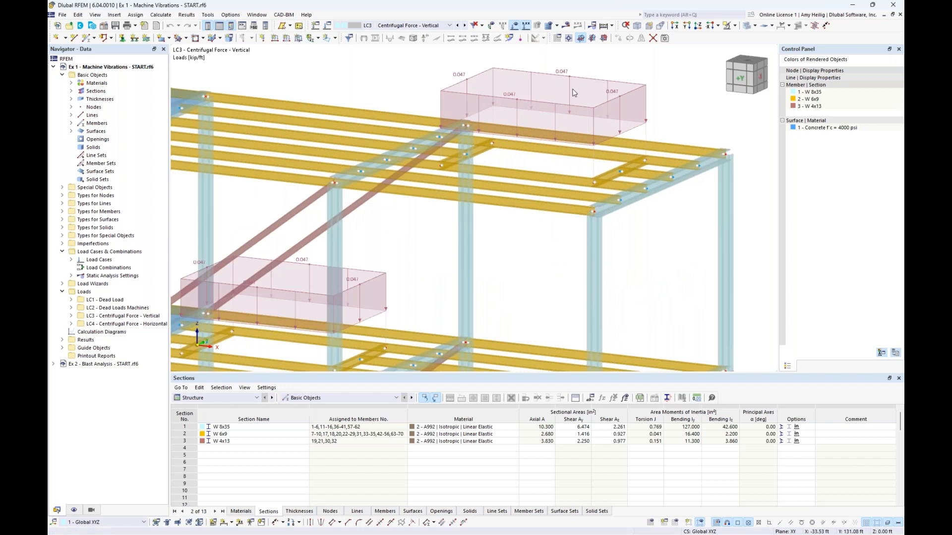
{"action": "middle_click_drag", "start_coordinate": [548, 153], "coordinate": [554, 165], "text": "ctrl"}
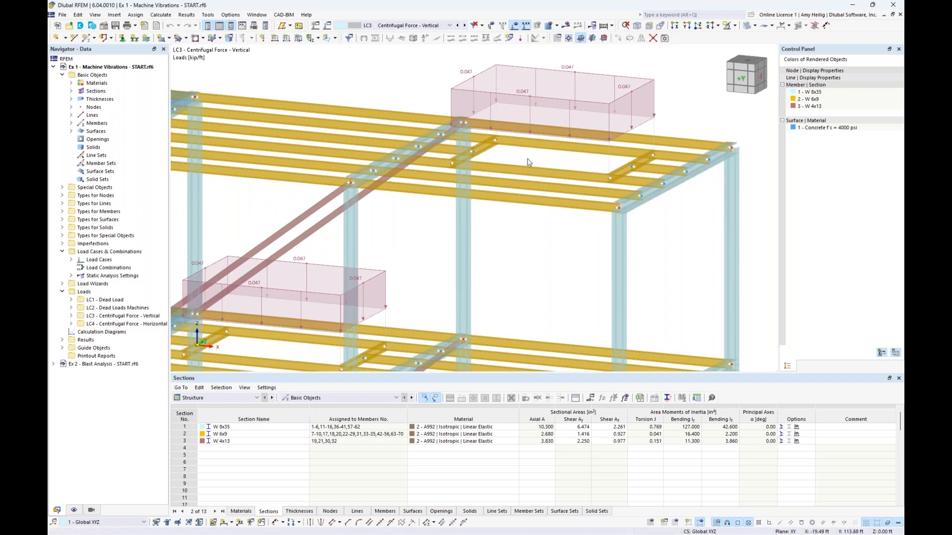
- Check the center of gravity and object information of the four members framing the upper-level opening
{"action": "left_click", "coordinate": [625, 172]}
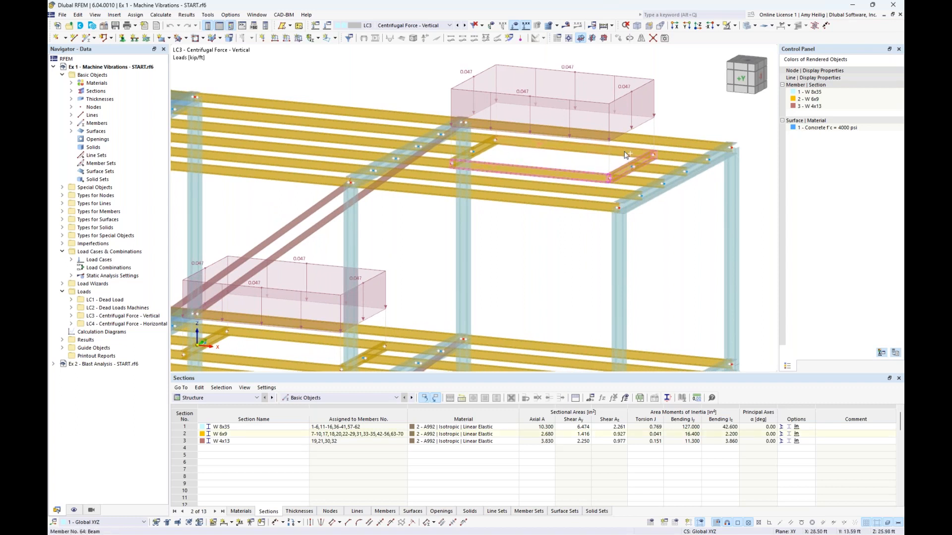
{"action": "right_click", "coordinate": [490, 146]}
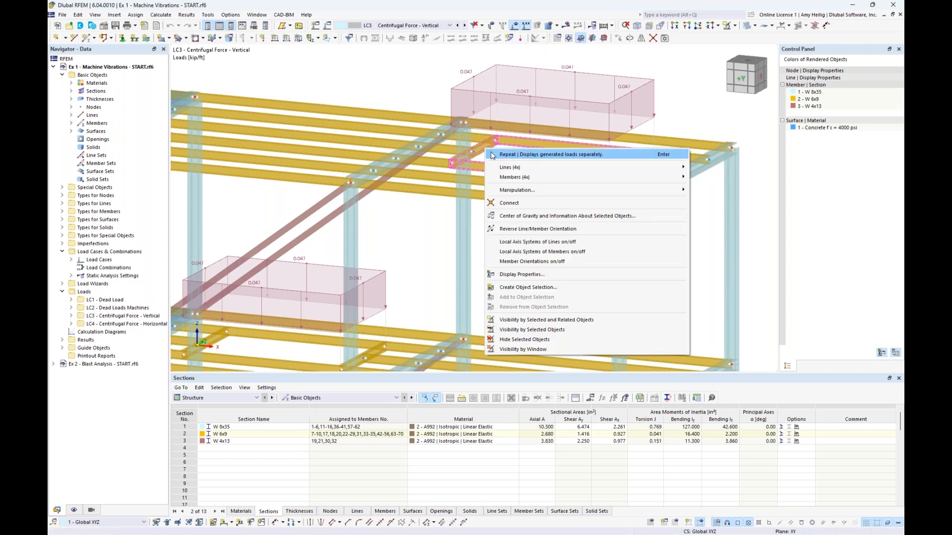
{"action": "left_click", "coordinate": [512, 219]}
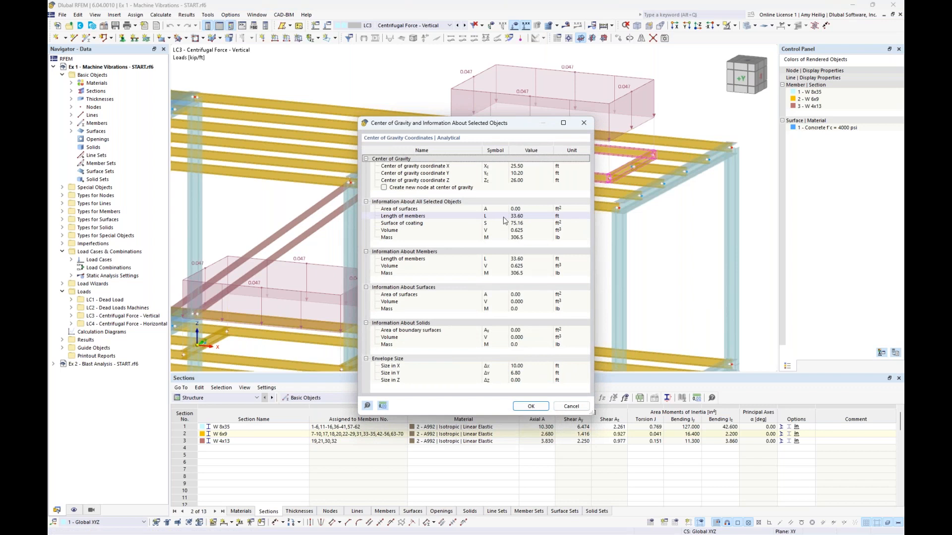
{"action": "left_click", "coordinate": [570, 406]}
{"action": "left_click", "coordinate": [560, 276]}
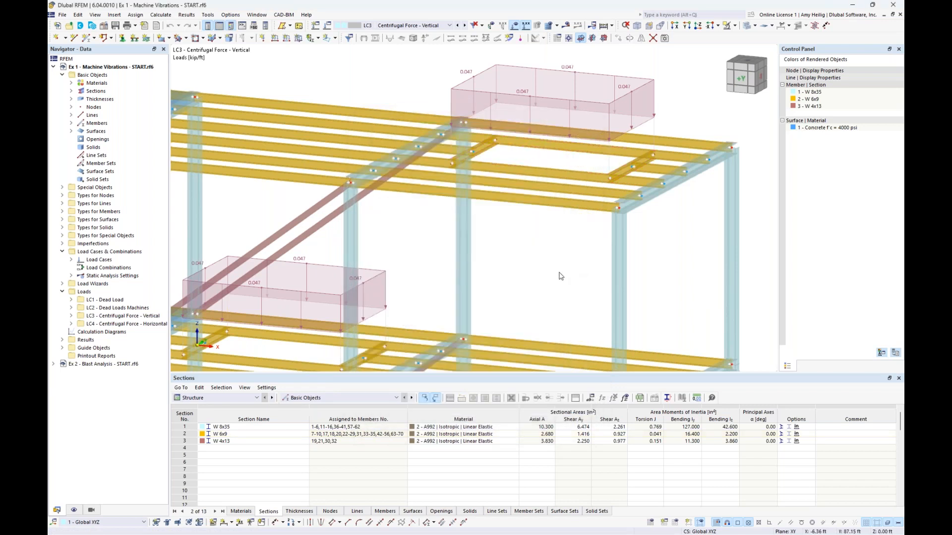
{"action": "scroll", "coordinate": [561, 276], "scroll_direction": "down", "scroll_amount": 4}
{"action": "middle_click_drag", "start_coordinate": [559, 269], "coordinate": [565, 255]}
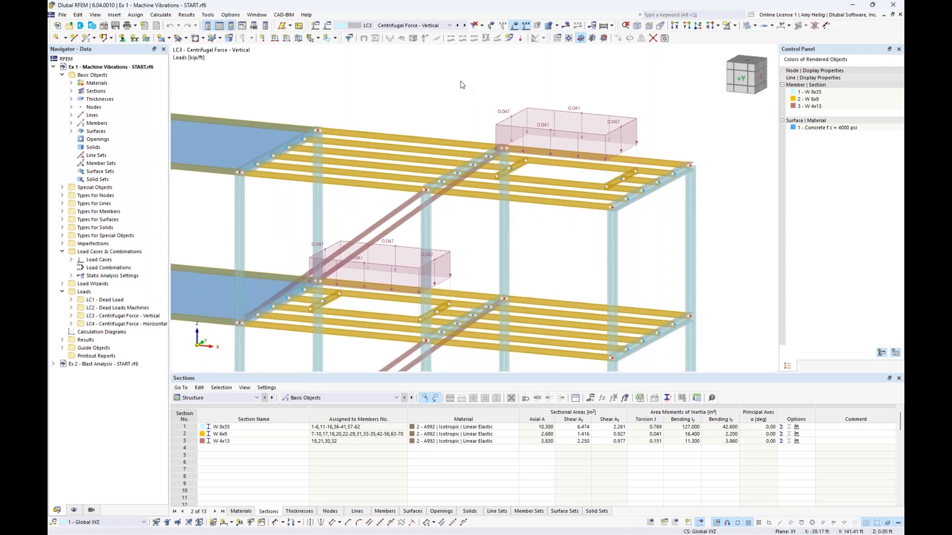
- Display the loads of LC4 - Centrifugal Force - Horizontal and inspect them in wireframe before restoring the transparent rendering
{"action": "left_click", "coordinate": [464, 25]}
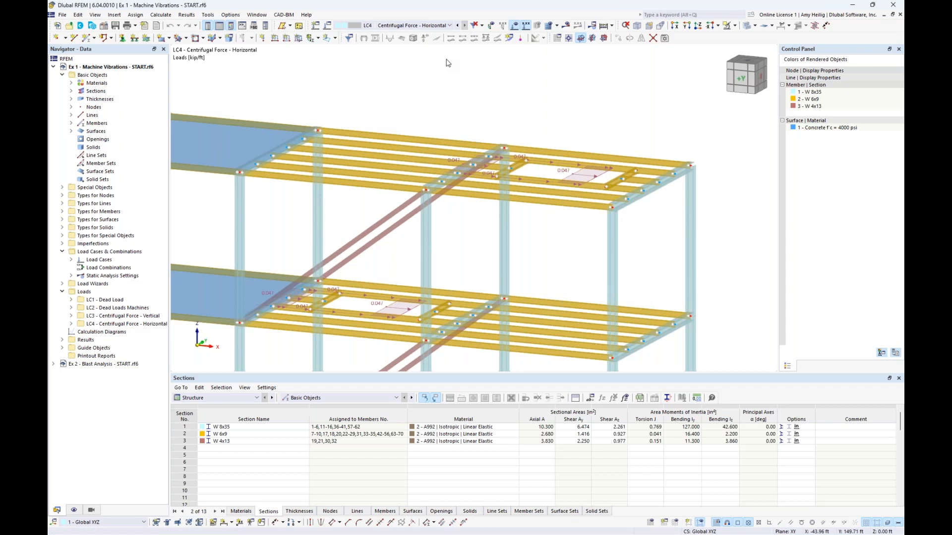
{"action": "middle_click_drag", "start_coordinate": [531, 105], "coordinate": [524, 115], "text": "ctrl"}
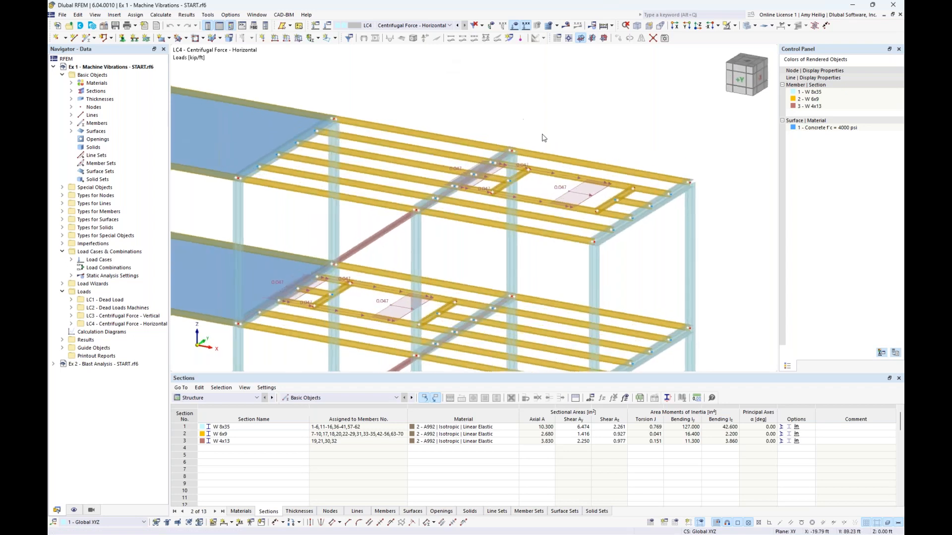
{"action": "left_click", "coordinate": [747, 26]}
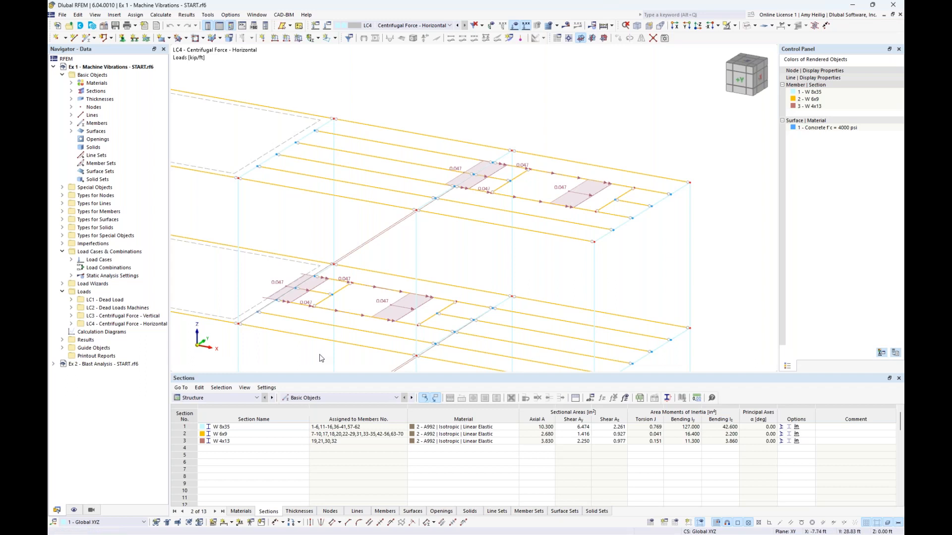
{"action": "left_click", "coordinate": [747, 26]}
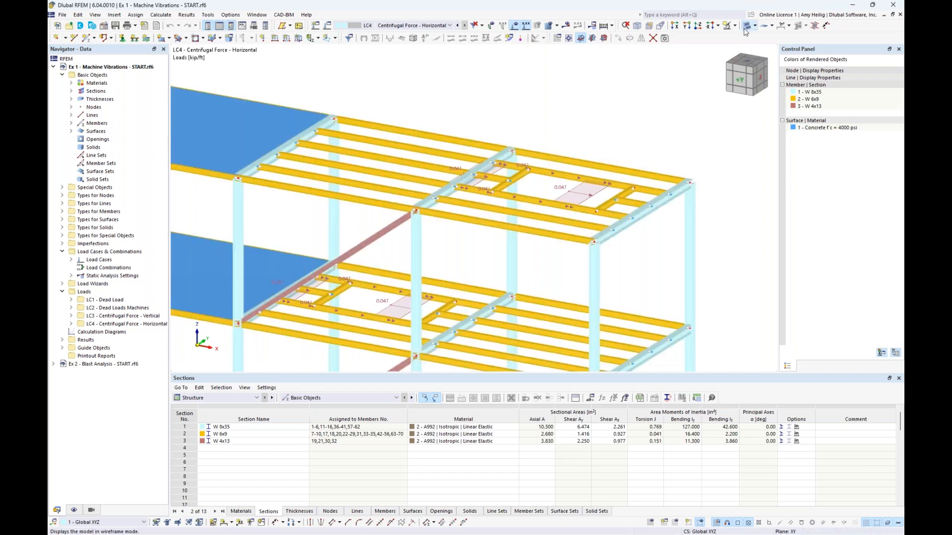
{"action": "left_click", "coordinate": [745, 29]}
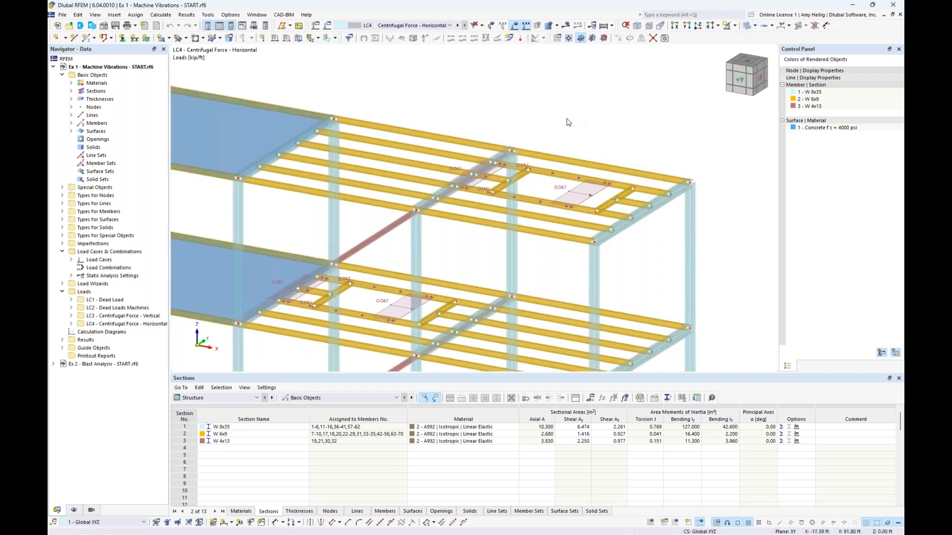
- Hide the load display and show the two-story frame without loads
{"action": "left_click", "coordinate": [516, 27]}
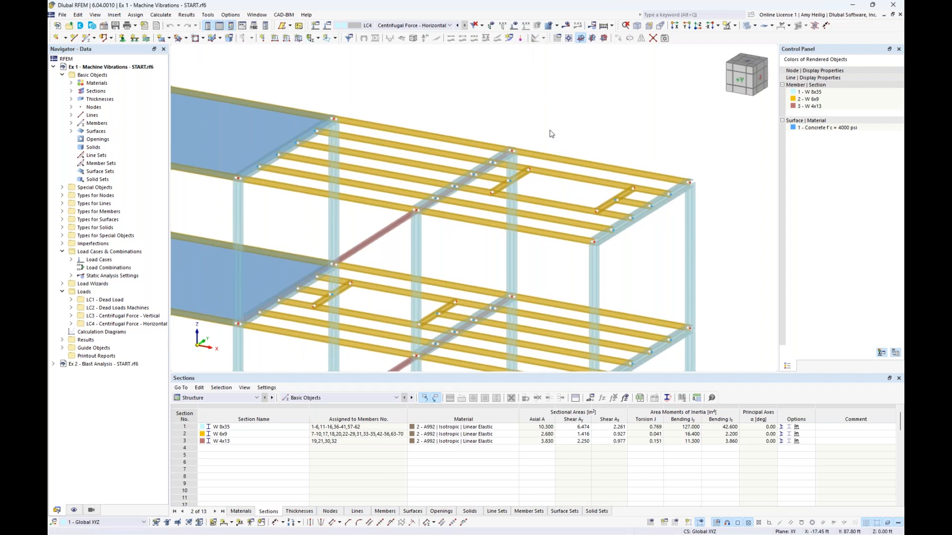
{"action": "scroll", "coordinate": [574, 115], "scroll_direction": "down", "scroll_amount": 2}
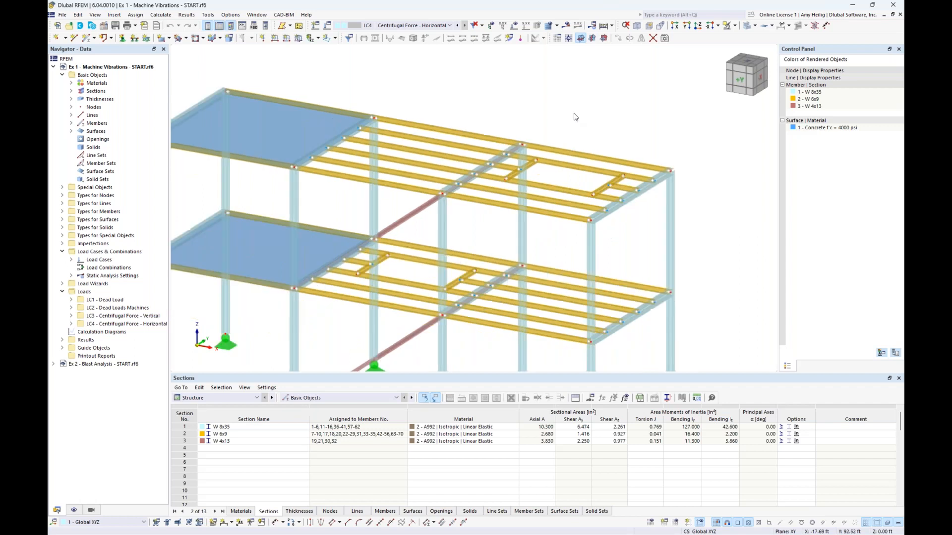
{"action": "middle_click_drag", "start_coordinate": [579, 125], "coordinate": [611, 110], "text": "ctrl"}
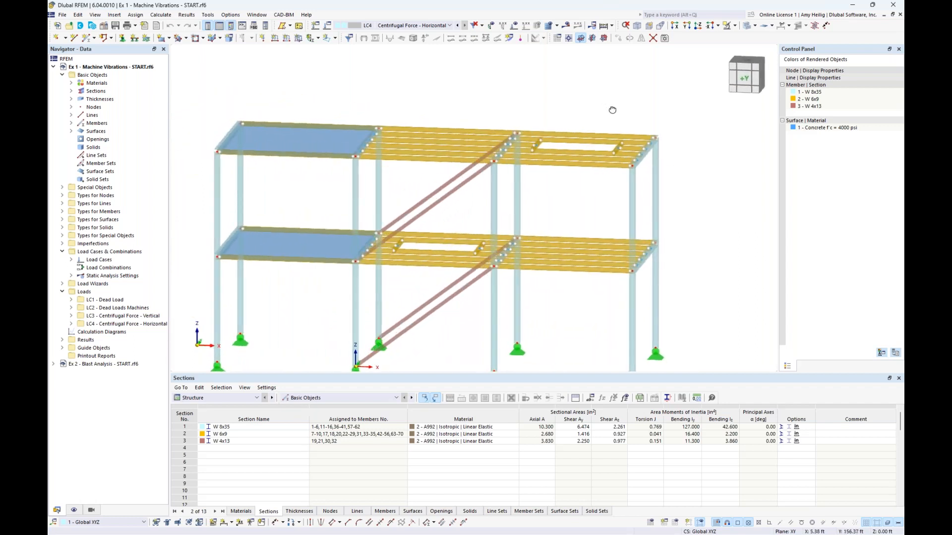
- Activate the Modal Analysis and Time History Analysis add-ons in the model's base data
{"action": "right_click", "coordinate": [98, 68]}
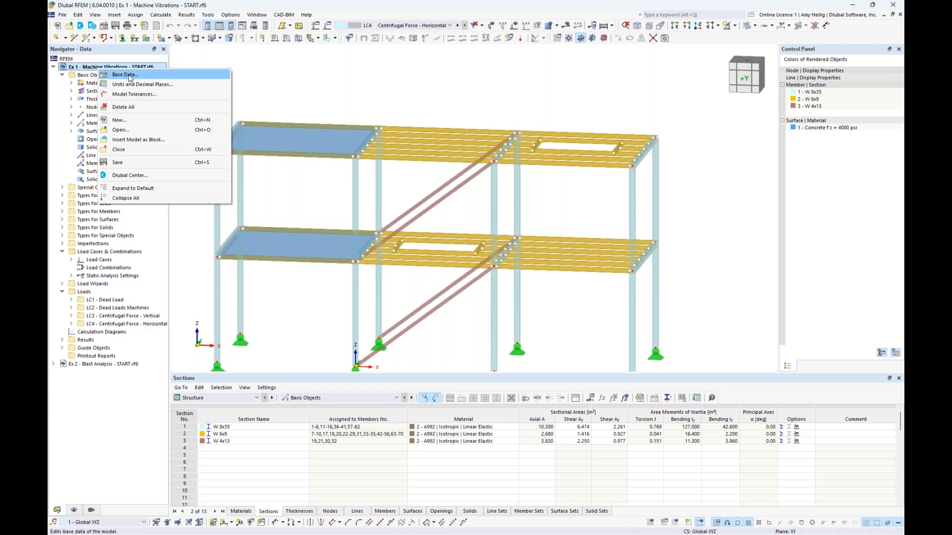
{"action": "left_click", "coordinate": [283, 72]}
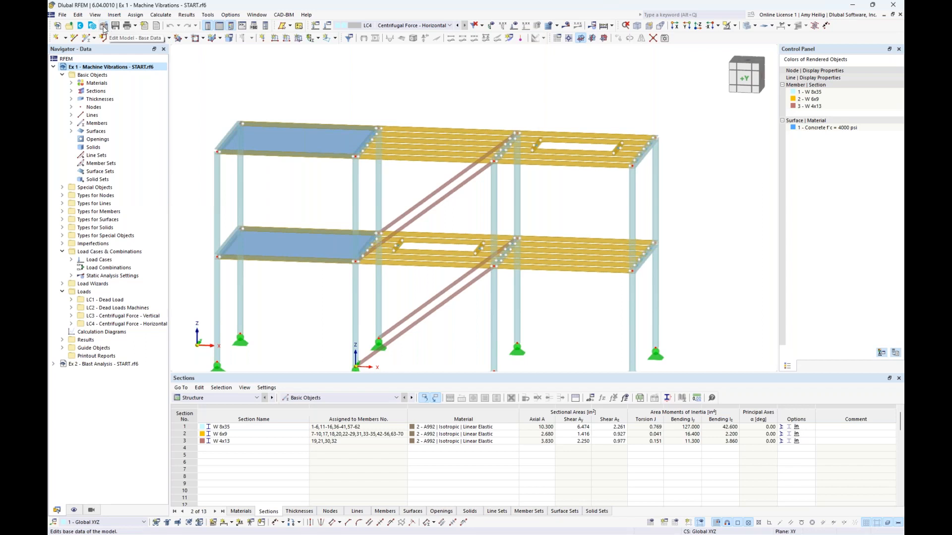
{"action": "left_click", "coordinate": [105, 27]}
{"action": "left_click", "coordinate": [388, 133]}
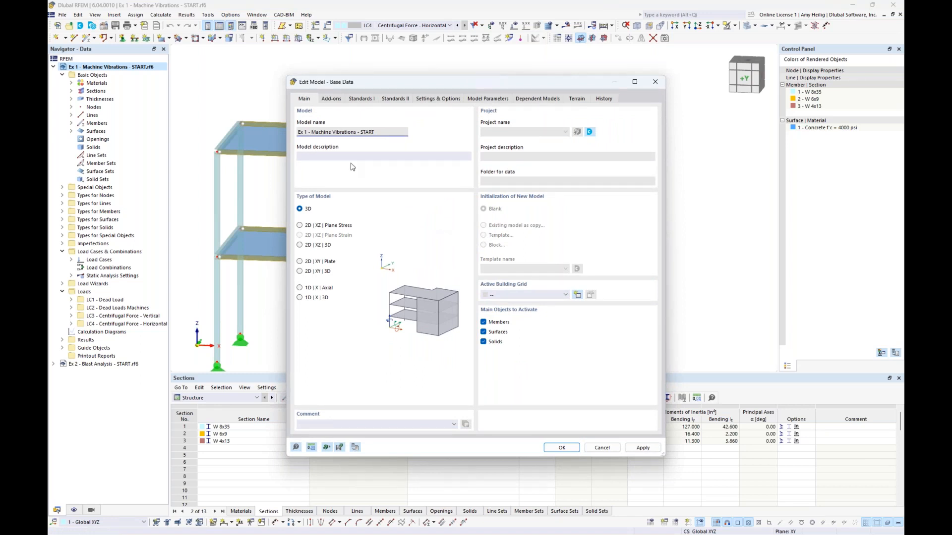
{"action": "left_click", "coordinate": [337, 100]}
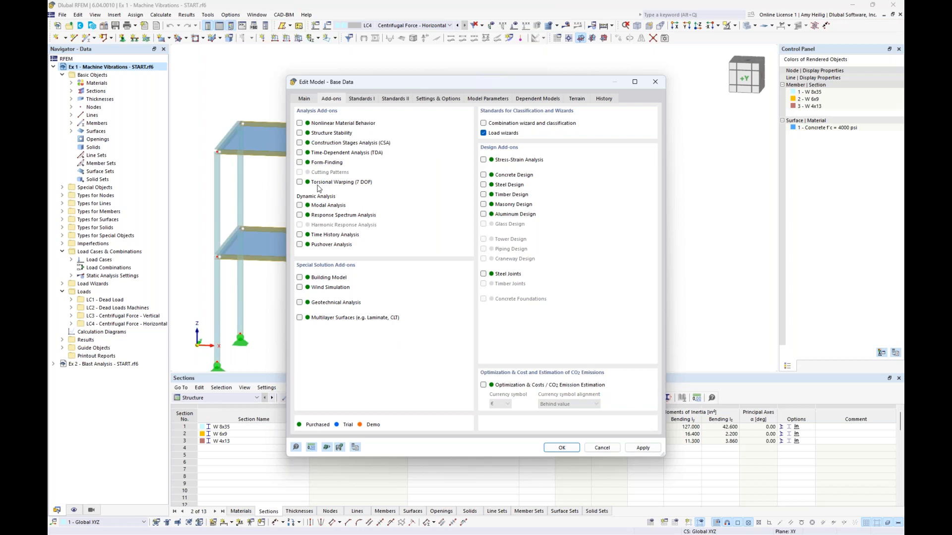
{"action": "left_click", "coordinate": [300, 205]}
{"action": "left_click", "coordinate": [299, 235]}
{"action": "left_click", "coordinate": [557, 449]}
{"action": "middle_click_drag", "start_coordinate": [563, 307], "coordinate": [560, 275]}
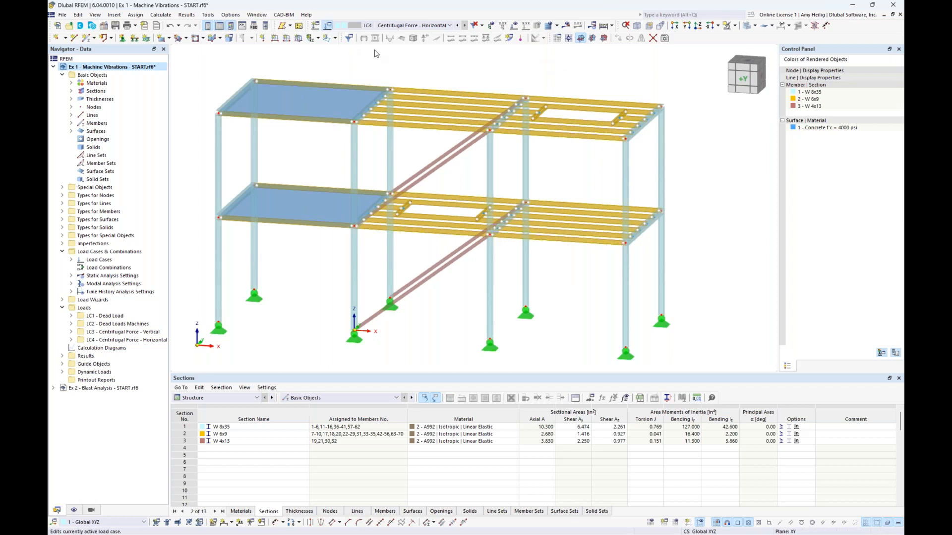
- Create a load combination of LC1 Dead Load and LC2 Dead Loads Machines with factor 1.00 each and name it Mass Combination
{"action": "left_click", "coordinate": [375, 38]}
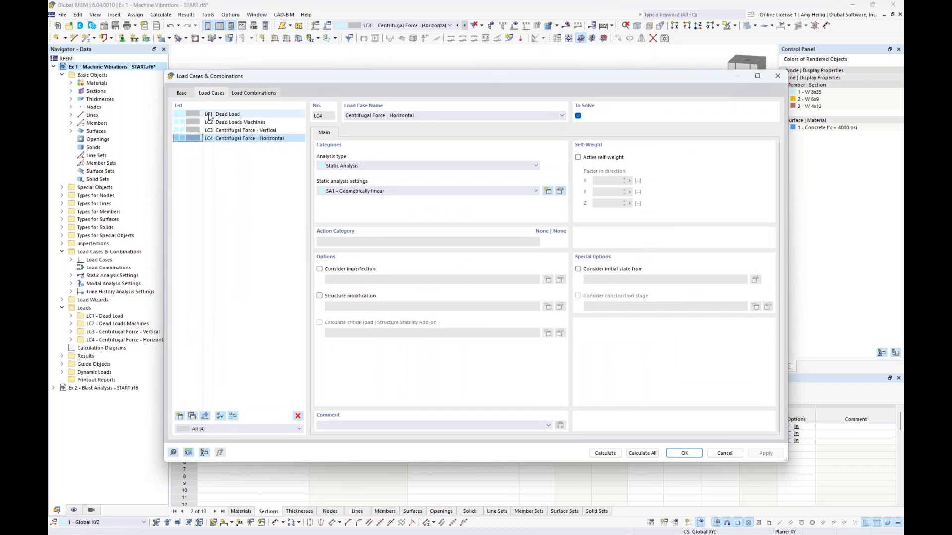
{"action": "left_click", "coordinate": [254, 93]}
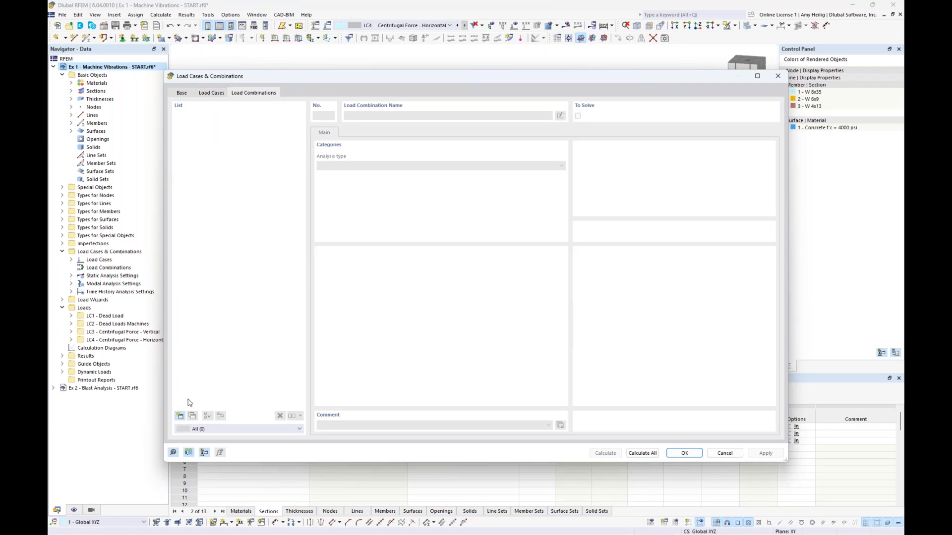
{"action": "left_click", "coordinate": [179, 416]}
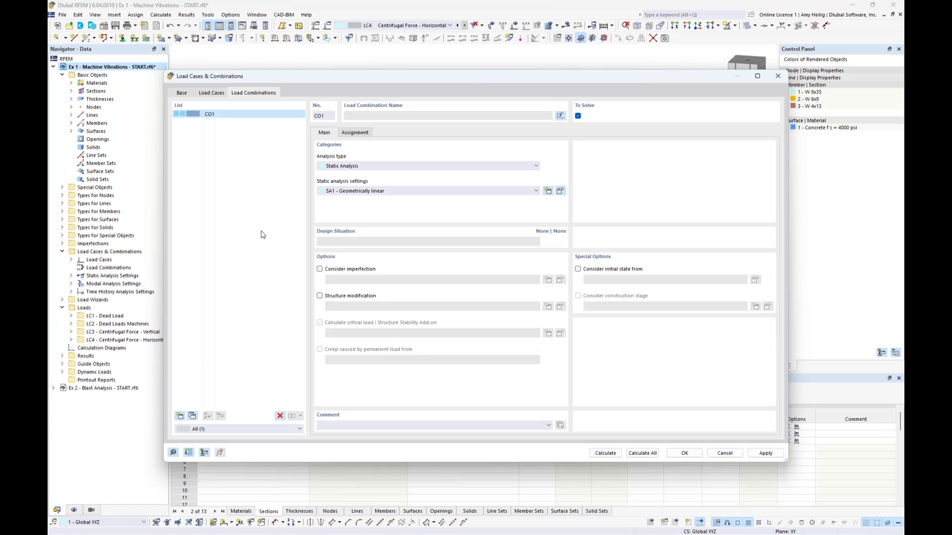
{"action": "left_click", "coordinate": [354, 134]}
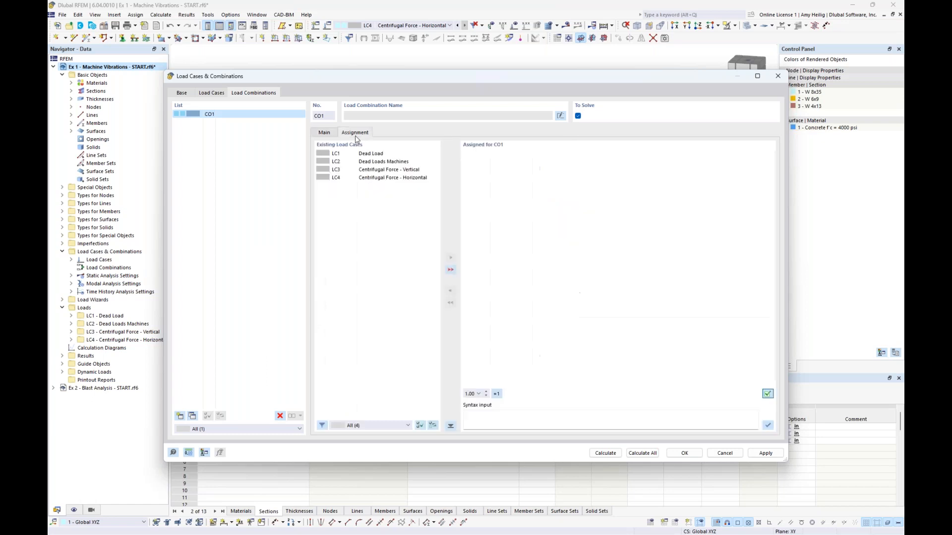
{"action": "double_click", "coordinate": [377, 156]}
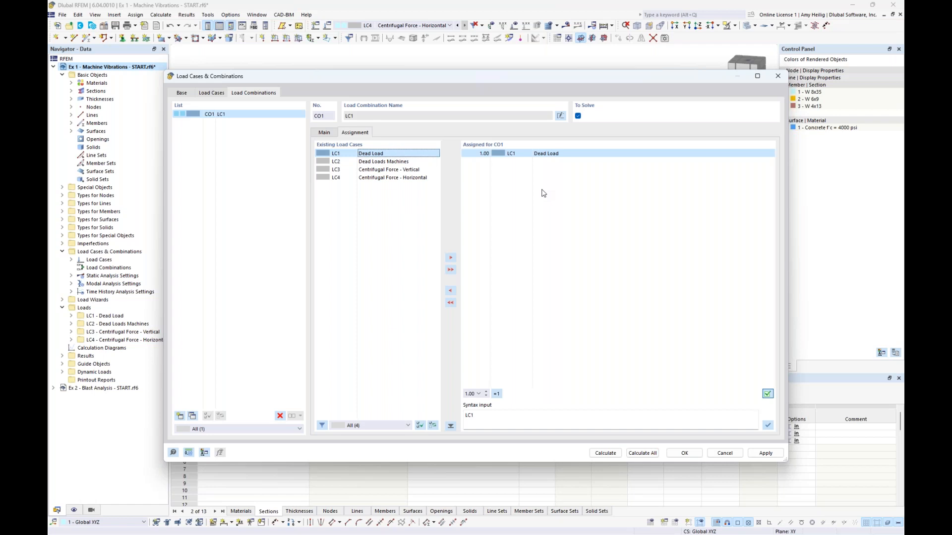
{"action": "double_click", "coordinate": [410, 164]}
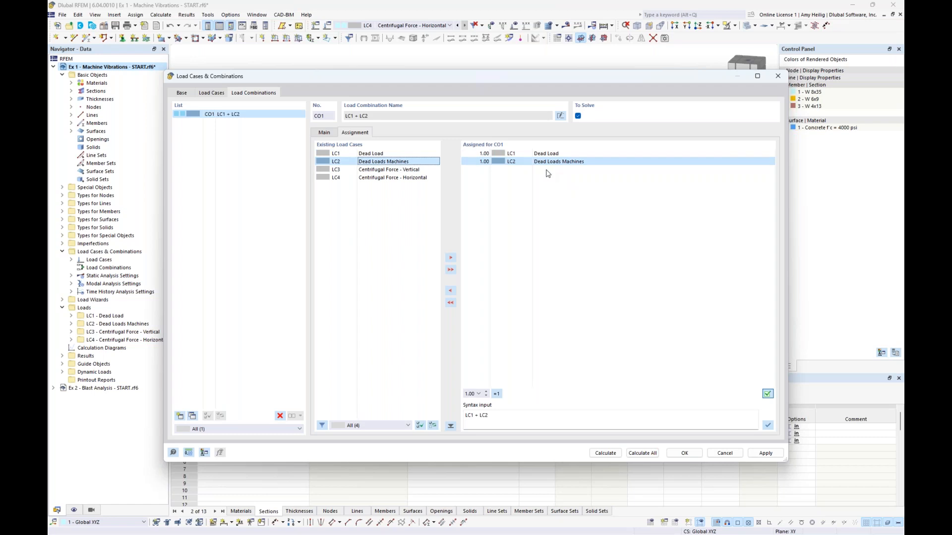
{"action": "left_click", "coordinate": [560, 116]}
{"action": "type", "text": "Mass Combination"}
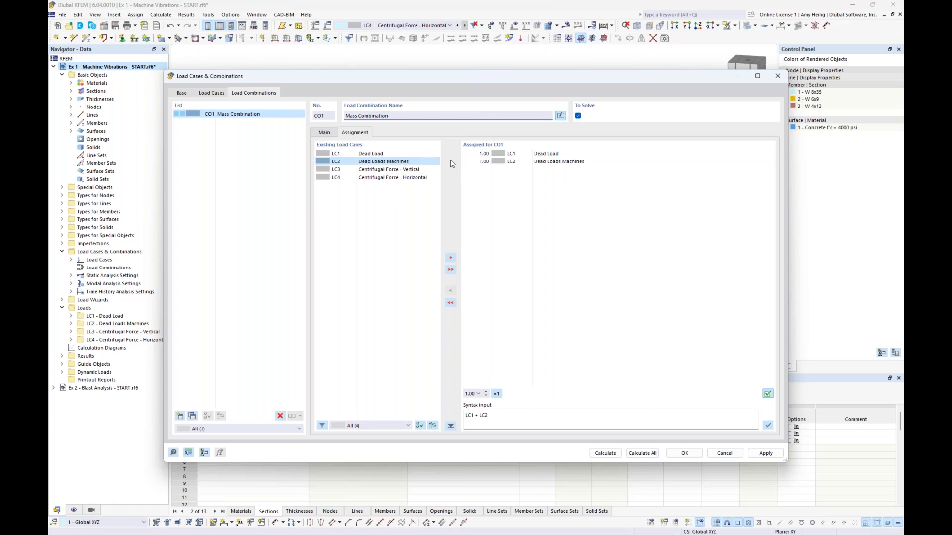
- Add a load case named Modal and set its analysis type to Modal Analysis
{"action": "left_click", "coordinate": [214, 94]}
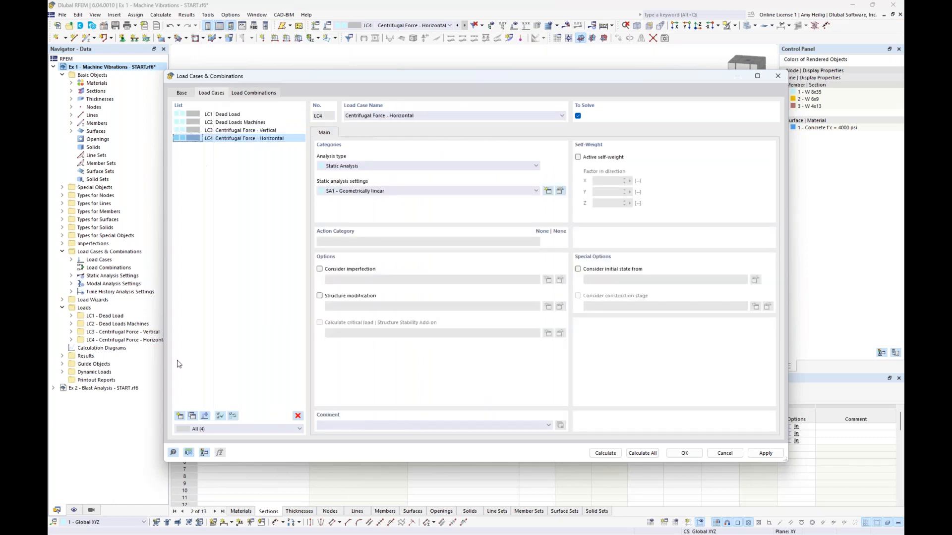
{"action": "left_click", "coordinate": [180, 416]}
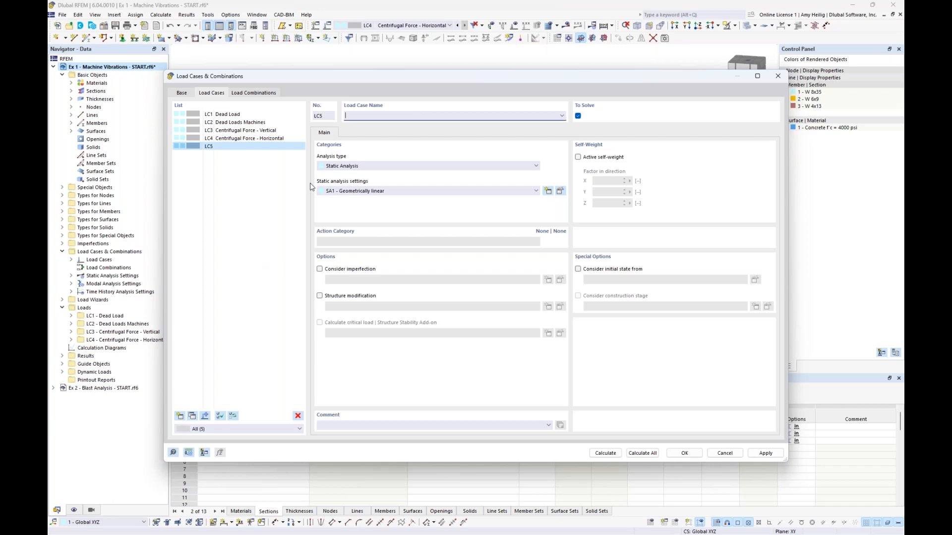
{"action": "type", "text": "Modal"}
{"action": "left_click", "coordinate": [366, 166]}
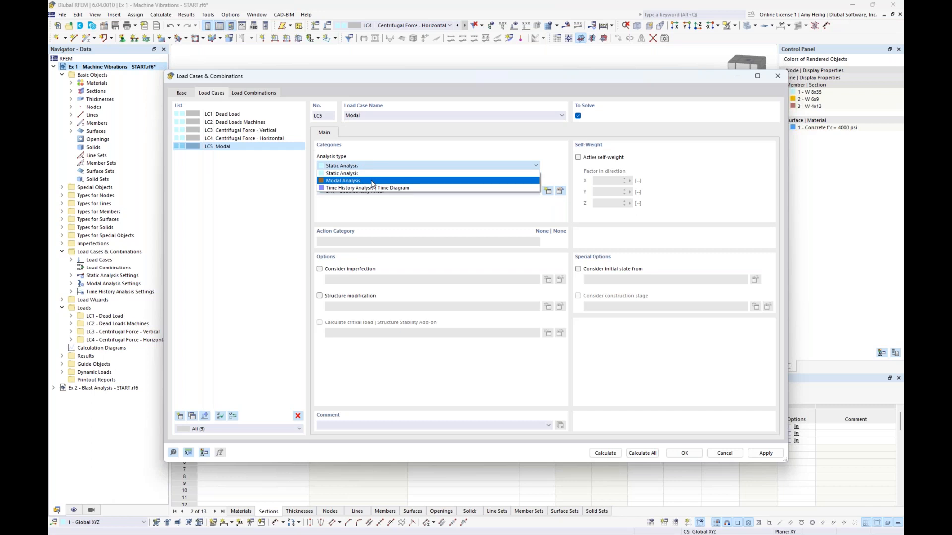
{"action": "left_click", "coordinate": [373, 182]}
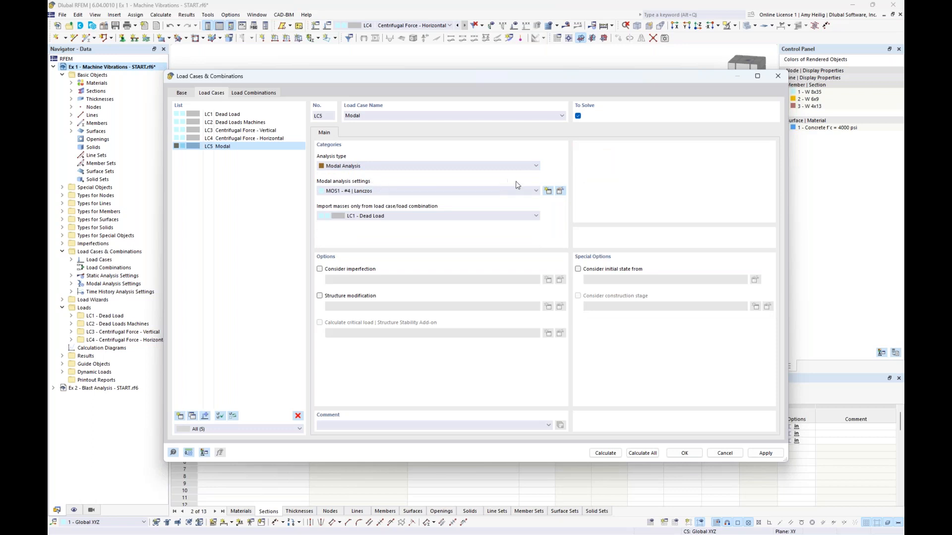
- Set the number of modes to 15 in modal analysis settings MOS1, keeping the consistent mass matrix, and review the mass conversion options
{"action": "left_click", "coordinate": [560, 191]}
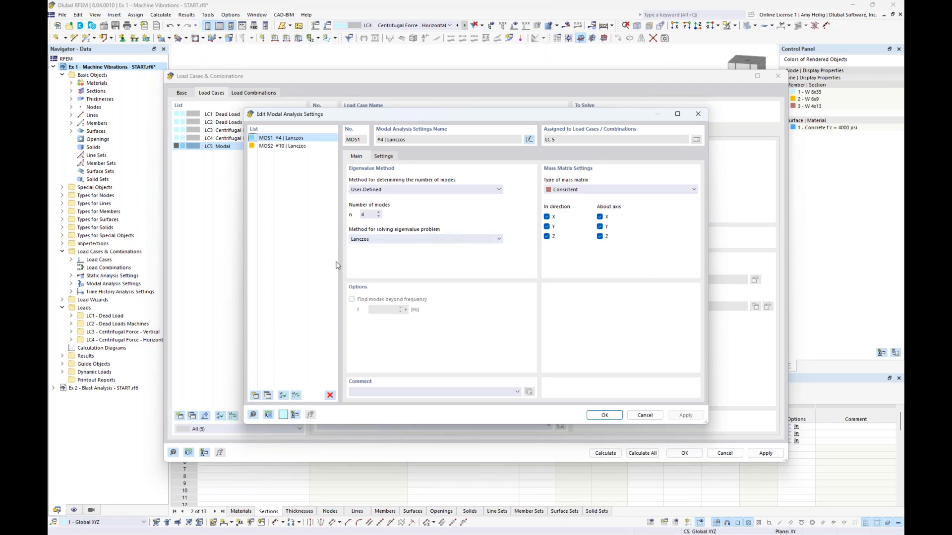
{"action": "double_click", "coordinate": [370, 213]}
{"action": "type", "text": "15"}
{"action": "left_click", "coordinate": [585, 192]}
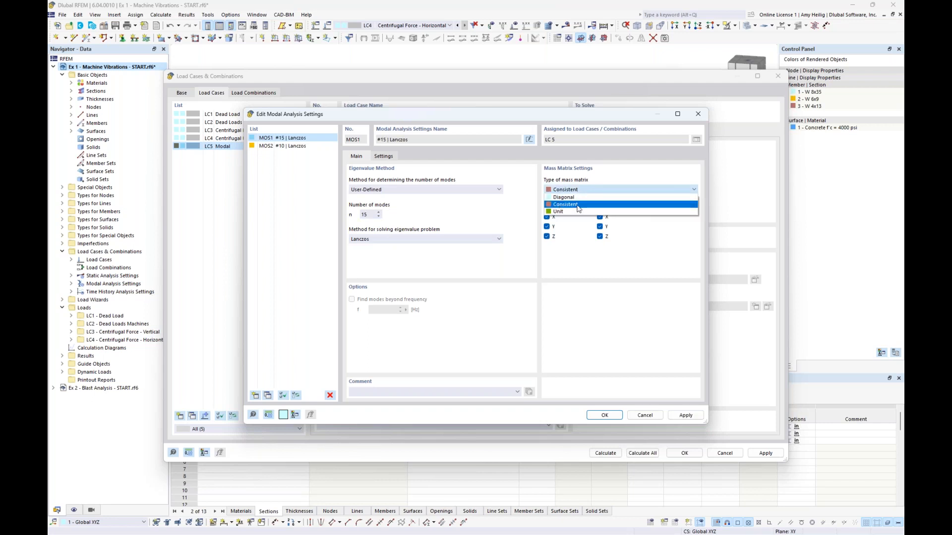
{"action": "left_click", "coordinate": [625, 187]}
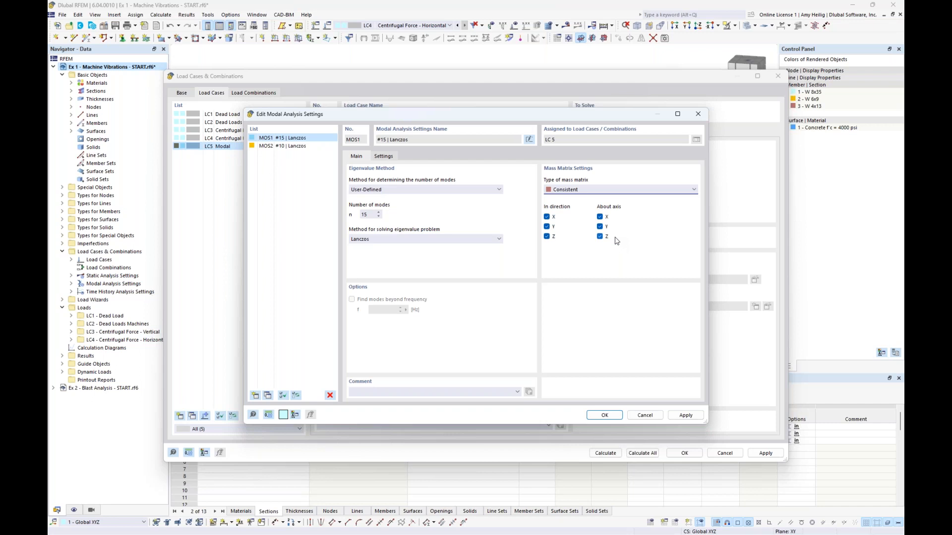
{"action": "left_click", "coordinate": [384, 156]}
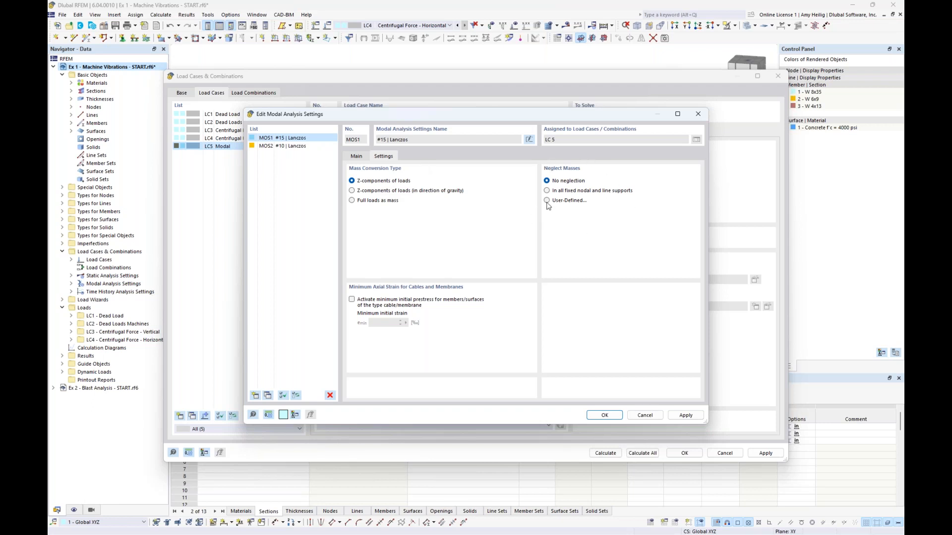
{"action": "left_click", "coordinate": [604, 416]}
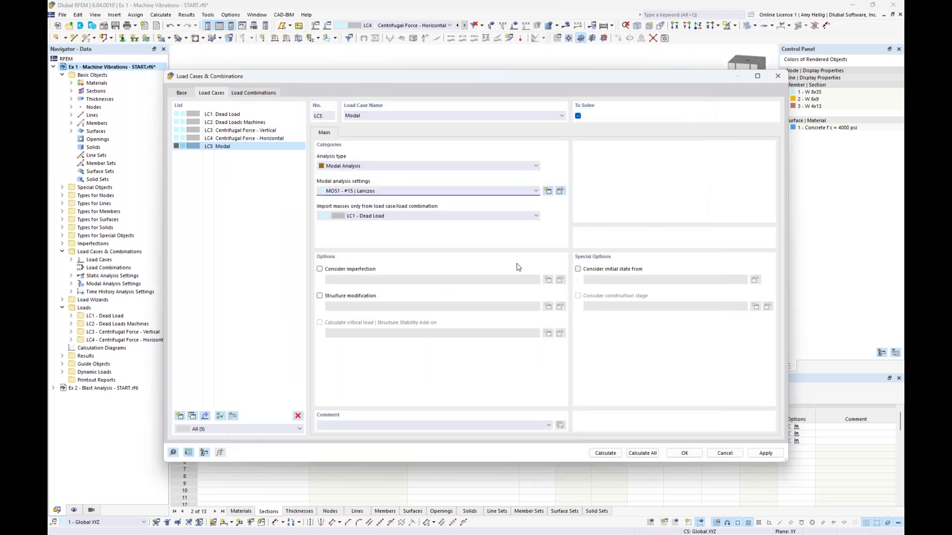
- Import the masses for the Modal load case from CO1 - Mass Combination and calculate it
{"action": "left_click", "coordinate": [386, 217]}
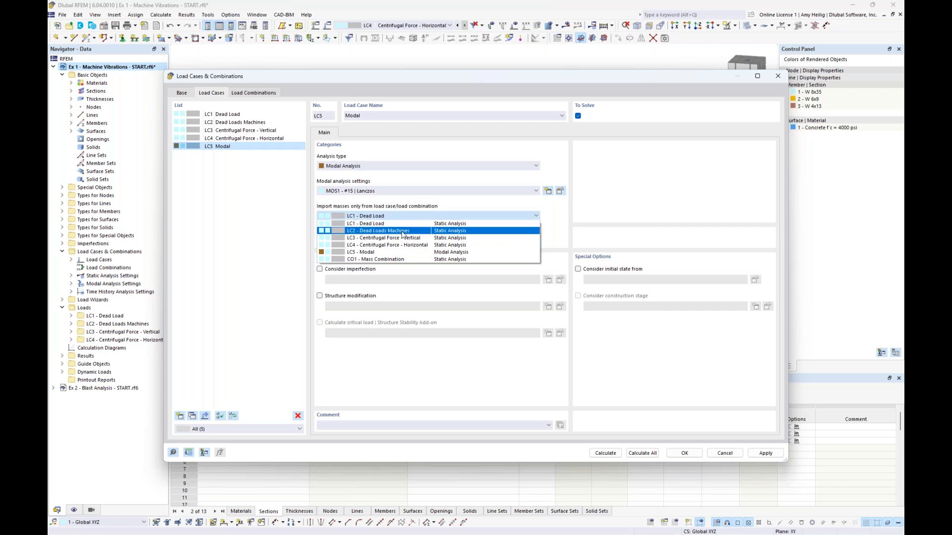
{"action": "left_click", "coordinate": [404, 260]}
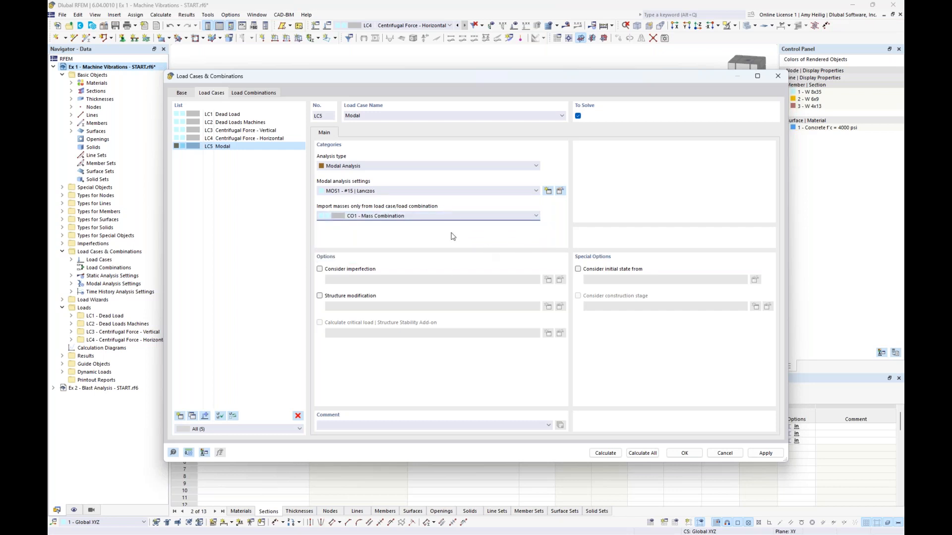
{"action": "left_click", "coordinate": [601, 453]}
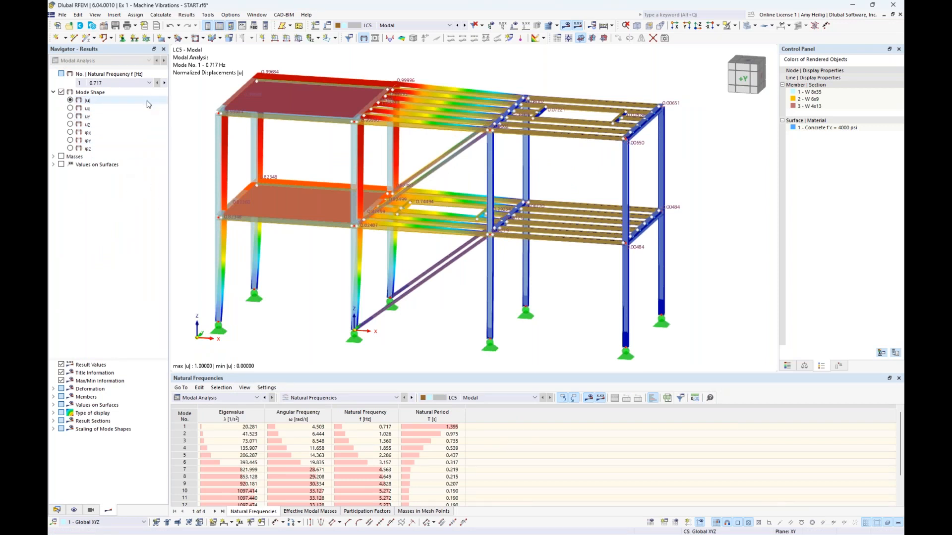
- Display the mode shapes of modes 2 and 6 on the frame
{"action": "left_click", "coordinate": [149, 83]}
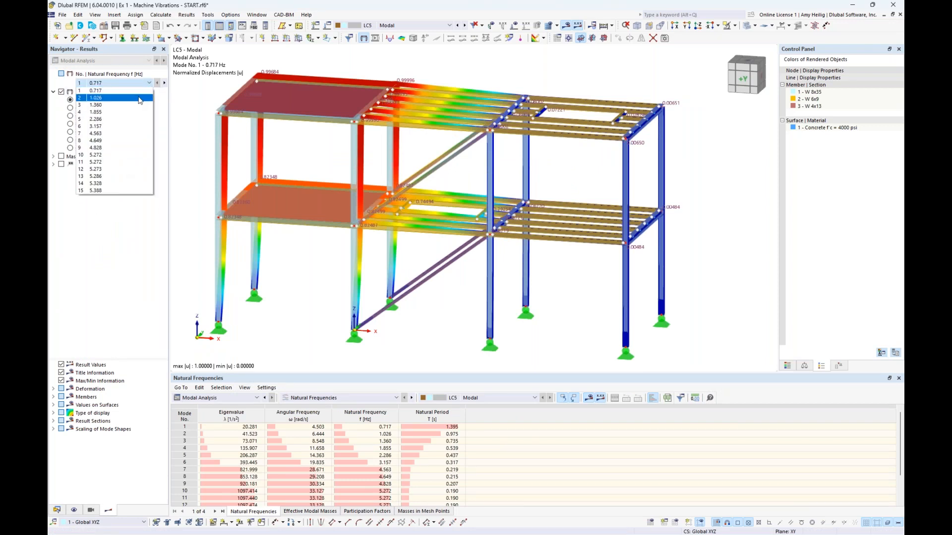
{"action": "left_click", "coordinate": [140, 98]}
{"action": "left_click", "coordinate": [148, 83]}
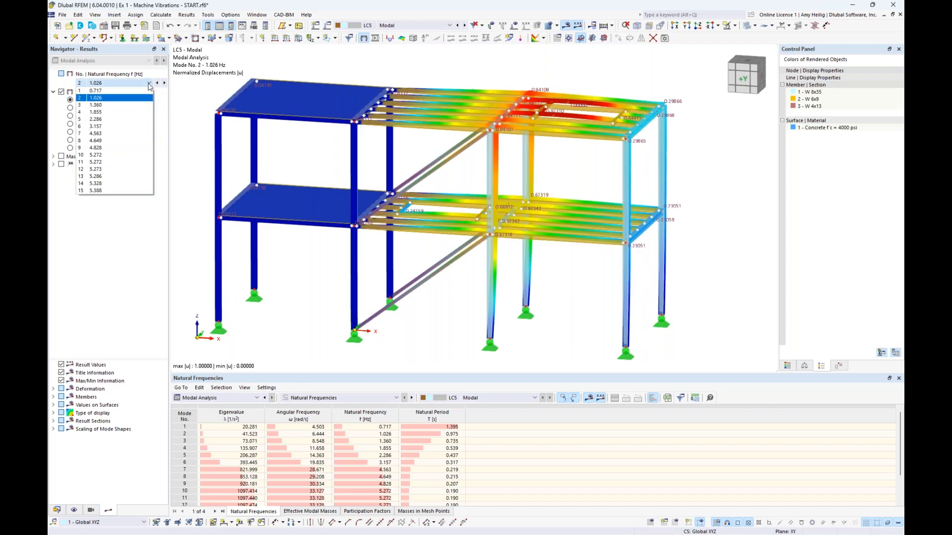
{"action": "left_click", "coordinate": [125, 128]}
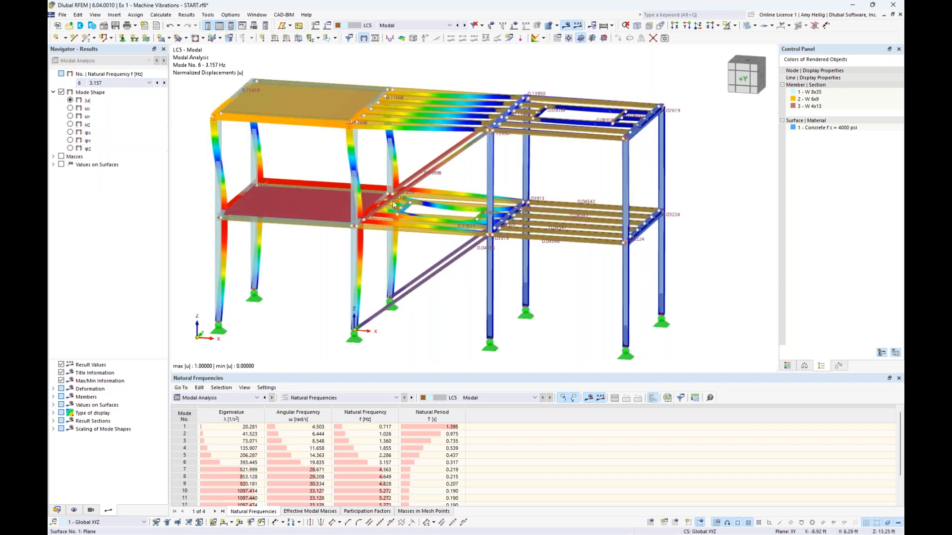
{"action": "middle_click_drag", "start_coordinate": [460, 173], "coordinate": [499, 164]}
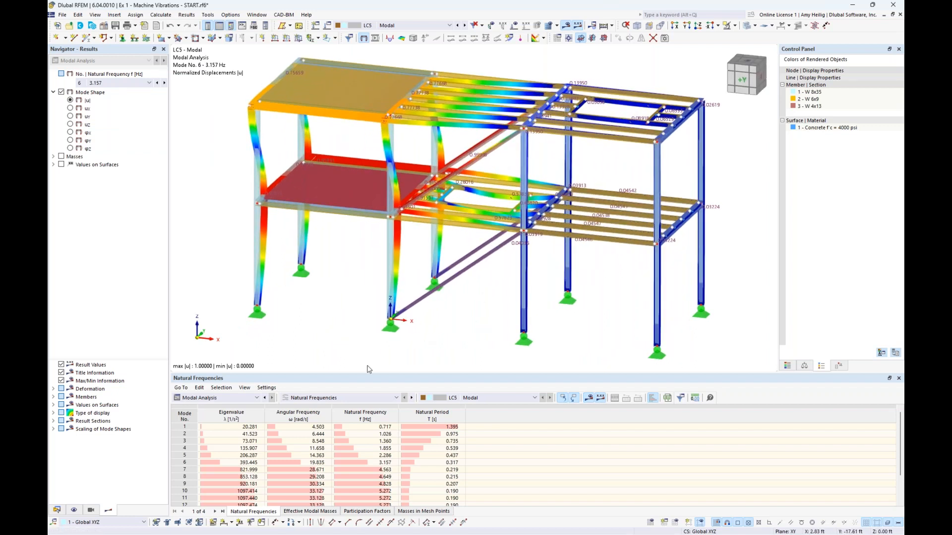
- Enlarge the modal analysis natural frequencies table to show all 15 modes and fit the frame in the remaining view
{"action": "left_click_drag", "start_coordinate": [365, 373], "coordinate": [366, 344]}
{"action": "left_click", "coordinate": [251, 368]}
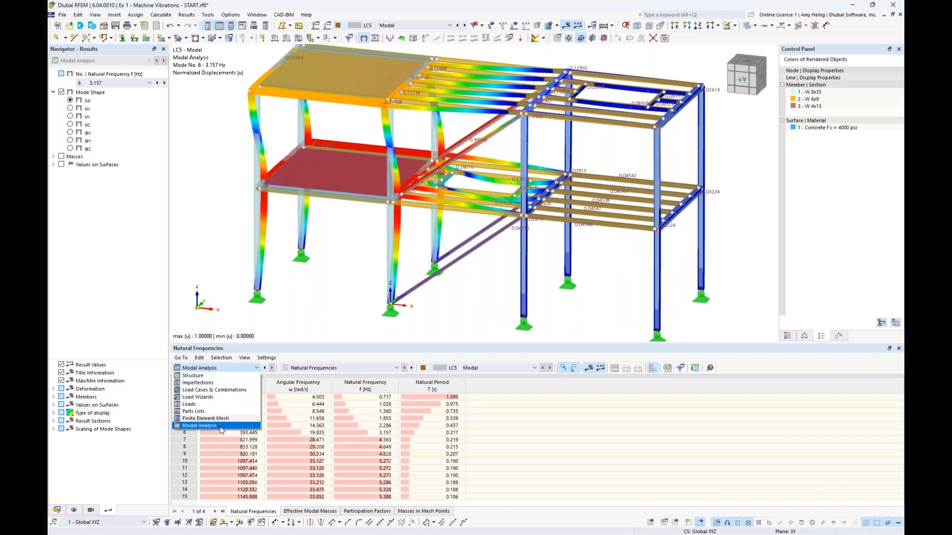
{"action": "left_click", "coordinate": [221, 427]}
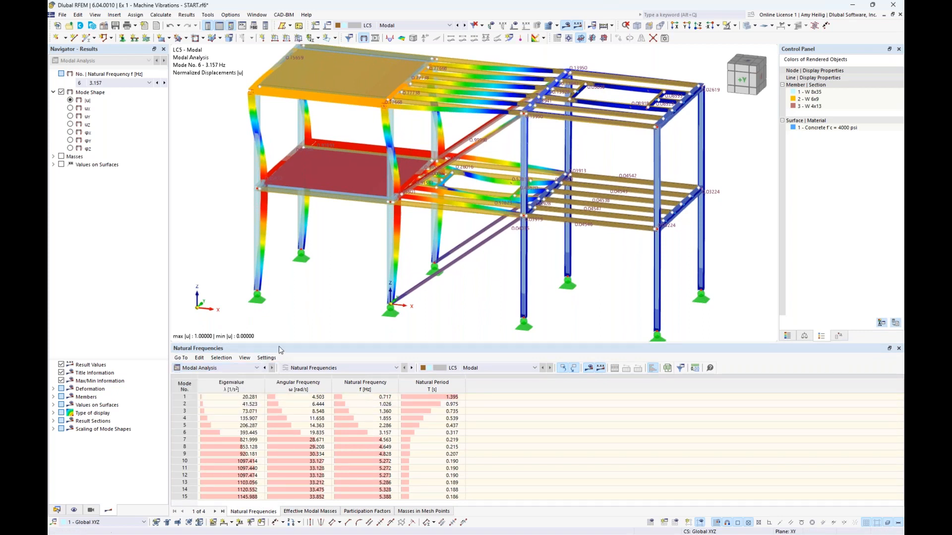
{"action": "left_click_drag", "start_coordinate": [281, 347], "coordinate": [281, 321]}
{"action": "scroll", "coordinate": [345, 255], "scroll_direction": "down", "scroll_amount": 2}
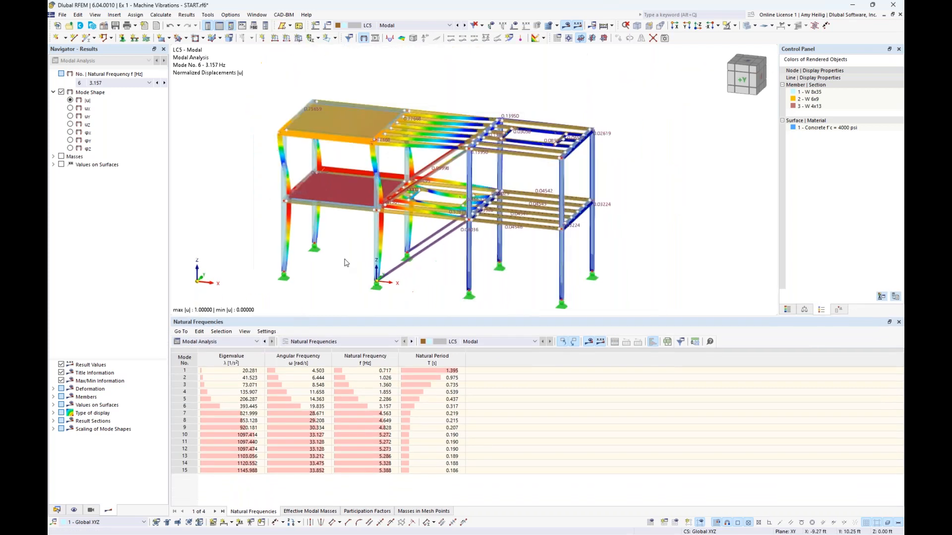
{"action": "middle_click_drag", "start_coordinate": [345, 258], "coordinate": [364, 252]}
- Compare the mode shapes of modes 1, 2, 3, 4 and 6 from the frequency table and change the undeformed structure to wireframe
{"action": "left_click", "coordinate": [238, 371]}
{"action": "left_click", "coordinate": [243, 377]}
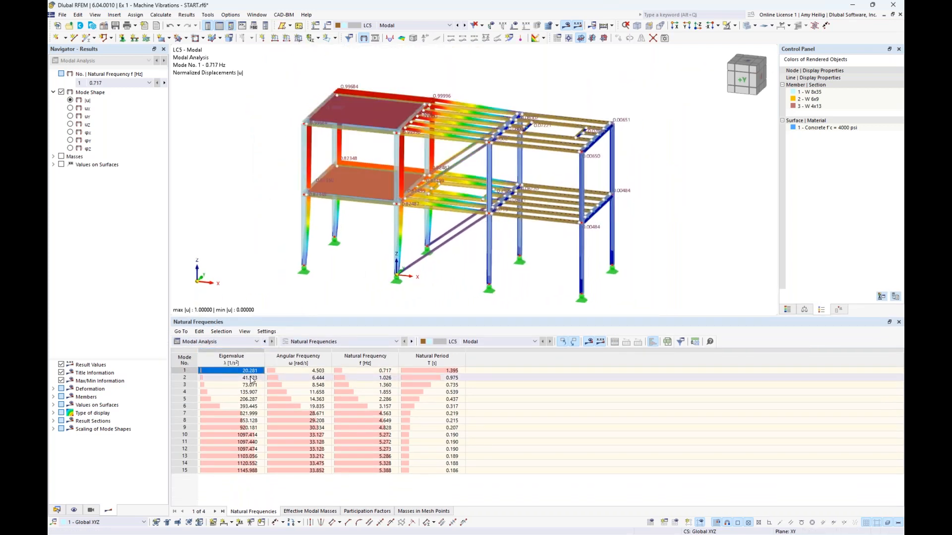
{"action": "left_click", "coordinate": [250, 385]}
{"action": "left_click", "coordinate": [246, 392]}
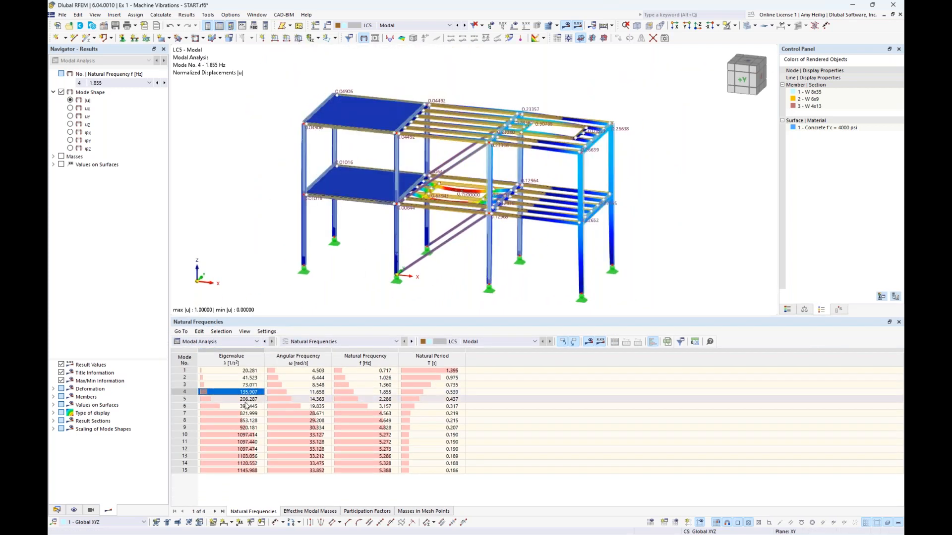
{"action": "left_click", "coordinate": [243, 407]}
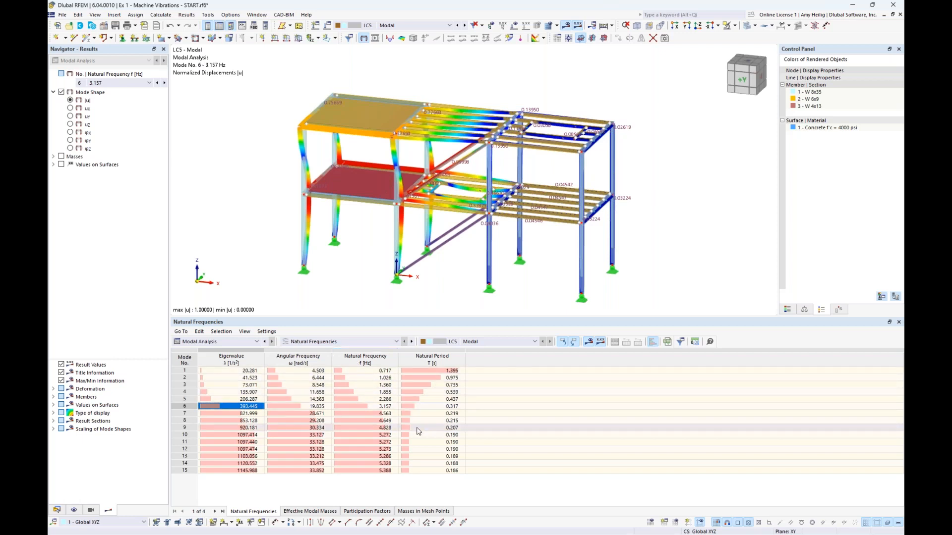
{"action": "left_click", "coordinate": [748, 26]}
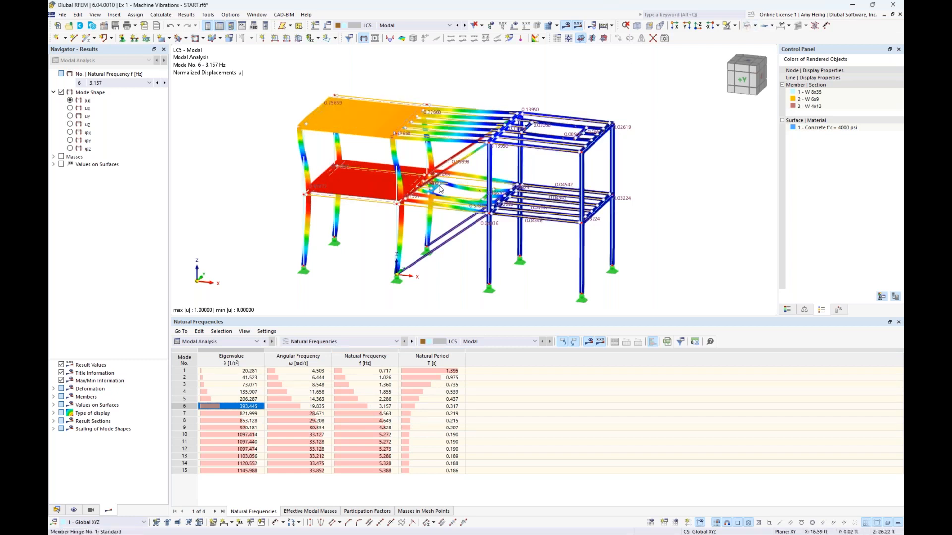
- Examine the effective modal masses of mode 1 in Y, mode 8 in Z and mode 15 in X, and return to the natural frequencies
{"action": "left_click", "coordinate": [300, 512]}
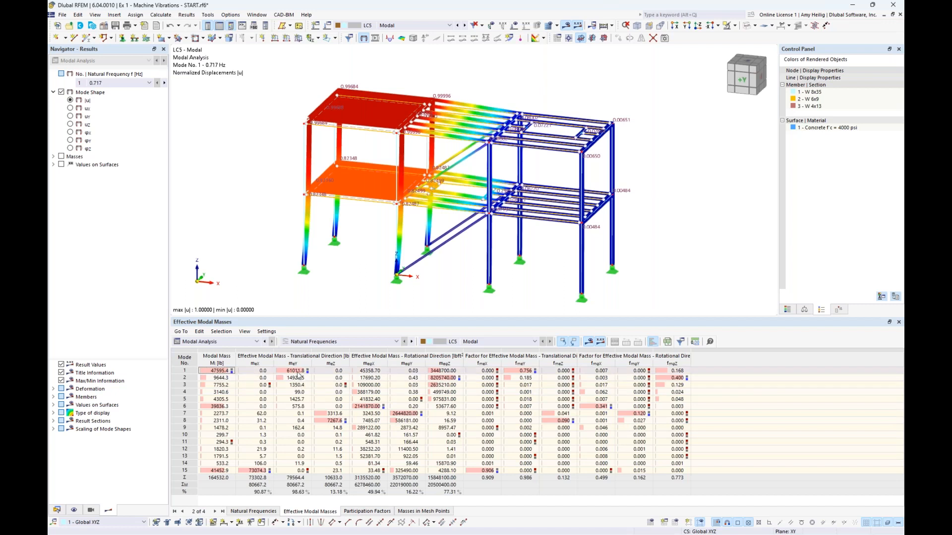
{"action": "left_click", "coordinate": [297, 373]}
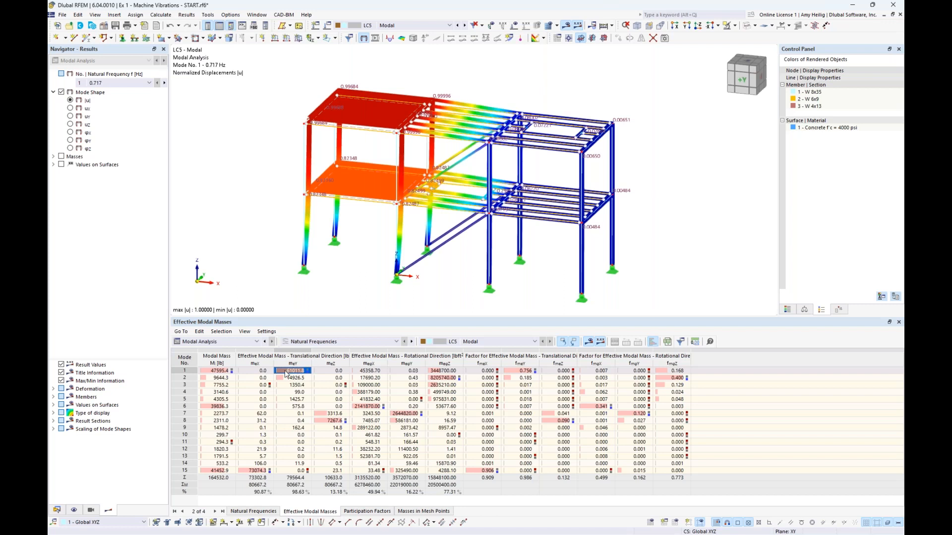
{"action": "left_click", "coordinate": [327, 421]}
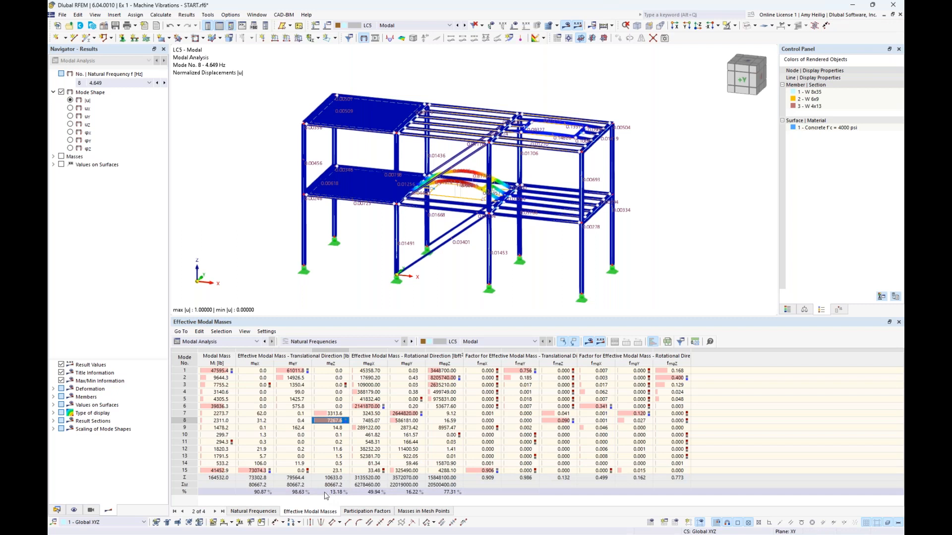
{"action": "left_click", "coordinate": [252, 471]}
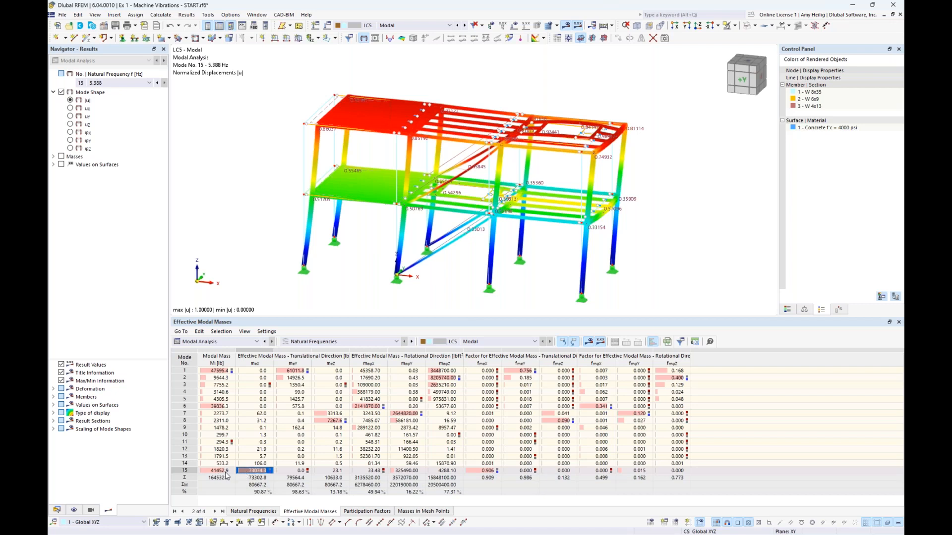
{"action": "left_click", "coordinate": [252, 512]}
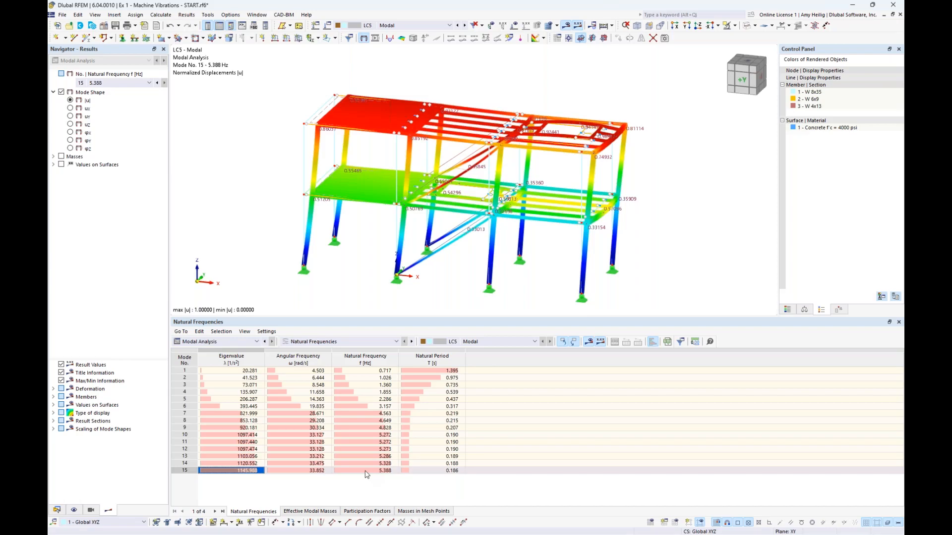
- Switch to the PowerPoint slide show and review the excitation frequency, angular frequency and force calculations for the rotating machines
{"action": "key", "text": "super+Tab"}
{"action": "left_click", "coordinate": [375, 254]}
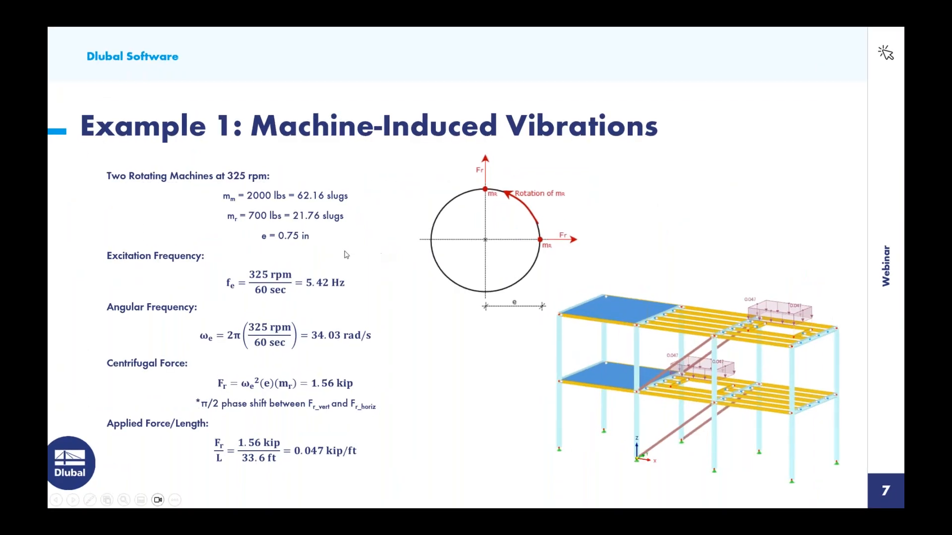
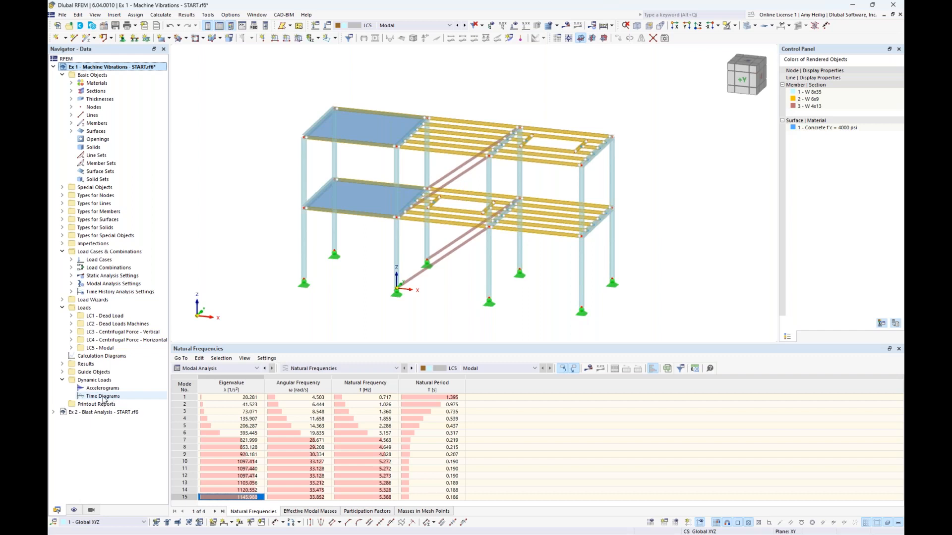
- Create a new time diagram in RFEM with the Function definition type and name it Vertical Component
{"action": "double_click", "coordinate": [102, 397]}
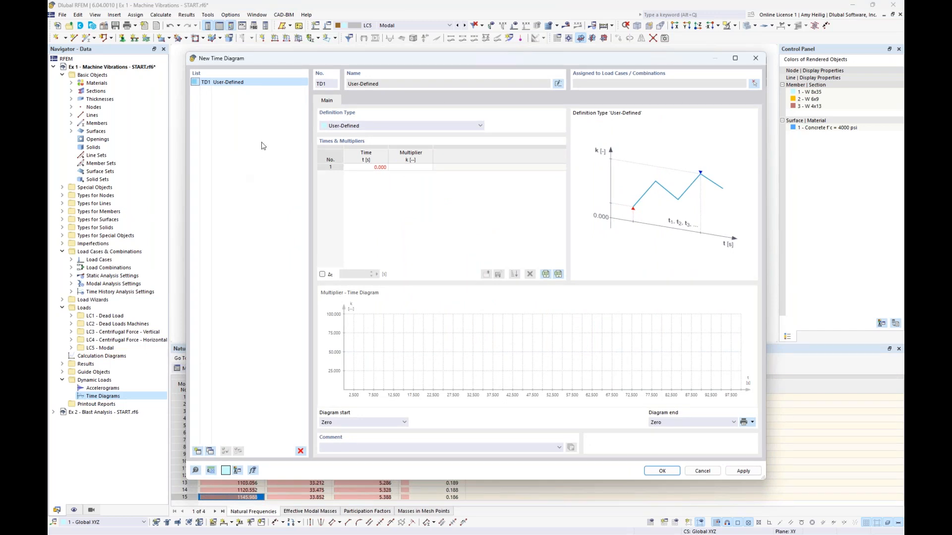
{"action": "left_click", "coordinate": [368, 126]}
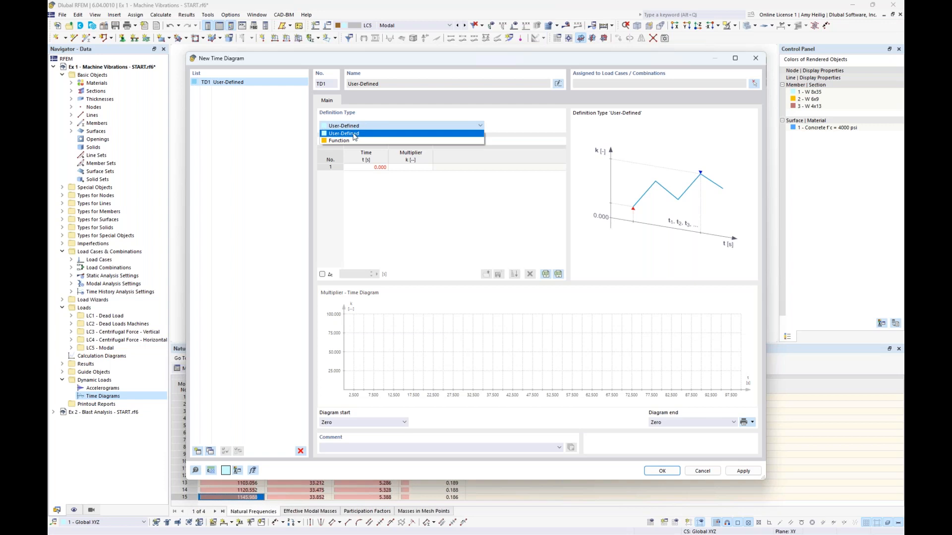
{"action": "left_click", "coordinate": [373, 153]}
{"action": "left_click", "coordinate": [376, 173]}
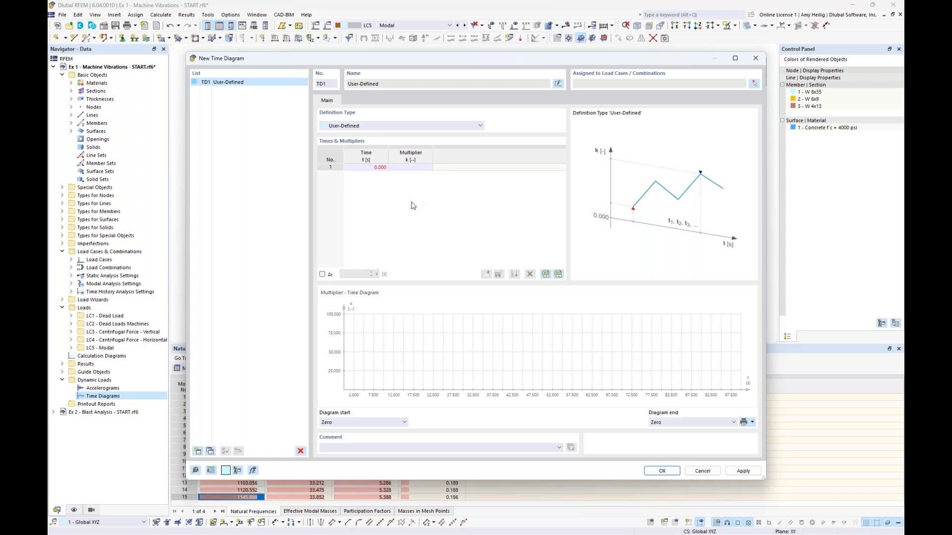
{"action": "left_click", "coordinate": [410, 127]}
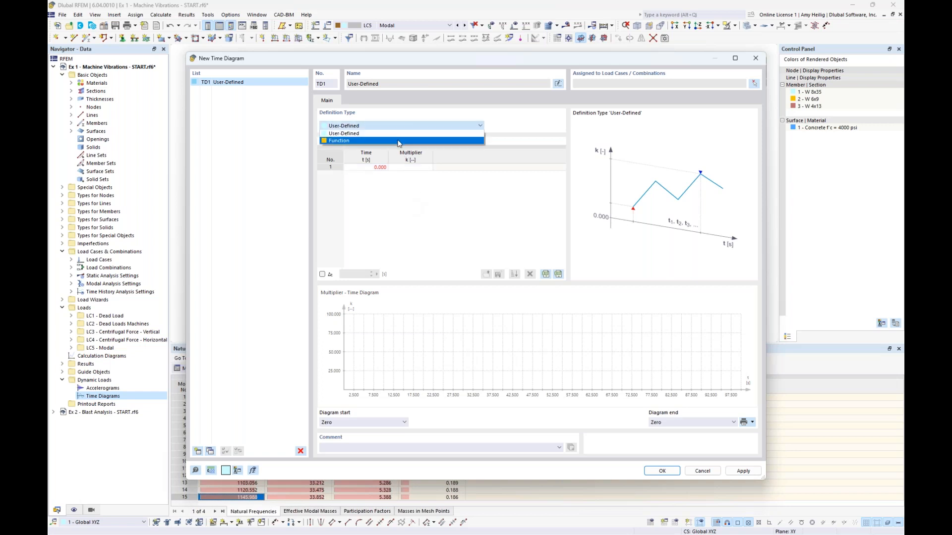
{"action": "left_click", "coordinate": [399, 141]}
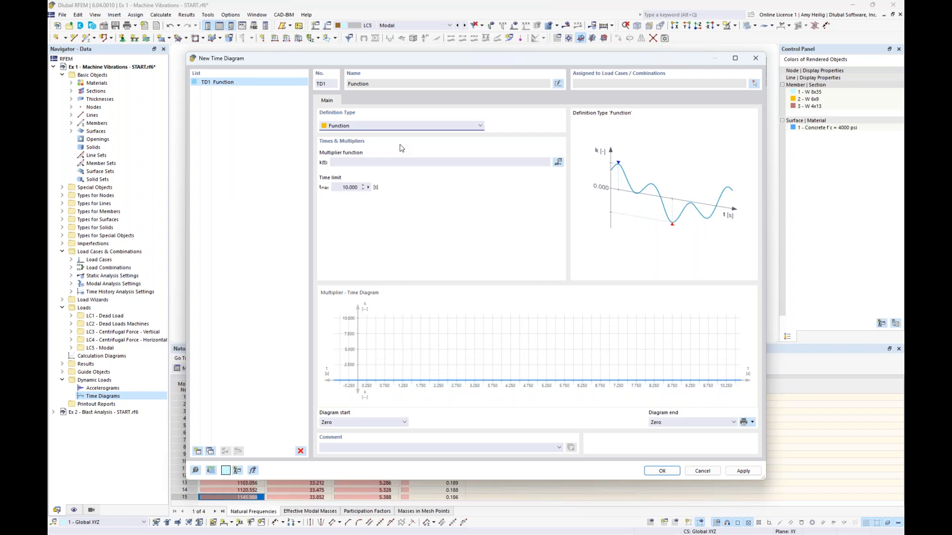
{"action": "left_click", "coordinate": [559, 84]}
{"action": "left_click", "coordinate": [558, 84]}
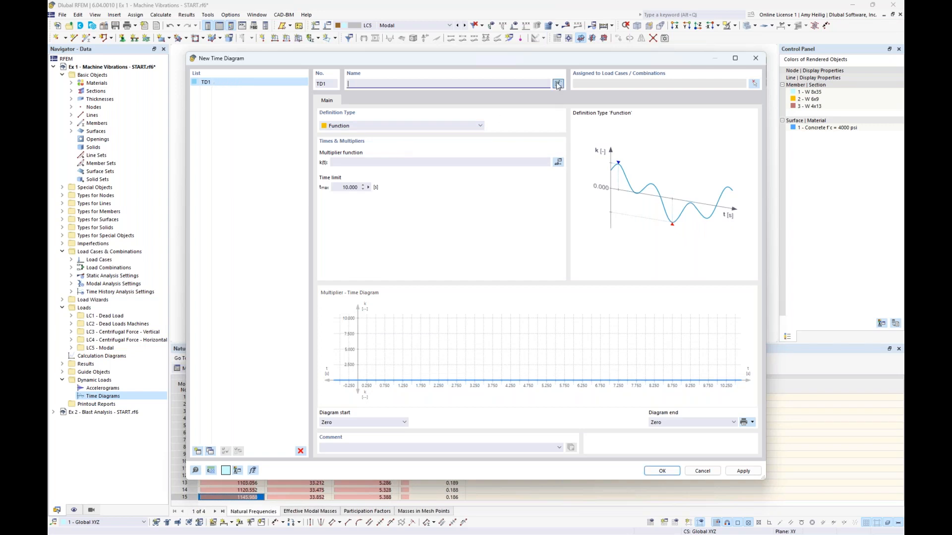
{"action": "type", "text": "Vertical Component"}
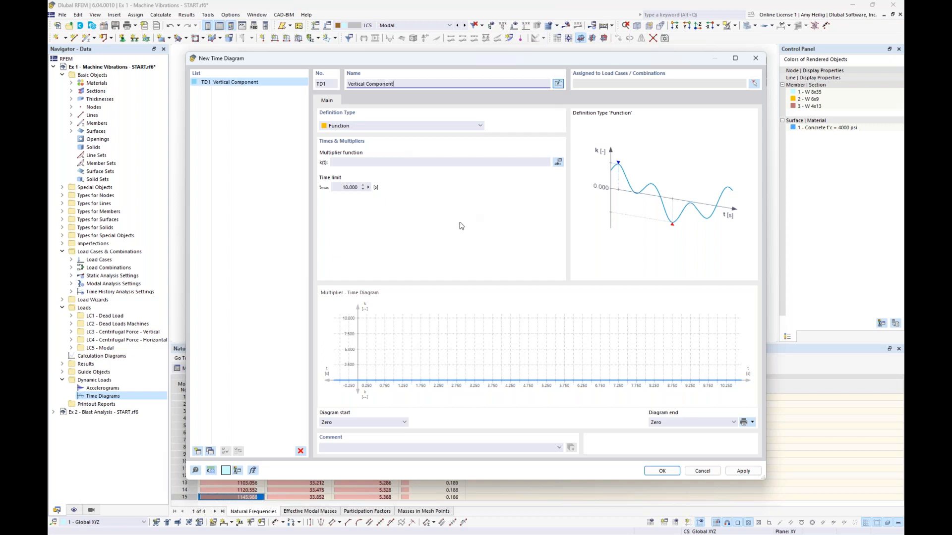
- Enter sin(34.03*t) as the multiplier function of the Vertical Component time diagram
{"action": "left_click", "coordinate": [358, 164]}
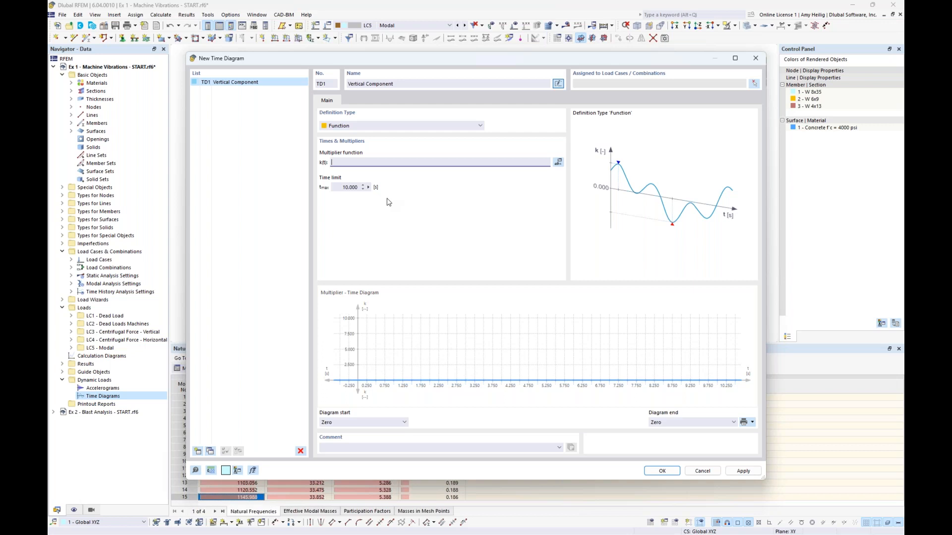
{"action": "type", "text": "sin("}
{"action": "type", "text": "34.03*t"}
{"action": "left_click", "coordinate": [344, 188]}
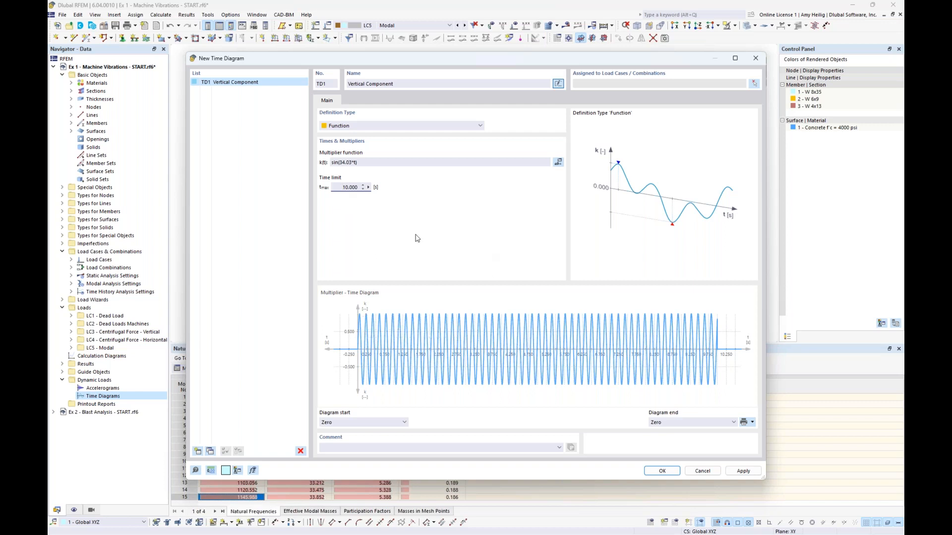
- Copy the Vertical Component time diagram and rename the copy Horizontal Component
{"action": "left_click", "coordinate": [210, 451]}
{"action": "double_click", "coordinate": [357, 84]}
{"action": "type", "text": "Hor"}
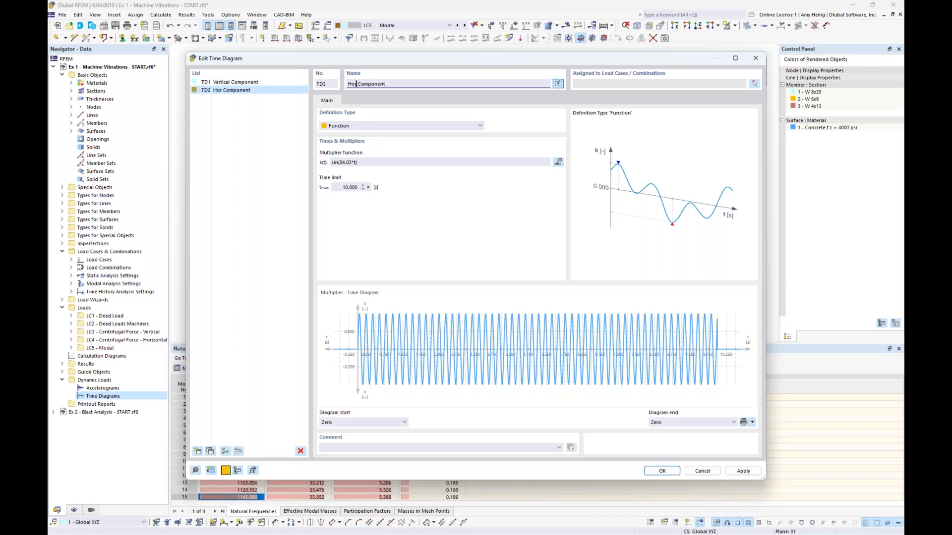
{"action": "type", "text": "izontal"}
- Add the phase shift to the Horizontal Component diagram by changing its multiplier function to sin(34.03*t+1.57)
{"action": "left_click", "coordinate": [397, 162]}
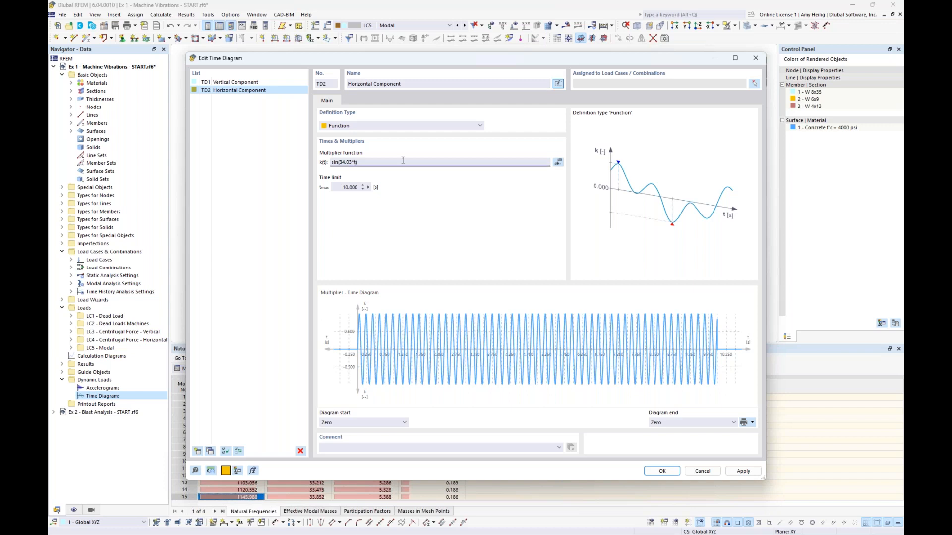
{"action": "type", "text": "57)"}
{"action": "key", "text": "Tab"}
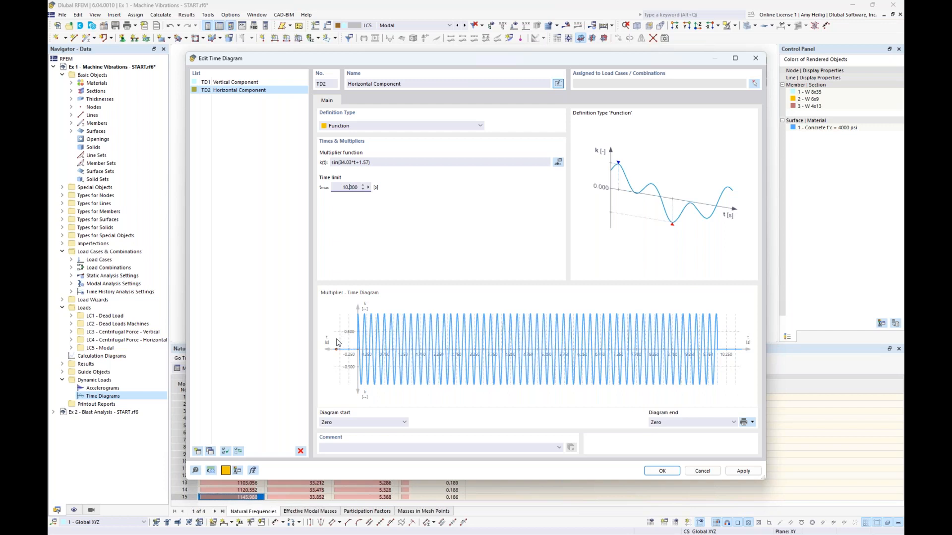
- Compare the starting multipliers of both time diagrams with the rotating mass sketch on the PowerPoint slide, and return to RFEM
{"action": "scroll", "coordinate": [336, 342], "scroll_direction": "up", "scroll_amount": 1}
{"action": "scroll", "coordinate": [336, 342], "scroll_direction": "up", "scroll_amount": 3}
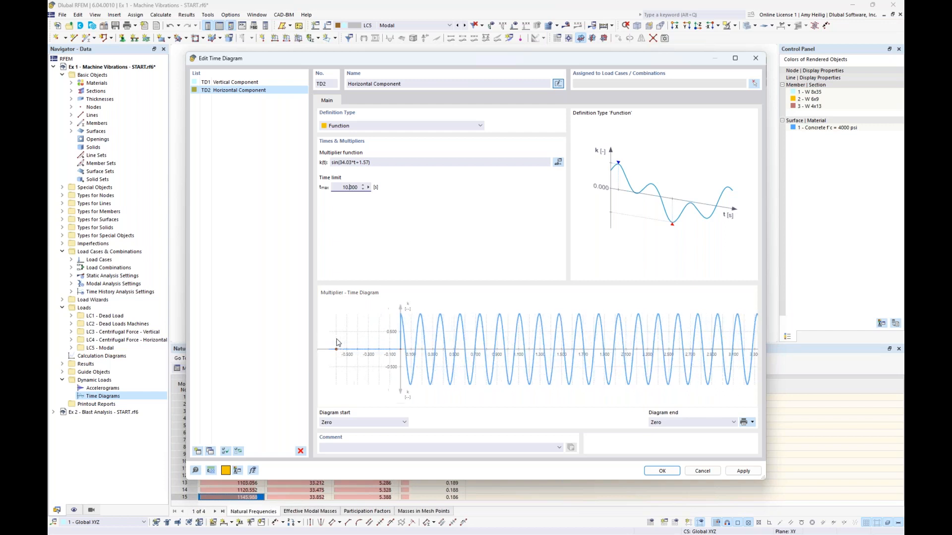
{"action": "scroll", "coordinate": [336, 342], "scroll_direction": "up", "scroll_amount": 1}
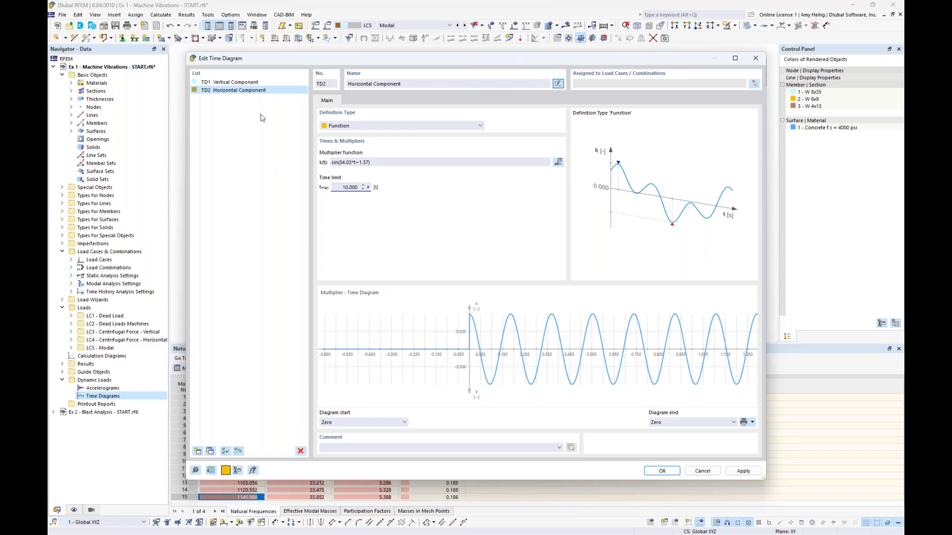
{"action": "left_click", "coordinate": [249, 83]}
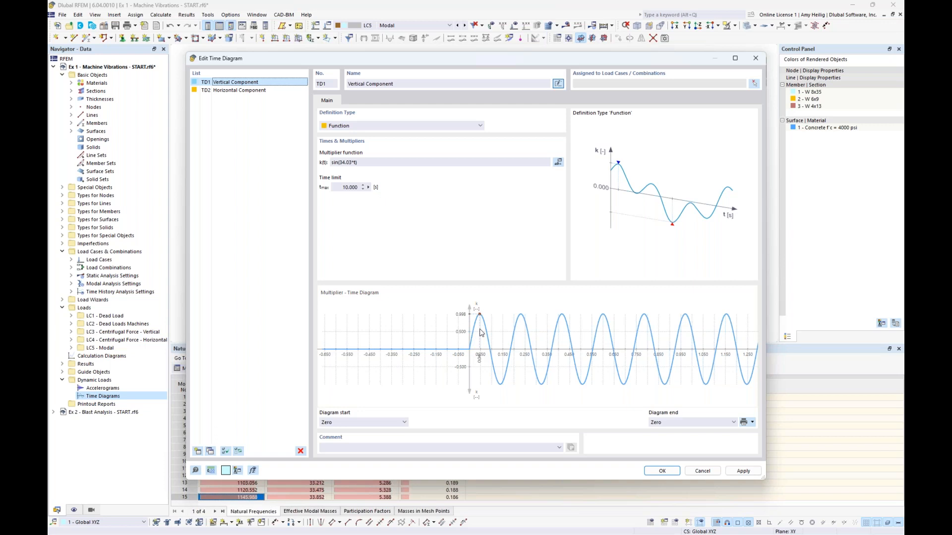
{"action": "key", "text": "super+Tab"}
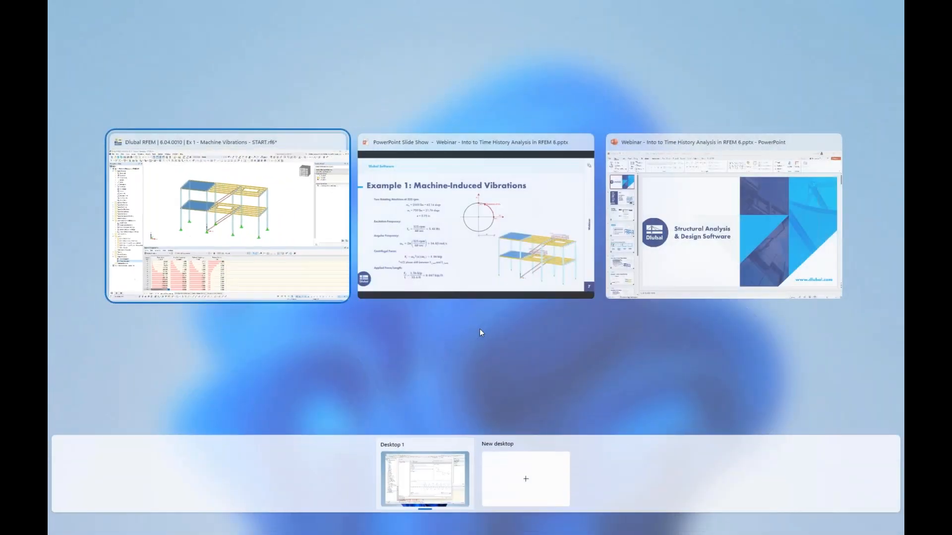
{"action": "left_click", "coordinate": [476, 266]}
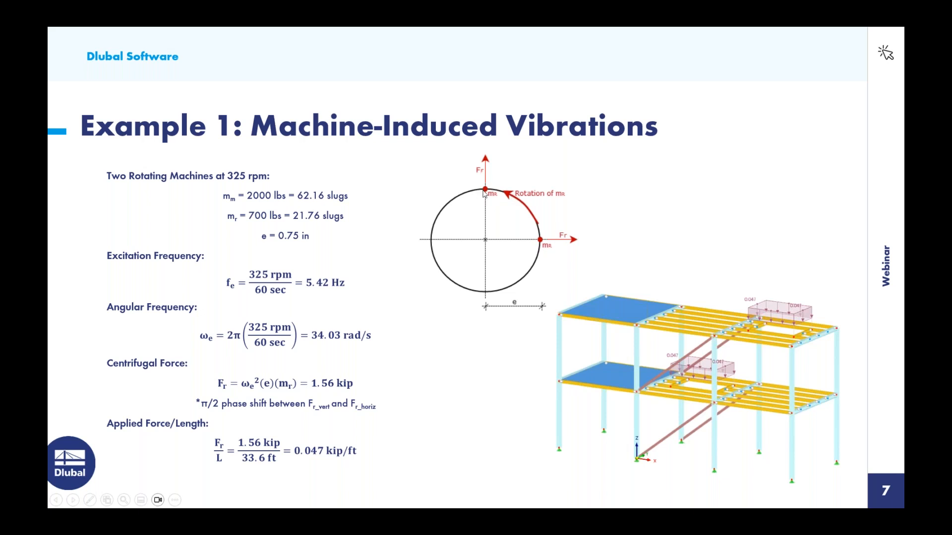
{"action": "key", "text": "super+Tab"}
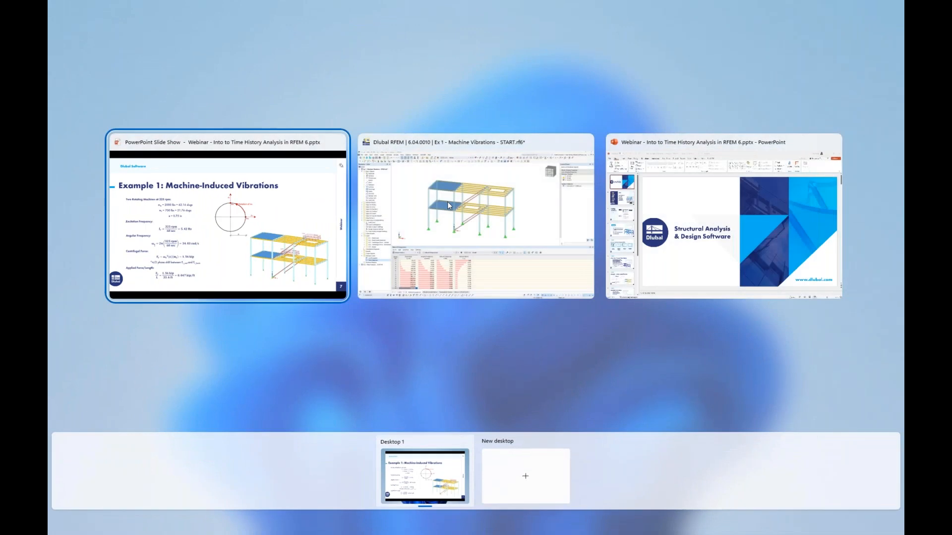
{"action": "left_click", "coordinate": [517, 224]}
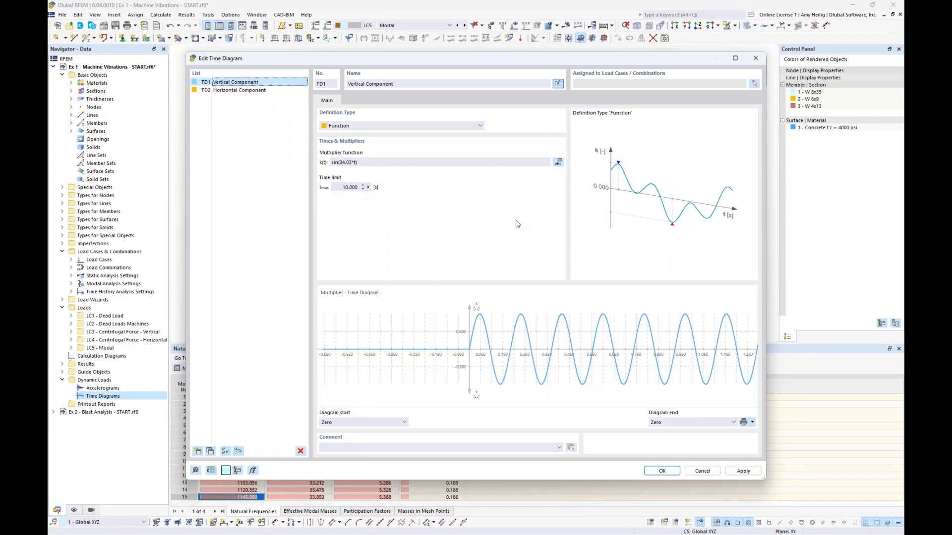
- Confirm the two time diagrams and list them under the model's dynamic loads
{"action": "left_click", "coordinate": [662, 471]}
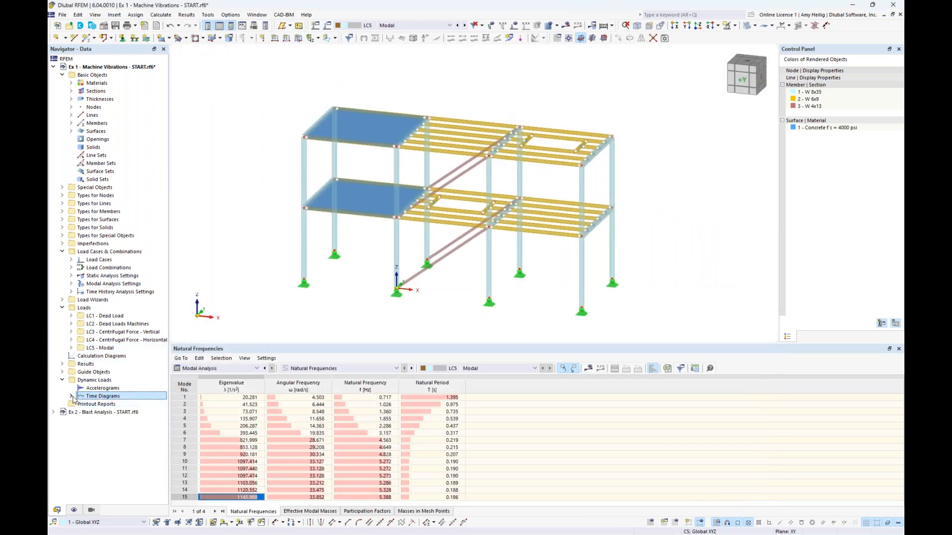
{"action": "left_click", "coordinate": [71, 396]}
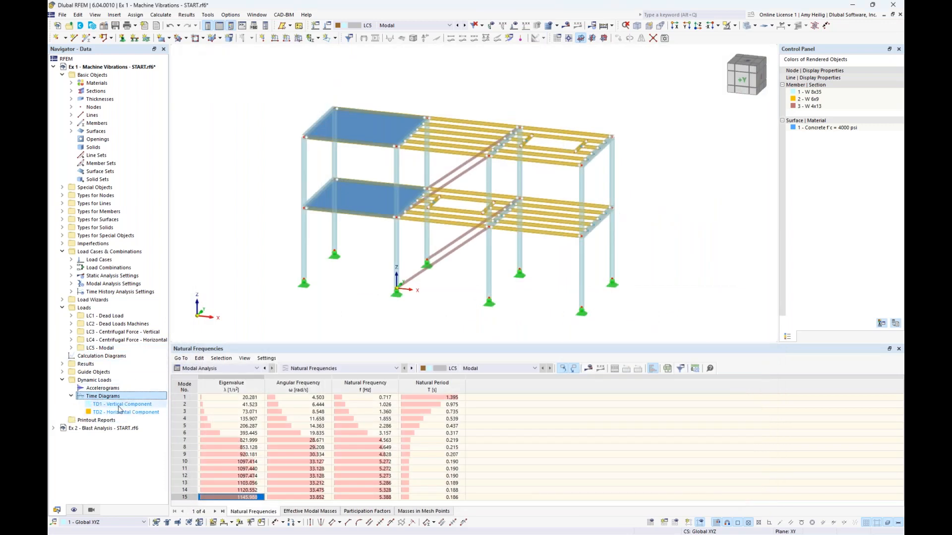
- Add a load combination named THA and set its analysis type to Time History Analysis | Time Diagram
{"action": "left_click", "coordinate": [327, 26]}
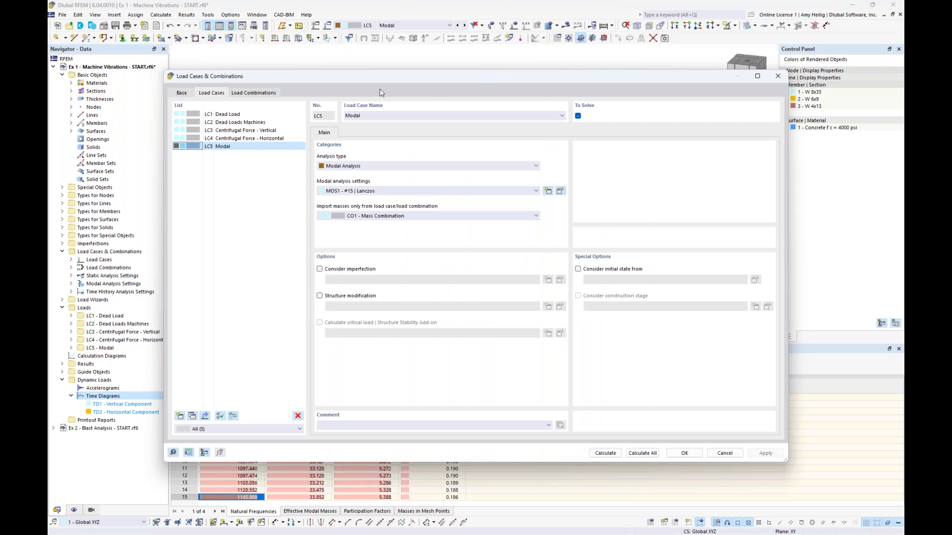
{"action": "left_click", "coordinate": [264, 94]}
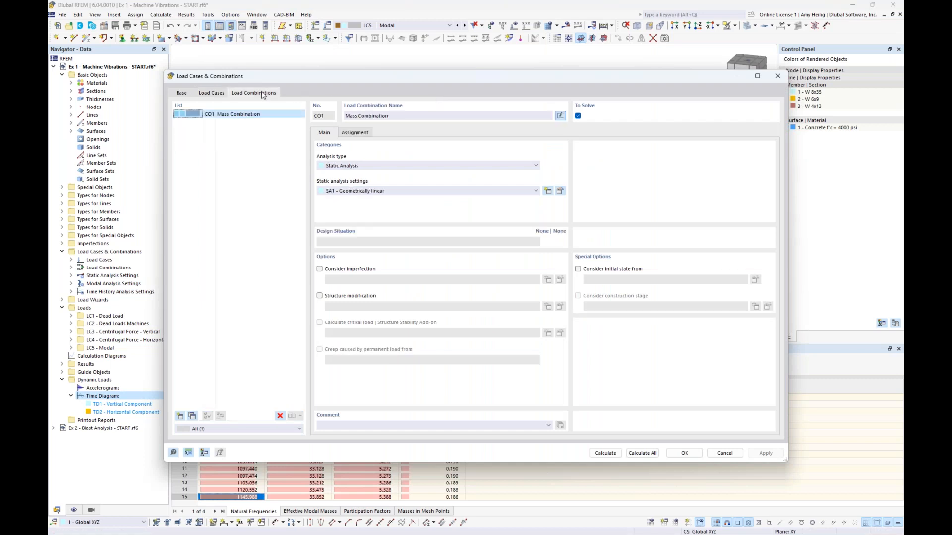
{"action": "left_click", "coordinate": [183, 417]}
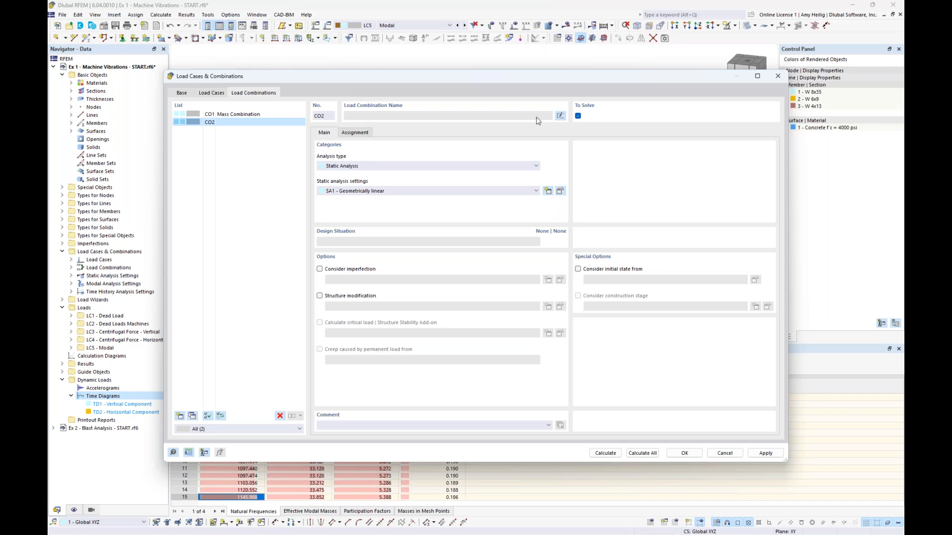
{"action": "left_click", "coordinate": [507, 114]}
{"action": "type", "text": "THA"}
{"action": "left_click", "coordinate": [420, 166]}
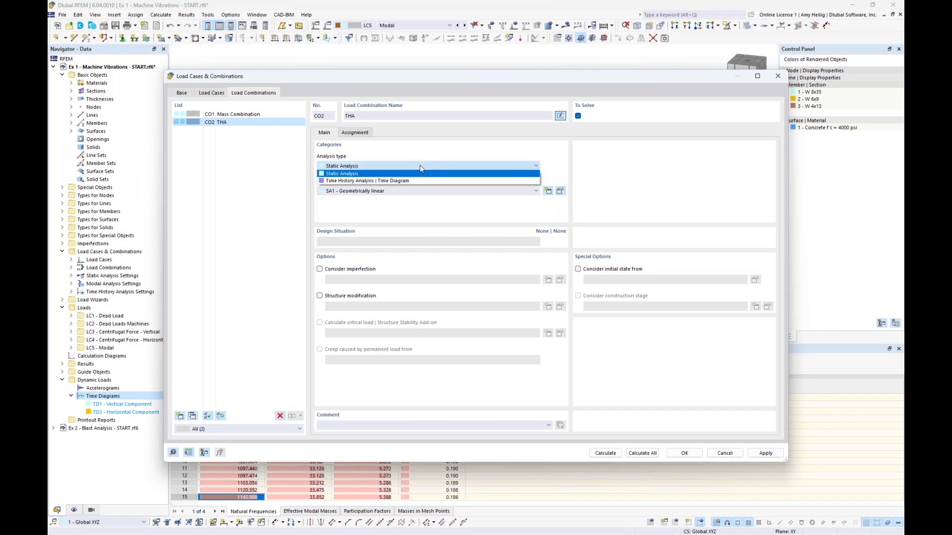
{"action": "left_click", "coordinate": [355, 182]}
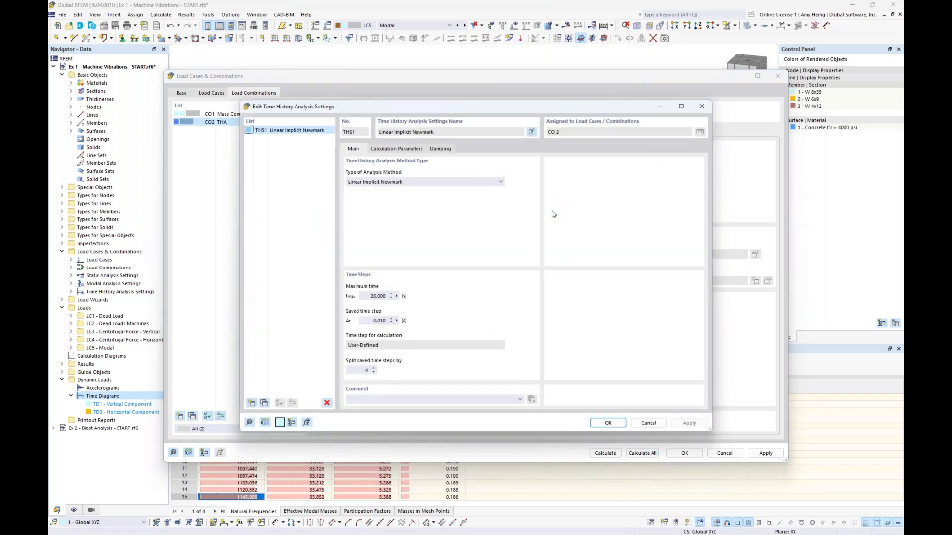
- Set the THA combination's time history analysis method to Linear Modal with a maximum time of 5 s
{"action": "left_click", "coordinate": [409, 182]}
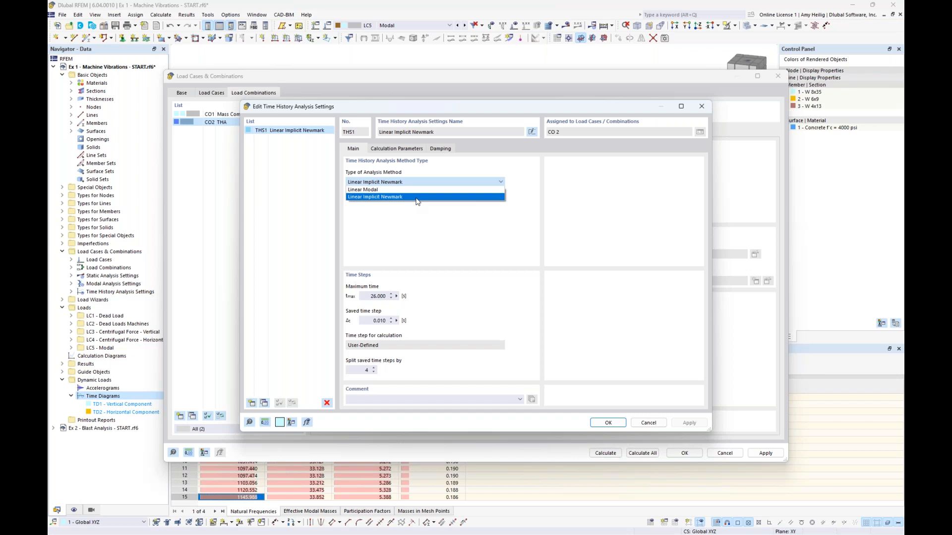
{"action": "left_click", "coordinate": [414, 191]}
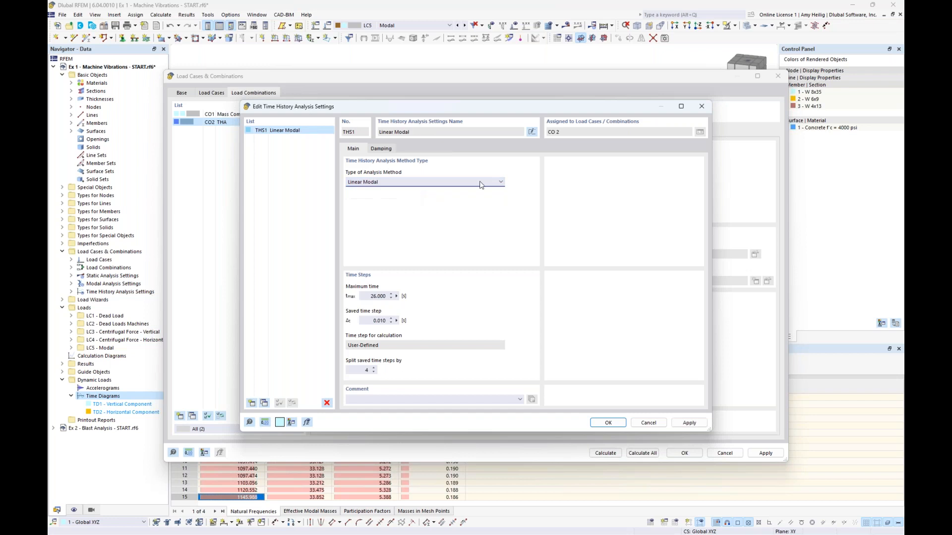
{"action": "left_click", "coordinate": [371, 296]}
{"action": "type", "text": "5"}
{"action": "left_click", "coordinate": [358, 370]}
- Compare the constant Lehr's damping and Rayleigh damping options in the time history settings, keeping Rayleigh as the damping type
{"action": "left_click", "coordinate": [382, 150]}
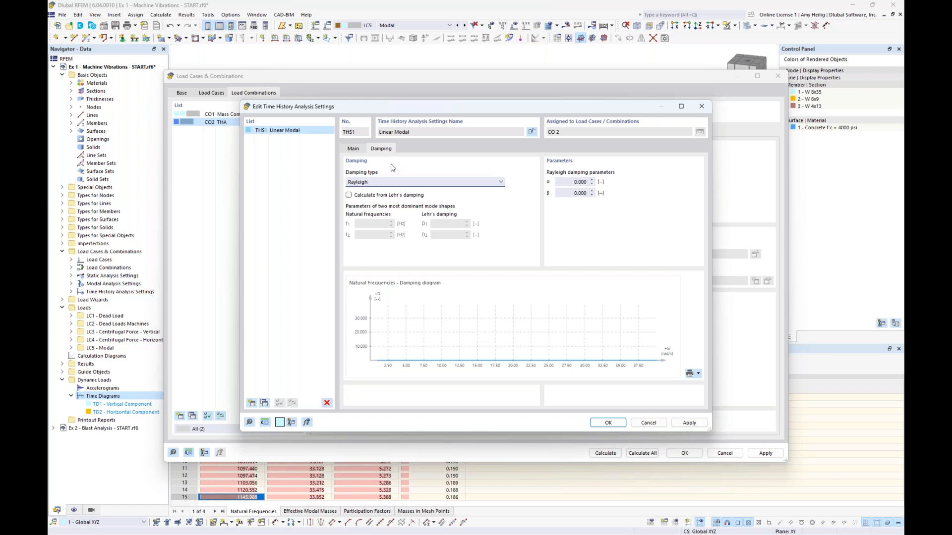
{"action": "left_click", "coordinate": [426, 183]}
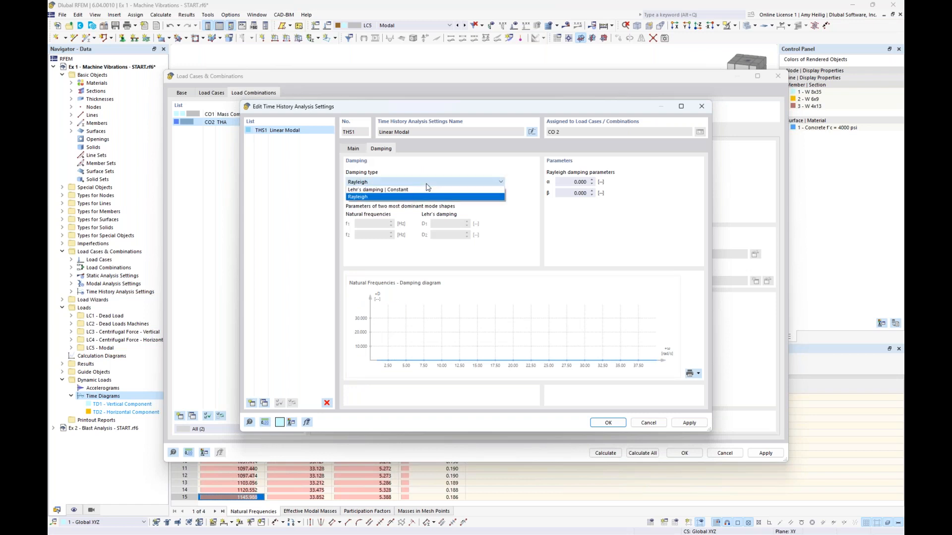
{"action": "left_click", "coordinate": [377, 196]}
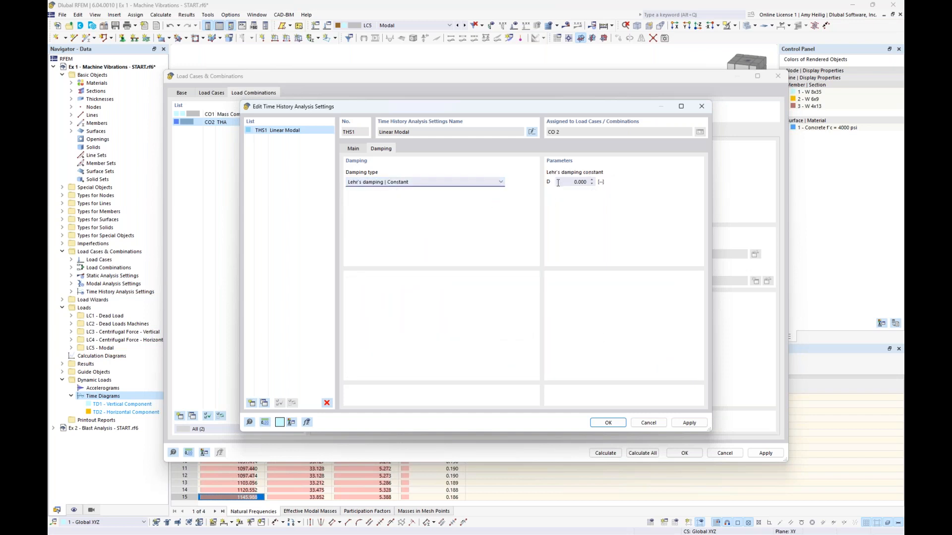
{"action": "left_click", "coordinate": [489, 184]}
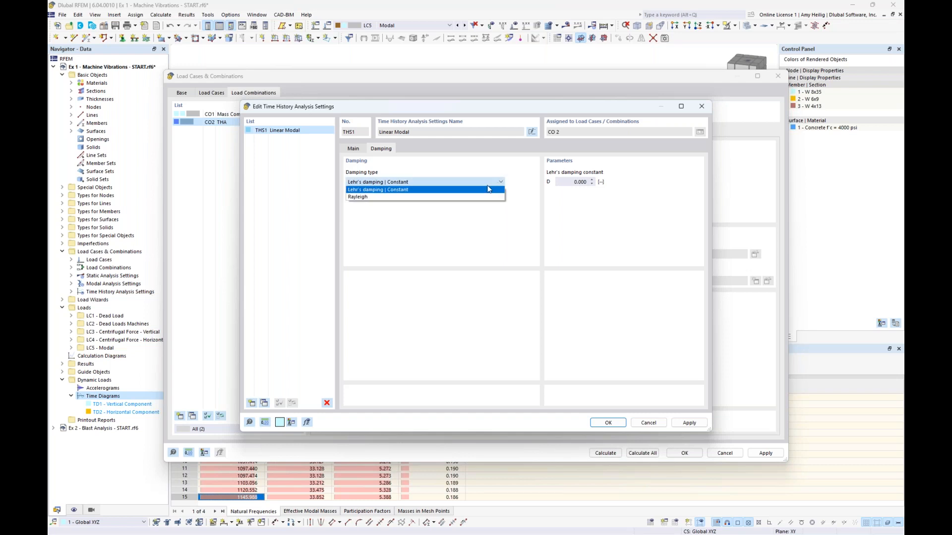
{"action": "left_click", "coordinate": [470, 197]}
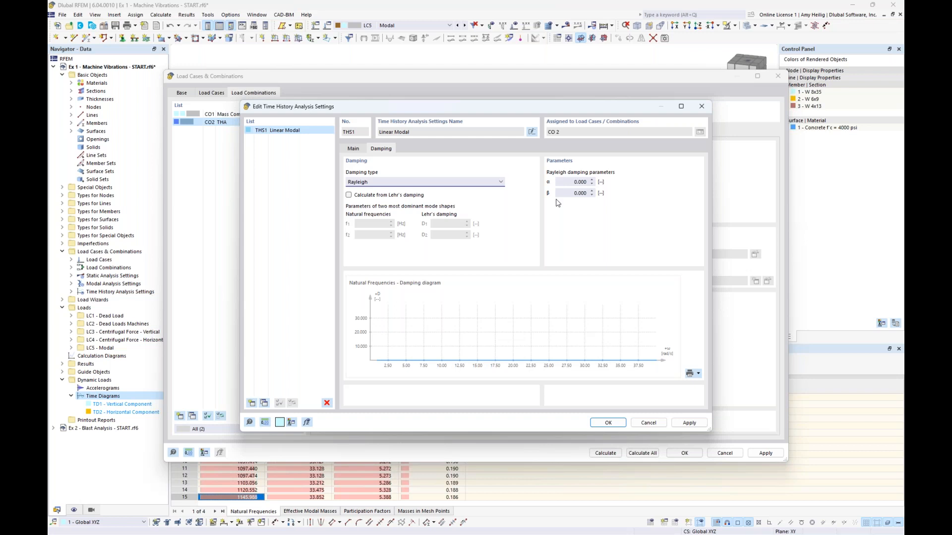
- Try the Linear Implicit Newmark method for the time history settings, with its Rayleigh damping calculated from Lehr's damping
{"action": "left_click", "coordinate": [354, 148]}
{"action": "left_click", "coordinate": [391, 183]}
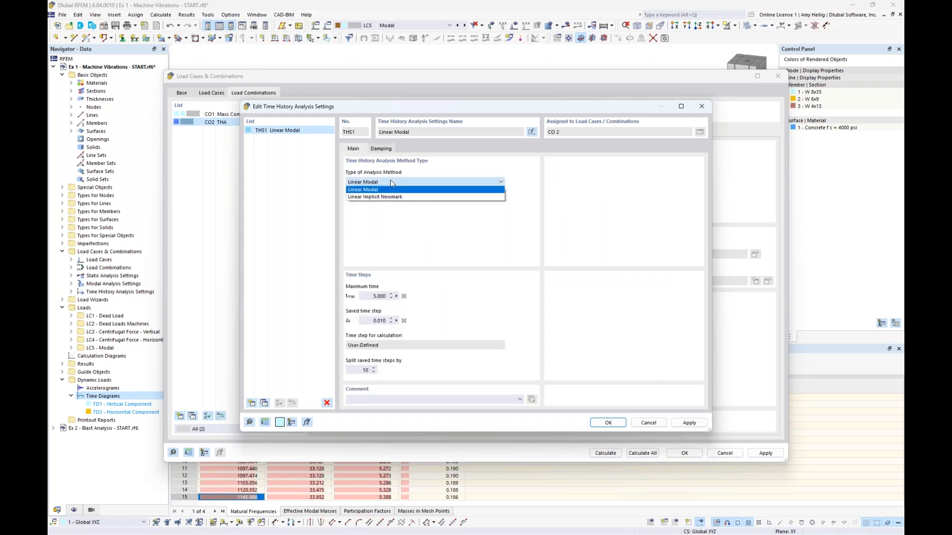
{"action": "left_click", "coordinate": [389, 198]}
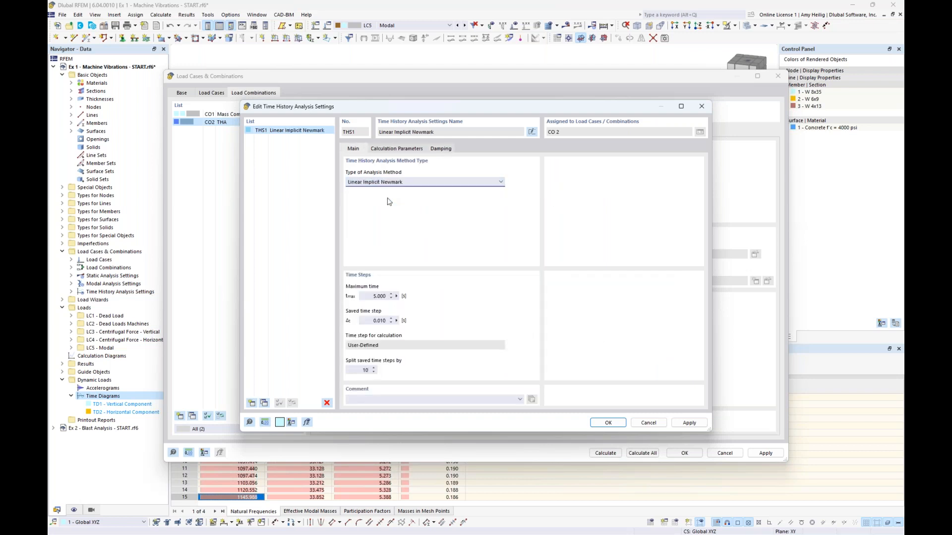
{"action": "left_click", "coordinate": [440, 150]}
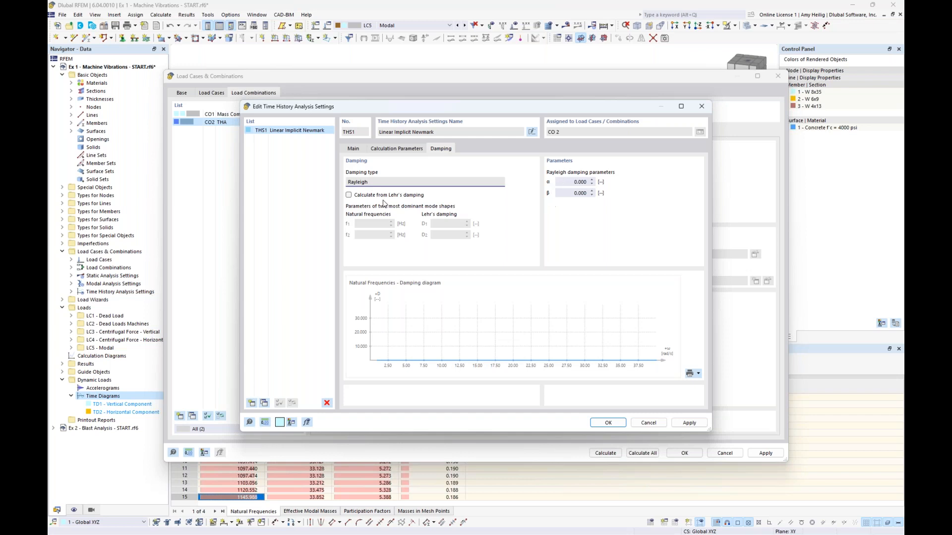
{"action": "left_click", "coordinate": [349, 196]}
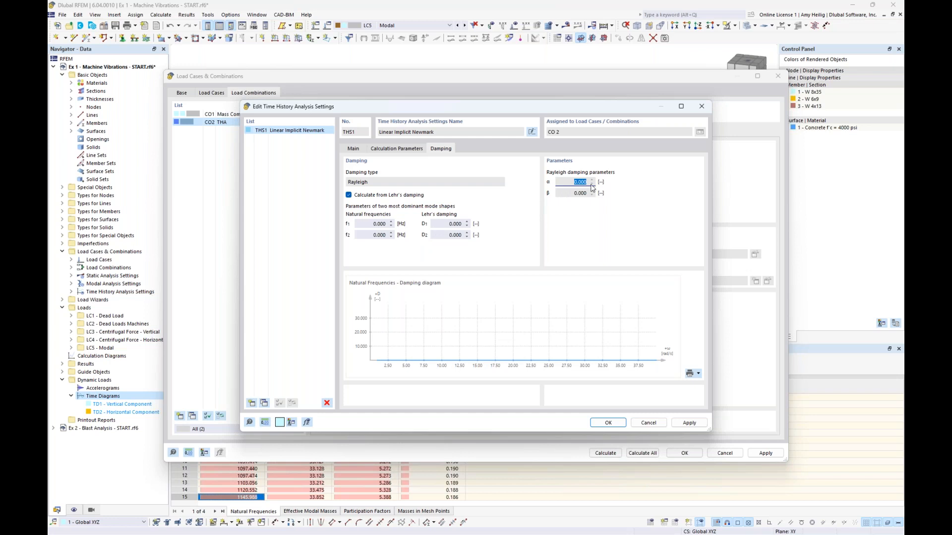
{"action": "left_click", "coordinate": [571, 193]}
- Return the analysis method to Linear Modal with Rayleigh damping, confirm the settings, and import the modal analysis from LC5 - Modal
{"action": "left_click", "coordinate": [354, 149]}
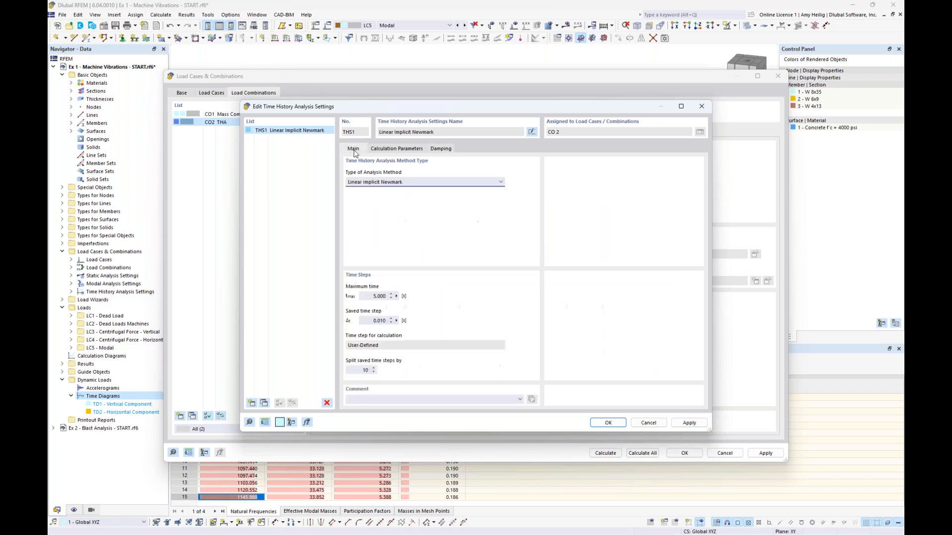
{"action": "left_click", "coordinate": [380, 182]}
{"action": "left_click", "coordinate": [377, 190]}
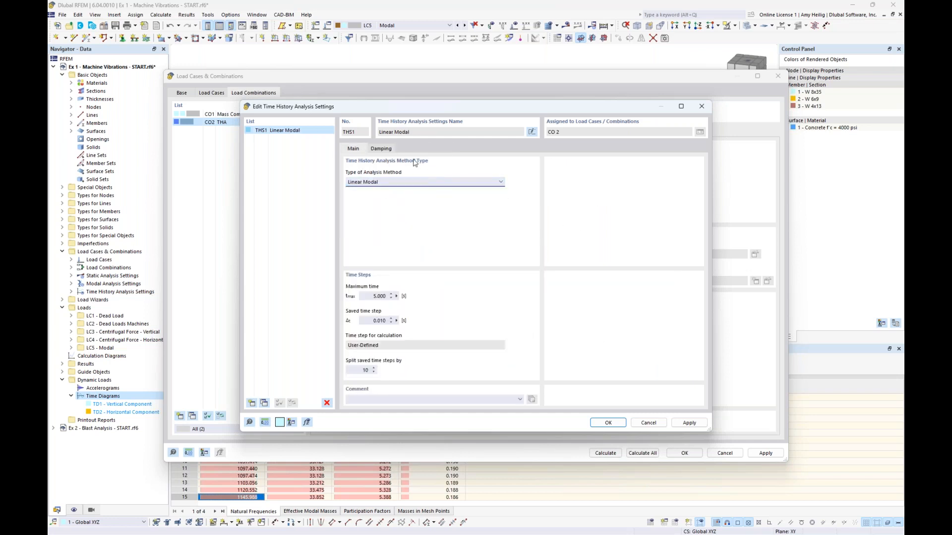
{"action": "left_click", "coordinate": [389, 150]}
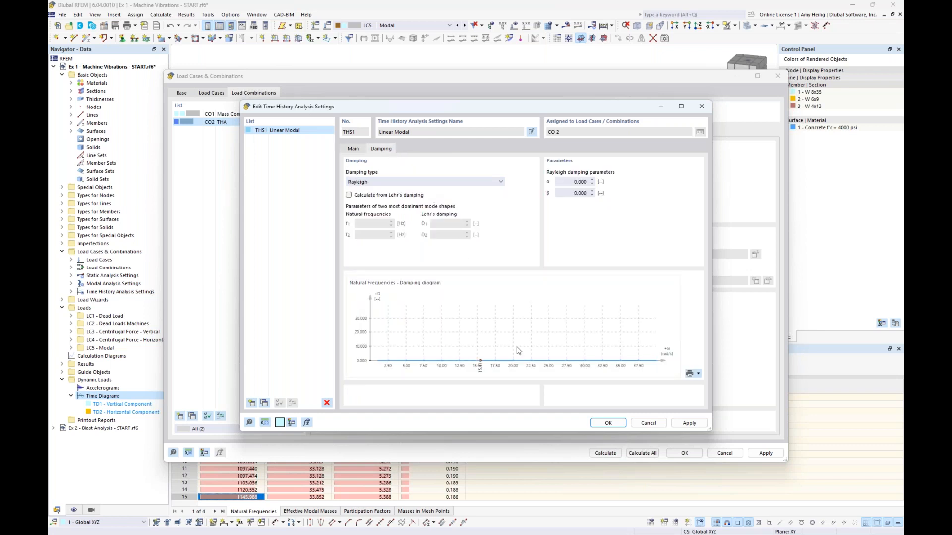
{"action": "left_click", "coordinate": [607, 423]}
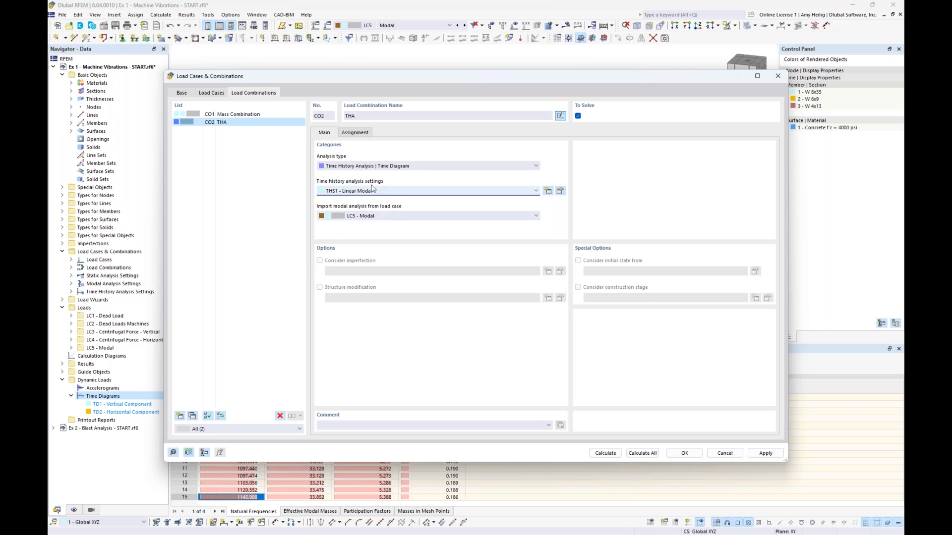
{"action": "left_click", "coordinate": [393, 218]}
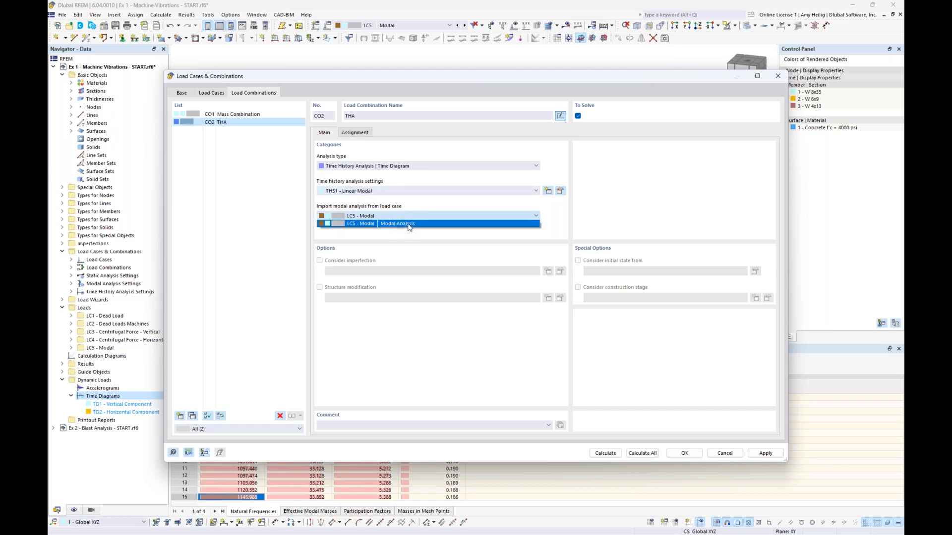
{"action": "left_click", "coordinate": [410, 229]}
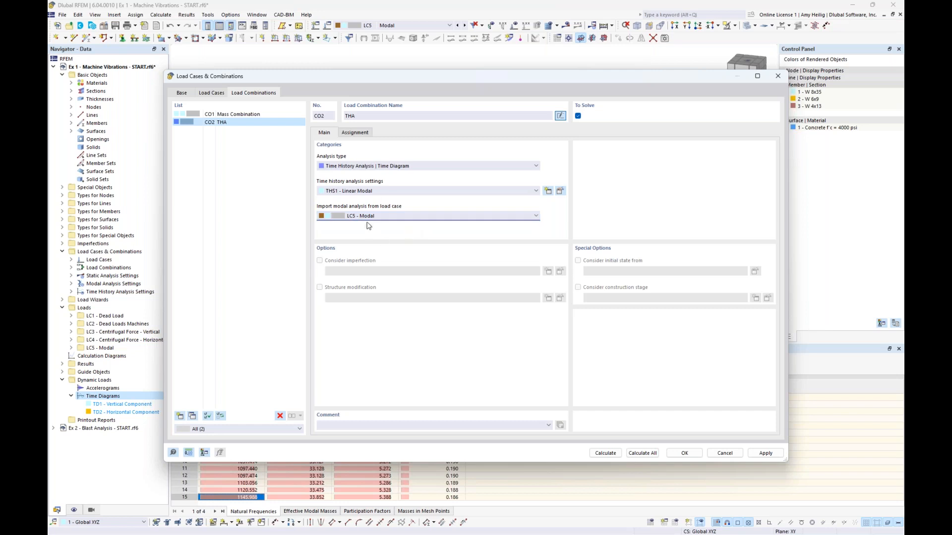
- Assign load cases LC3 Centrifugal Force - Vertical and LC4 Centrifugal Force - Horizontal to the THA combination
{"action": "left_click", "coordinate": [361, 134]}
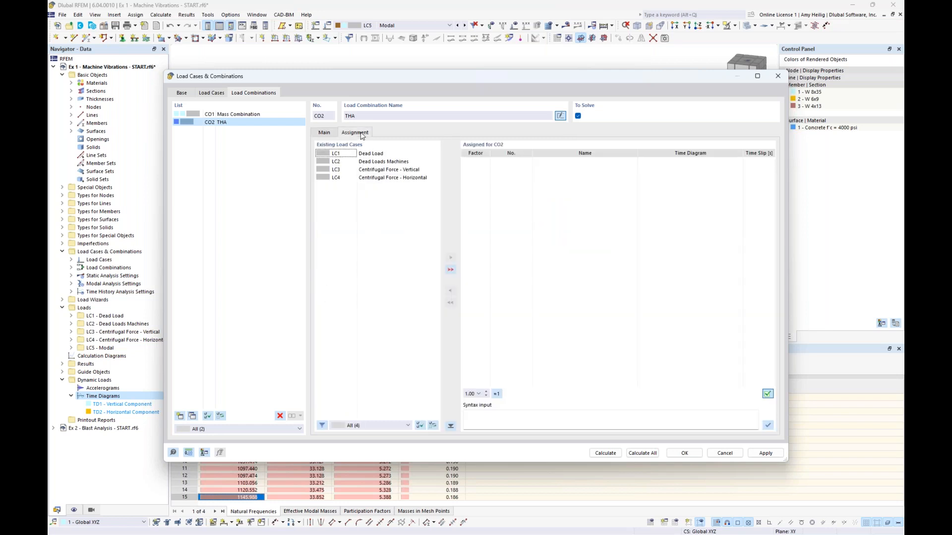
{"action": "left_click_drag", "start_coordinate": [400, 80], "coordinate": [393, 211]}
{"action": "left_click", "coordinate": [375, 301]}
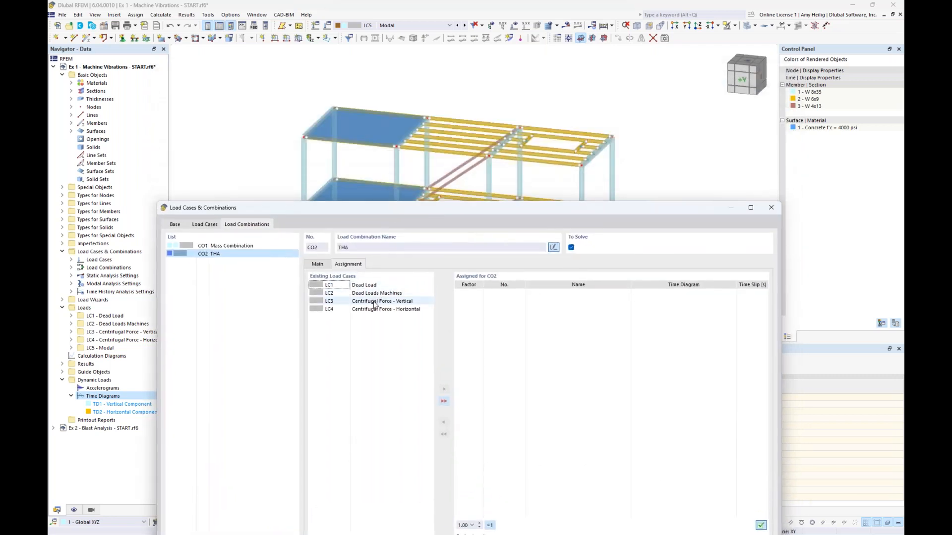
{"action": "double_click", "coordinate": [376, 301]}
{"action": "left_click", "coordinate": [369, 308]}
{"action": "double_click", "coordinate": [369, 309]}
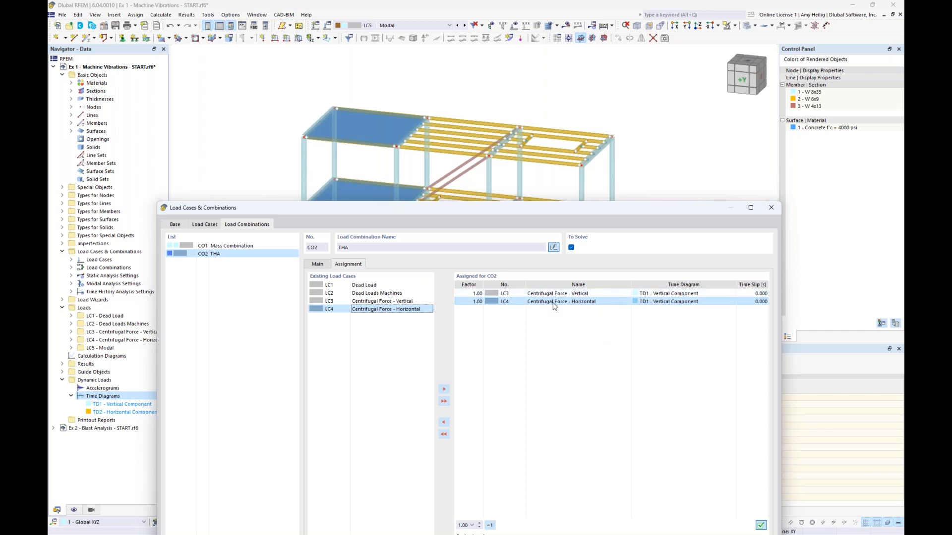
- Set LC4's time diagram to TD2 - Horizontal Component and calculate the THA combination
{"action": "left_click", "coordinate": [691, 302]}
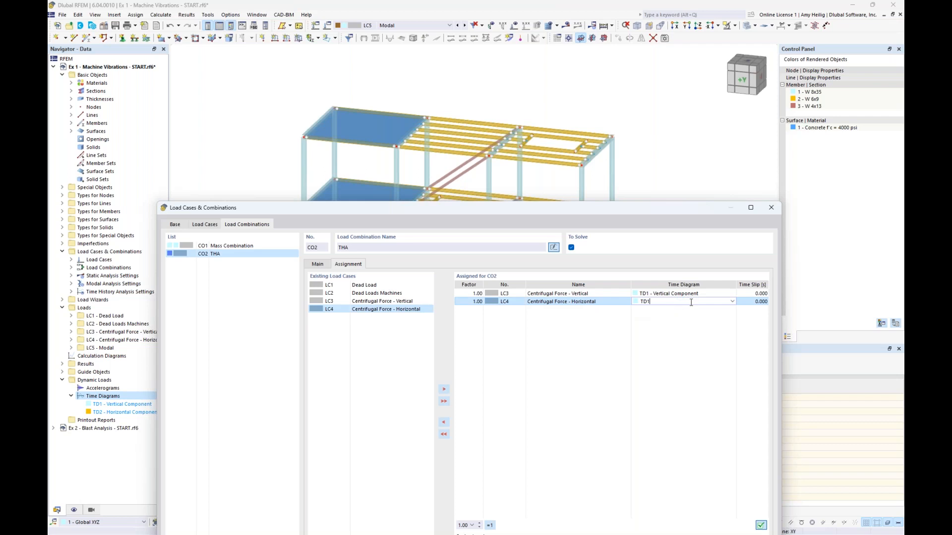
{"action": "left_click", "coordinate": [732, 301]}
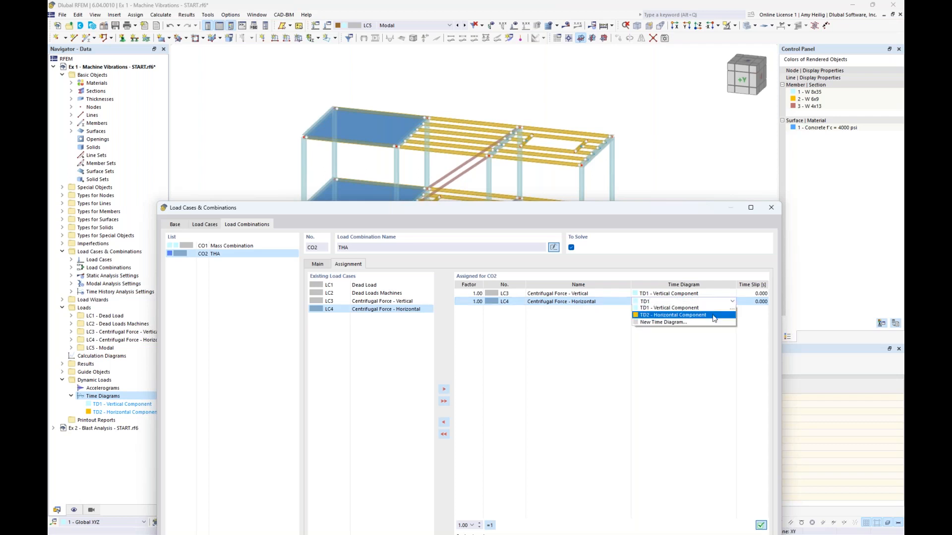
{"action": "left_click", "coordinate": [714, 315]}
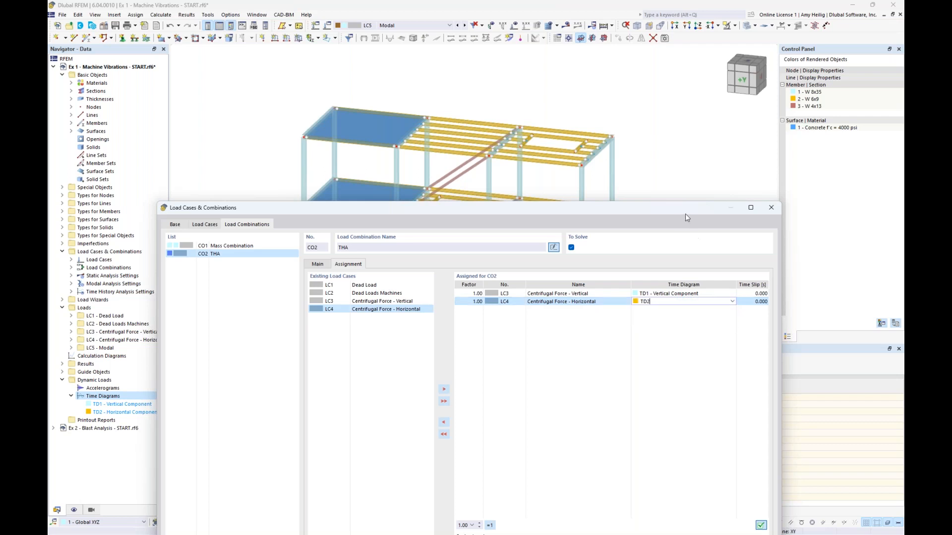
{"action": "left_click", "coordinate": [611, 302]}
{"action": "left_click_drag", "start_coordinate": [640, 208], "coordinate": [631, 79]}
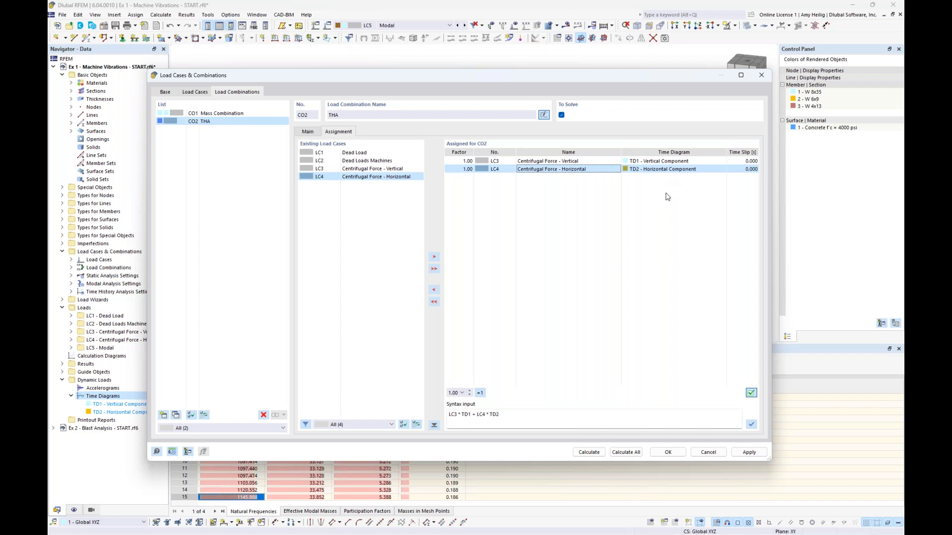
{"action": "left_click", "coordinate": [589, 452]}
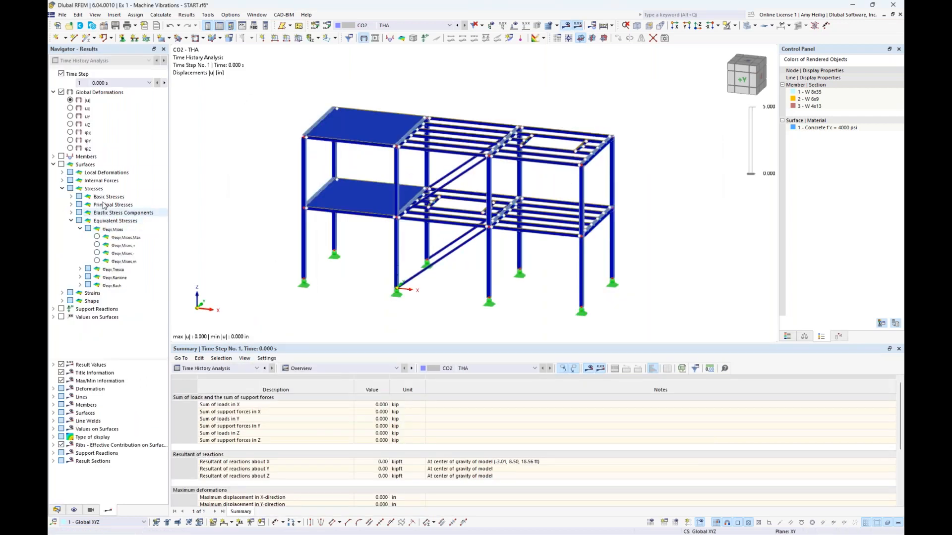
- Enlarge the results table area, check the available time steps, and show the colour scale for the global deformations
{"action": "left_click", "coordinate": [53, 164]}
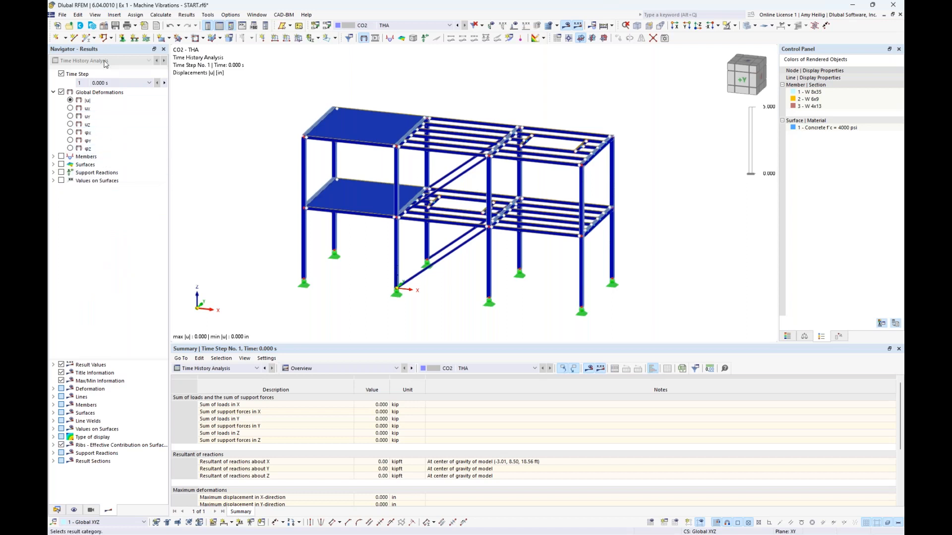
{"action": "left_click", "coordinate": [248, 368]}
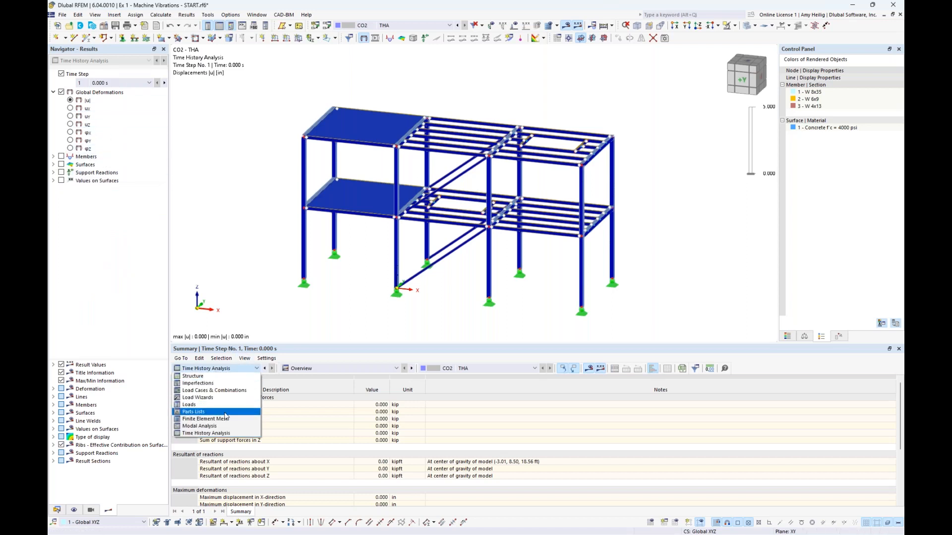
{"action": "left_click", "coordinate": [253, 308]}
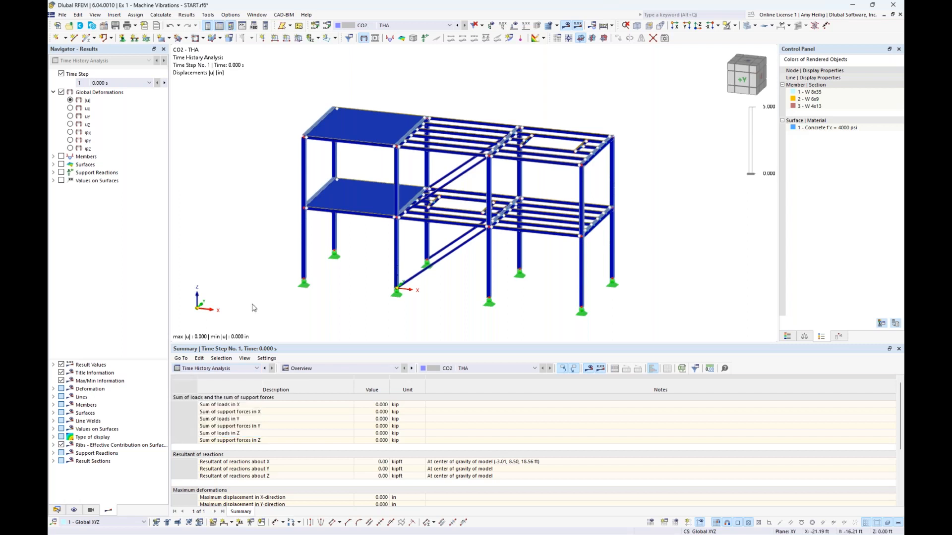
{"action": "left_click_drag", "start_coordinate": [320, 345], "coordinate": [318, 320]}
{"action": "left_click", "coordinate": [150, 83]}
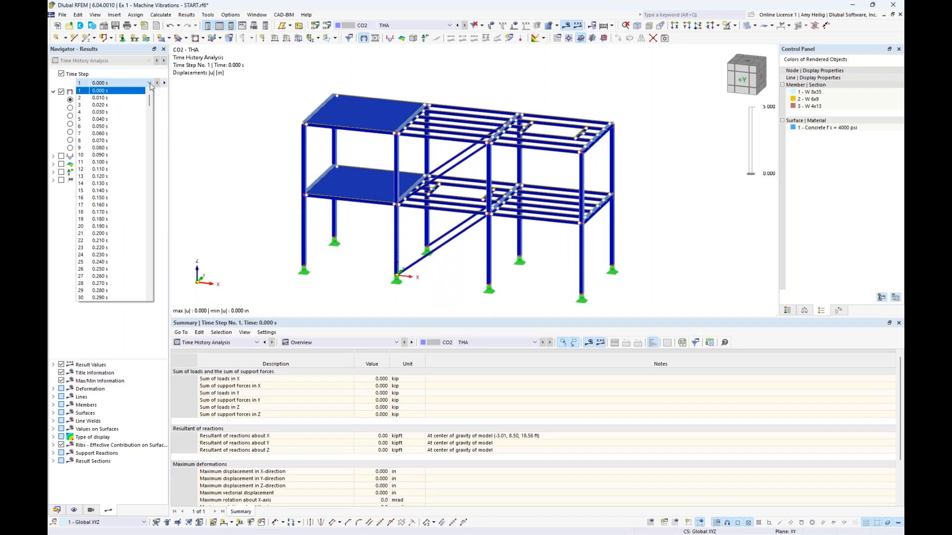
{"action": "left_click", "coordinate": [112, 117]}
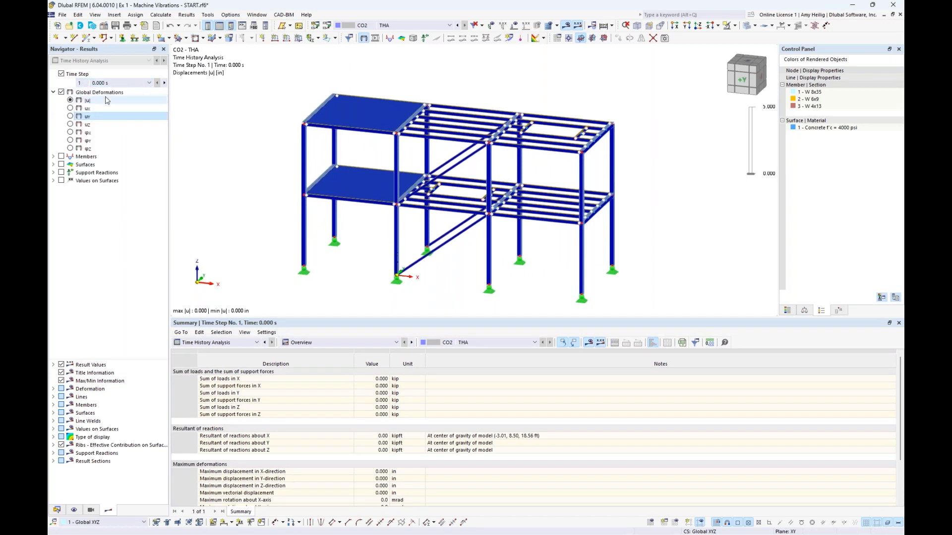
{"action": "left_click", "coordinate": [149, 83]}
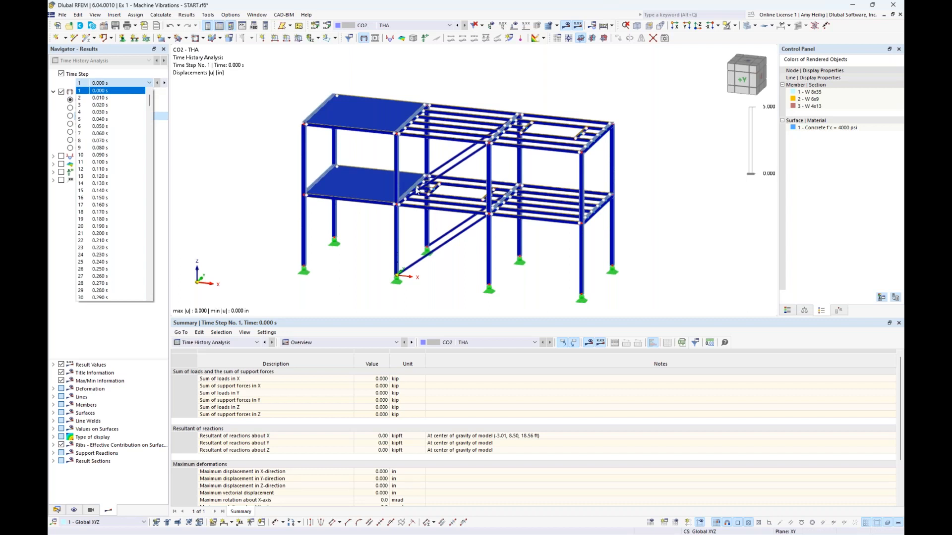
{"action": "left_click", "coordinate": [787, 311]}
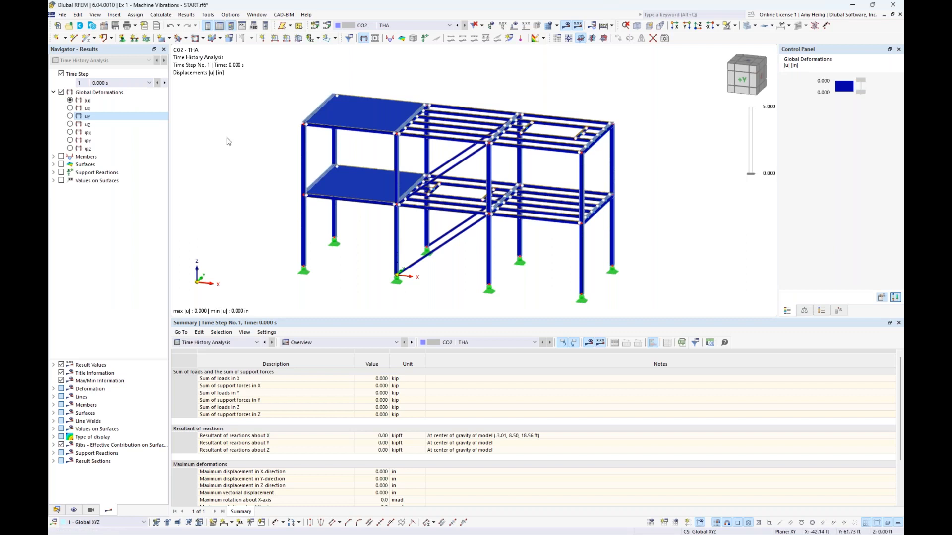
- Step through the global deformations of the THA combination up to time step 24 at 0.230 s
{"action": "left_click", "coordinate": [150, 83]}
{"action": "left_click", "coordinate": [150, 84]}
{"action": "left_click", "coordinate": [165, 83]}
{"action": "left_click", "coordinate": [165, 84]}
{"action": "left_click", "coordinate": [165, 84]}
{"action": "left_click", "coordinate": [165, 83]}
{"action": "left_click", "coordinate": [165, 83]}
{"action": "left_click", "coordinate": [165, 83]}
{"action": "left_click", "coordinate": [165, 83]}
{"action": "left_click", "coordinate": [165, 83]}
{"action": "left_click", "coordinate": [165, 83]}
{"action": "left_click", "coordinate": [165, 83]}
{"action": "left_click", "coordinate": [164, 83]}
{"action": "left_click", "coordinate": [165, 84]}
{"action": "left_click", "coordinate": [165, 83]}
{"action": "left_click", "coordinate": [165, 83]}
{"action": "left_click", "coordinate": [164, 84]}
{"action": "left_click", "coordinate": [164, 84]}
{"action": "left_click", "coordinate": [165, 83]}
{"action": "left_click", "coordinate": [164, 83]}
{"action": "left_click", "coordinate": [165, 83]}
{"action": "left_click", "coordinate": [164, 83]}
{"action": "left_click", "coordinate": [165, 84]}
{"action": "left_click", "coordinate": [164, 83]}
{"action": "left_click", "coordinate": [165, 83]}
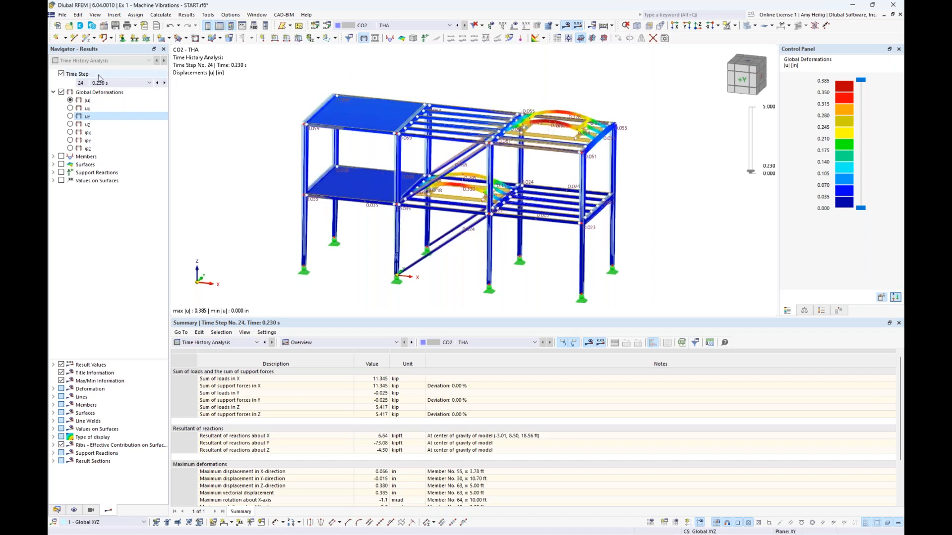
- Display the member internal forces at this time step, viewing N, My and Vz in turn
{"action": "left_click", "coordinate": [54, 157]}
{"action": "left_click", "coordinate": [61, 157]}
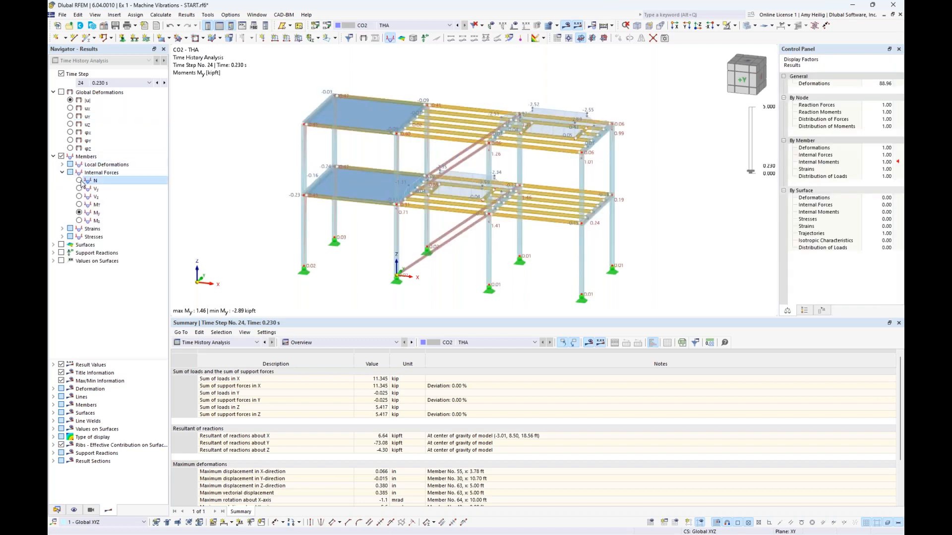
{"action": "left_click", "coordinate": [79, 180]}
{"action": "middle_click_drag", "start_coordinate": [657, 134], "coordinate": [649, 139], "text": "ctrl"}
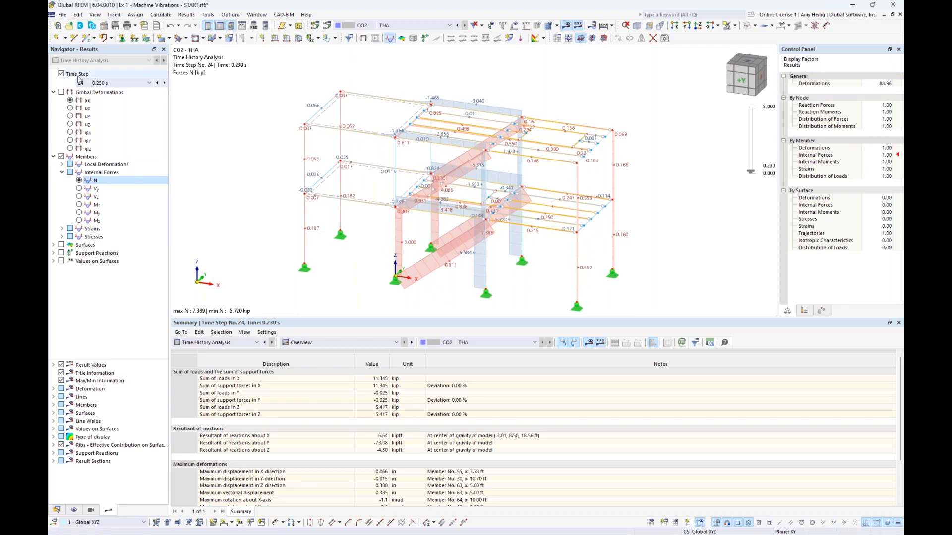
{"action": "left_click", "coordinate": [79, 213]}
{"action": "left_click", "coordinate": [79, 197]}
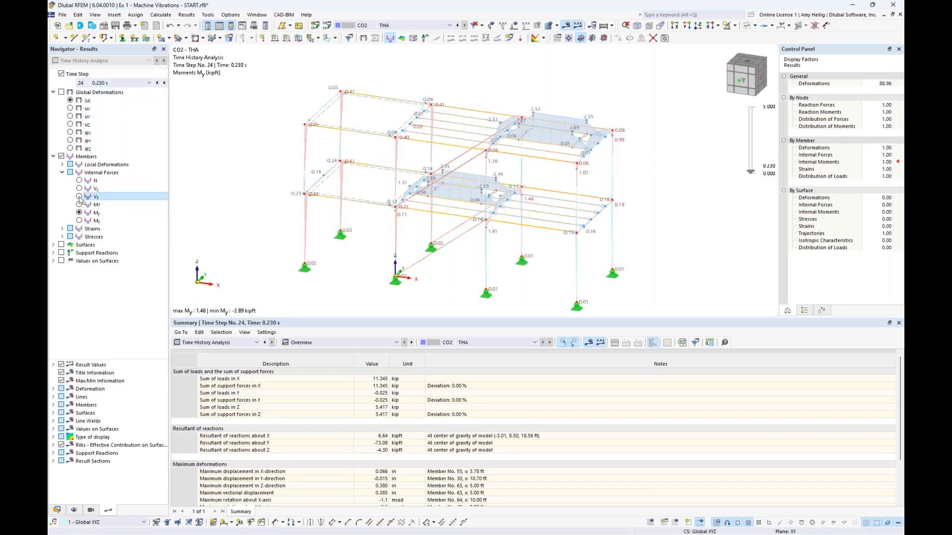
- Display the support reactions on the frame and hide the member results
{"action": "left_click", "coordinate": [53, 156]}
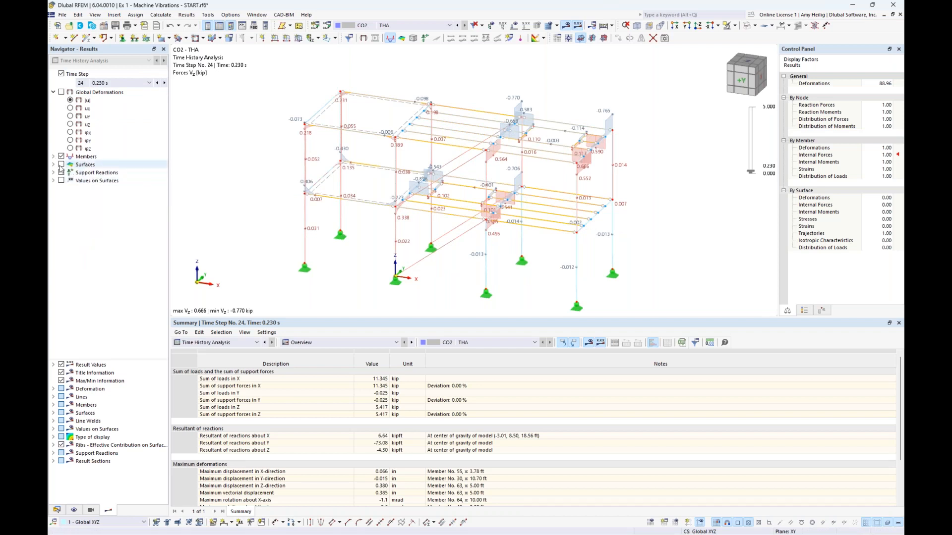
{"action": "left_click", "coordinate": [61, 173]}
{"action": "left_click", "coordinate": [62, 156]}
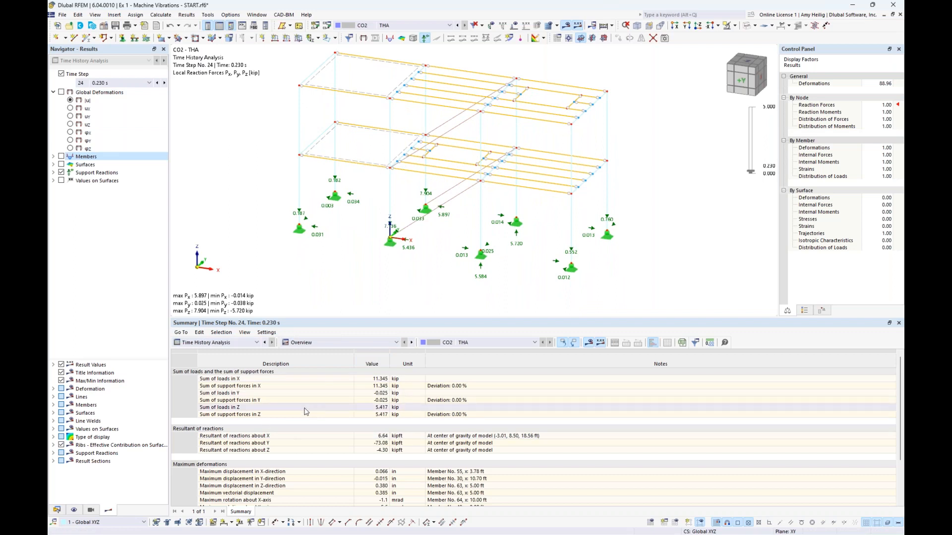
- List the time history results by member, show the model in solid rendering, and examine the members' internal forces table
{"action": "left_click", "coordinate": [345, 343]}
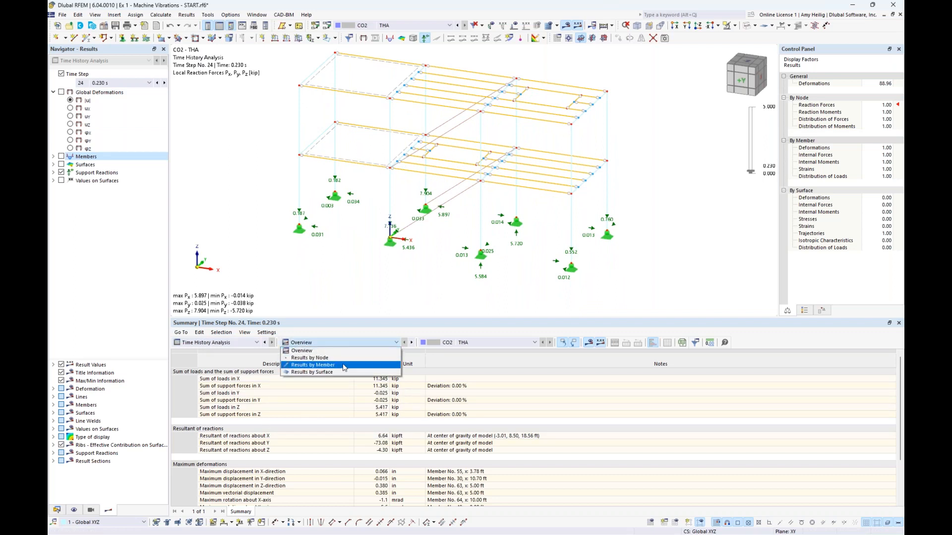
{"action": "left_click", "coordinate": [344, 365]}
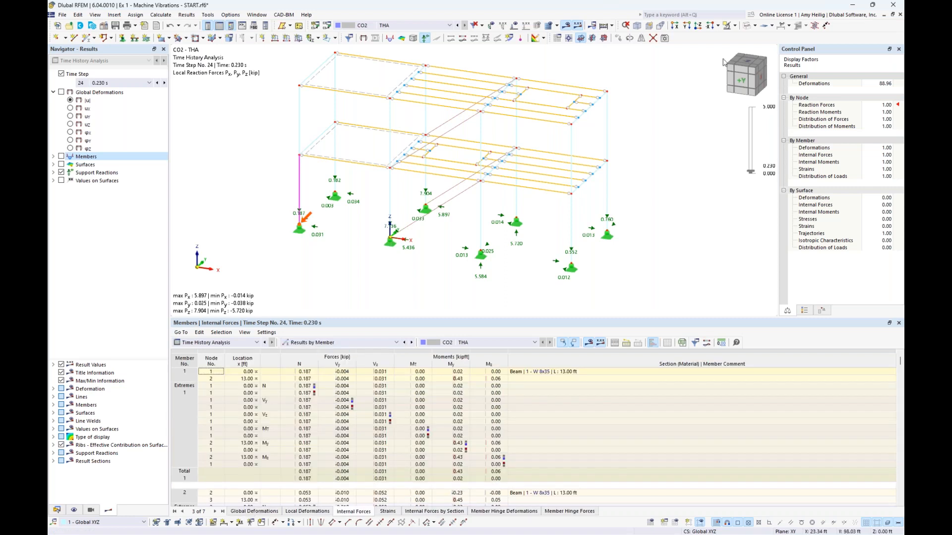
{"action": "left_click", "coordinate": [747, 26]}
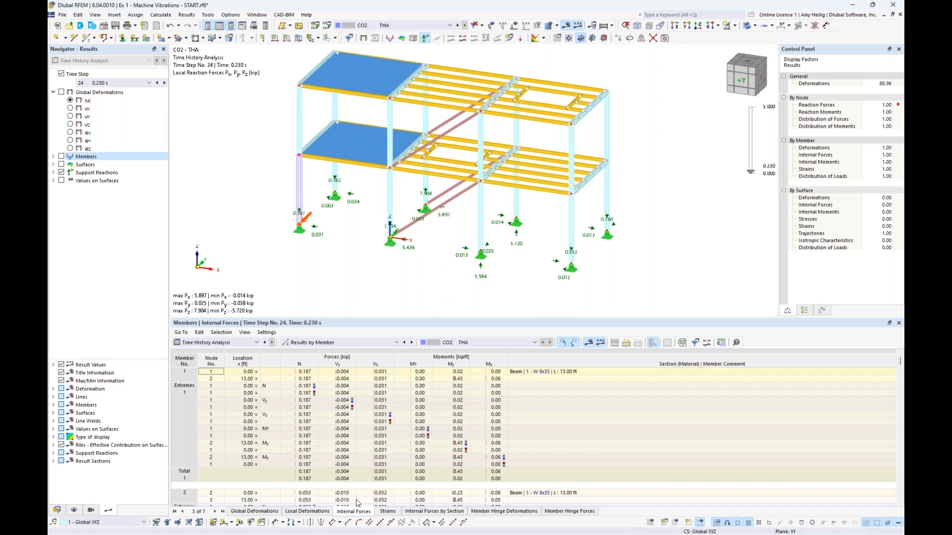
{"action": "left_click", "coordinate": [371, 442]}
{"action": "scroll", "coordinate": [362, 444], "scroll_direction": "down", "scroll_amount": 6}
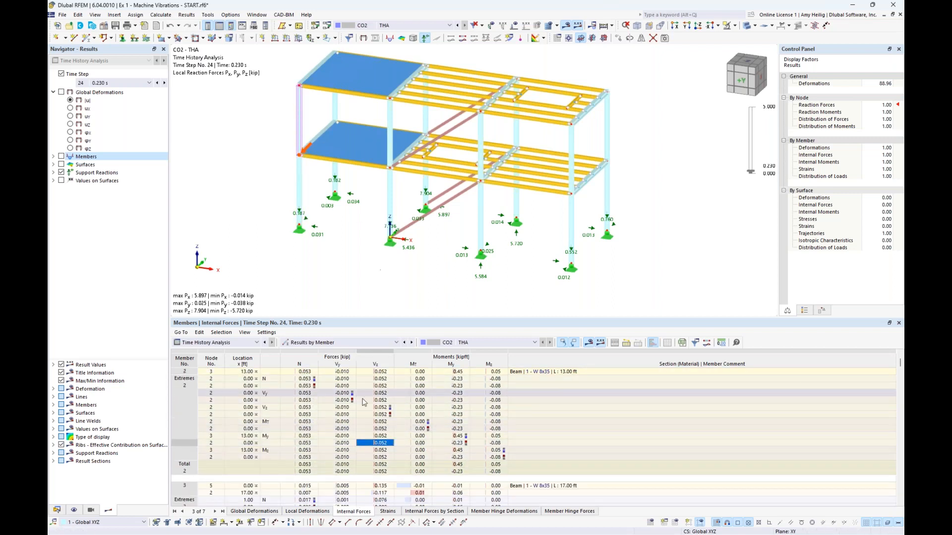
- Examine the internal forces of members 3 and 4 in the results table and locate the corresponding beams in the model
{"action": "scroll", "coordinate": [325, 422], "scroll_direction": "down", "scroll_amount": 4}
{"action": "left_click", "coordinate": [337, 451]}
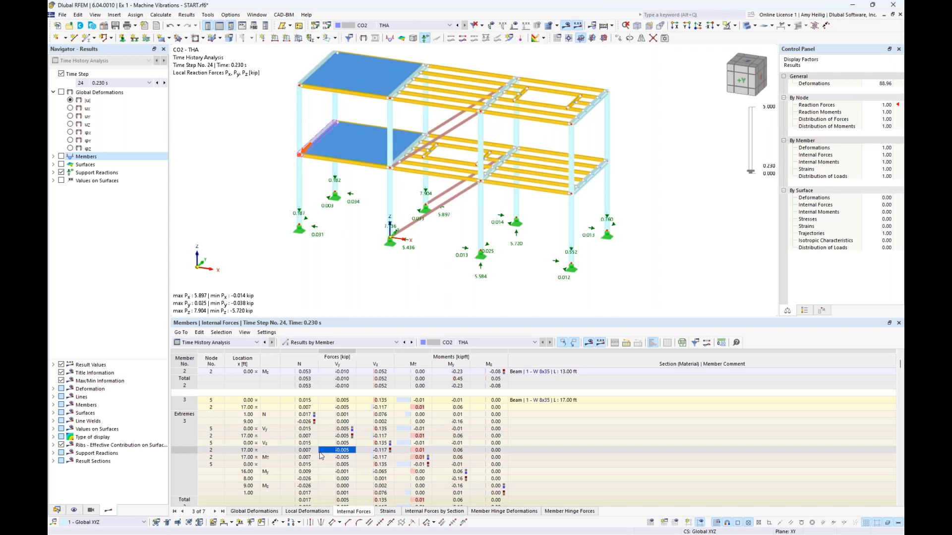
{"action": "scroll", "coordinate": [389, 492], "scroll_direction": "down", "scroll_amount": 3}
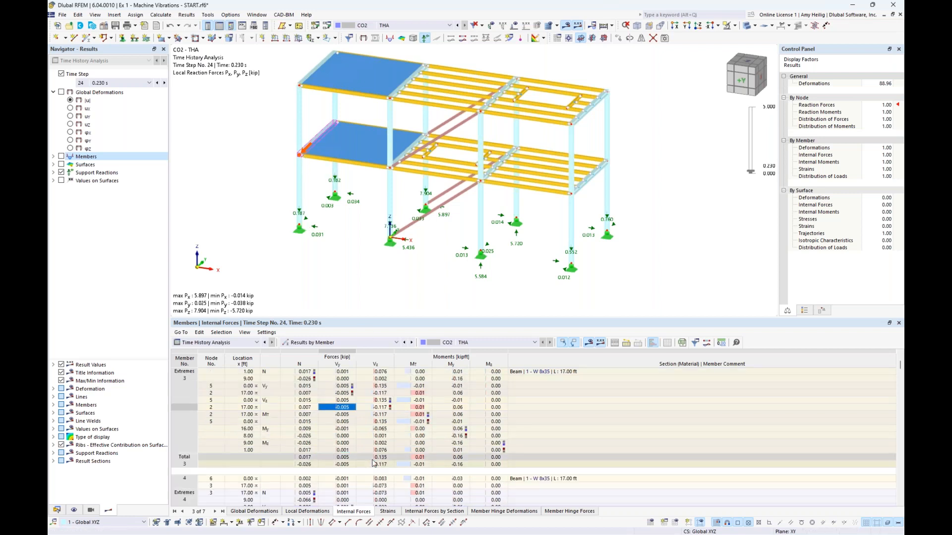
{"action": "left_click", "coordinate": [388, 493]}
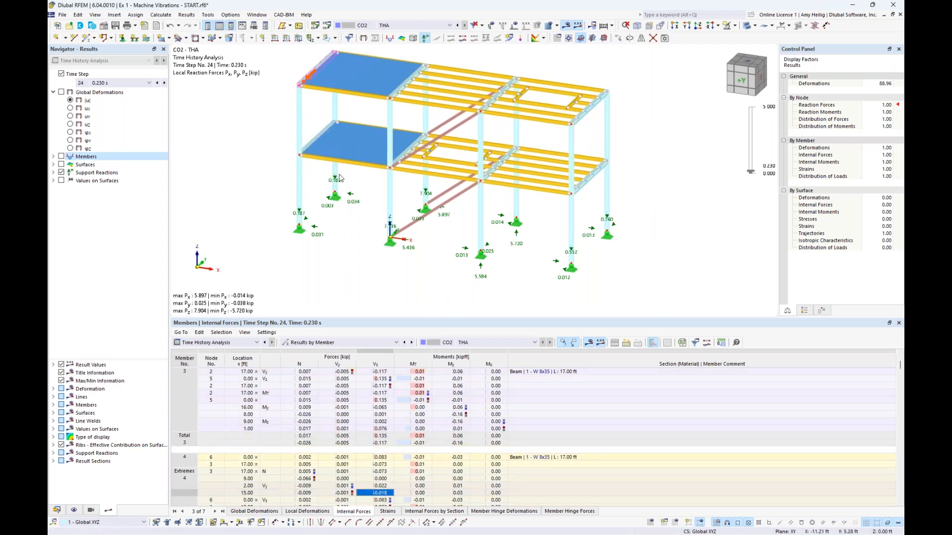
{"action": "left_click", "coordinate": [309, 422]}
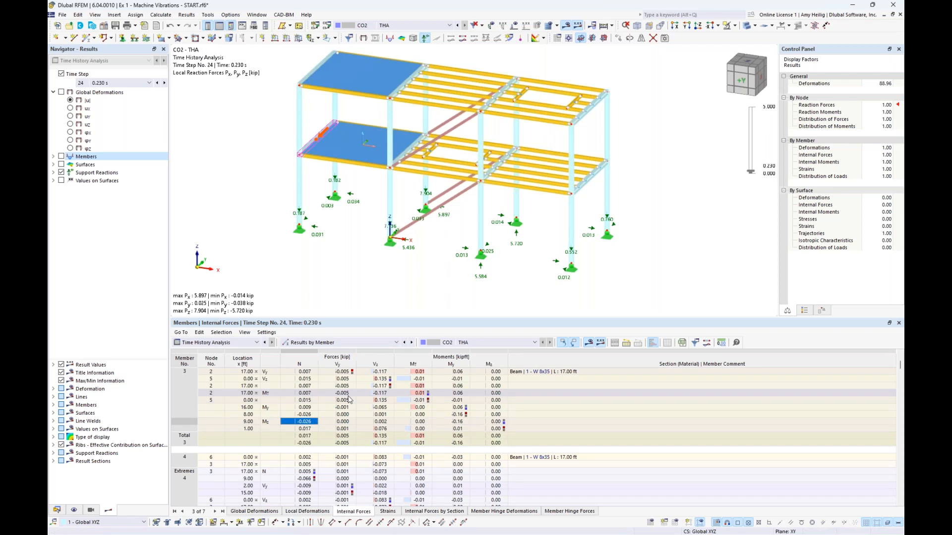
- Switch the results from the single time step to the envelope of all time steps and hide the support reactions
{"action": "left_click", "coordinate": [149, 83]}
{"action": "left_click", "coordinate": [148, 84]}
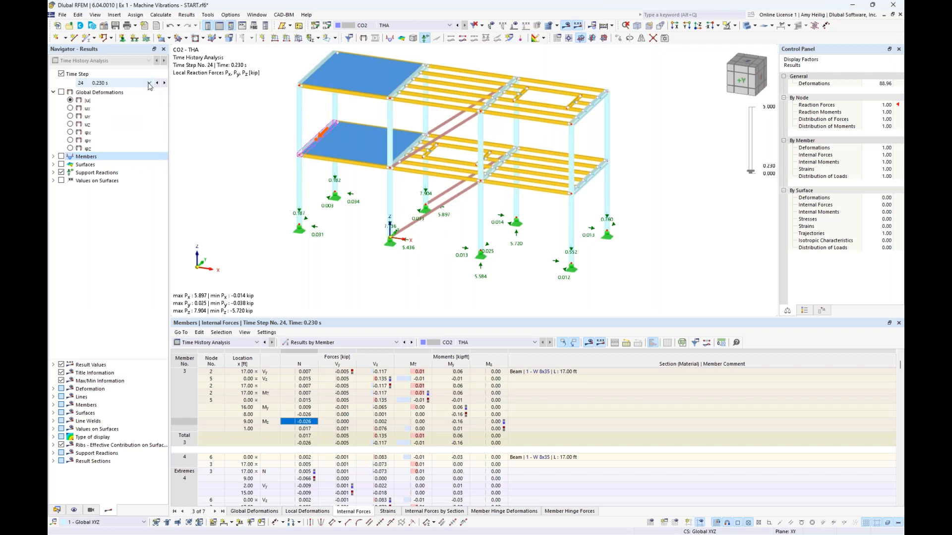
{"action": "left_click", "coordinate": [62, 75]}
{"action": "left_click", "coordinate": [61, 74]}
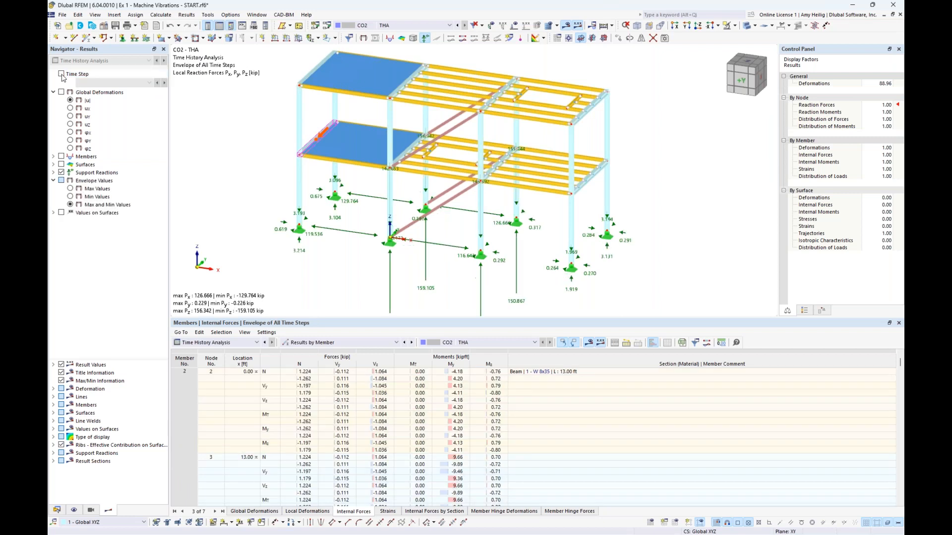
{"action": "left_click", "coordinate": [61, 173]}
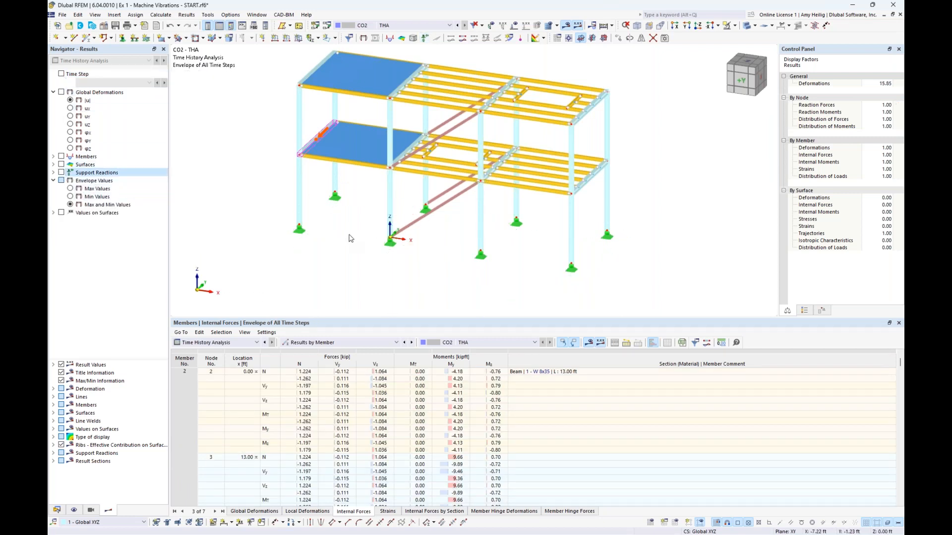
- Display the enveloped global deformations |u| with more room for the model, viewing the max values and the min values in turn
{"action": "middle_click_drag", "start_coordinate": [351, 239], "coordinate": [351, 286]}
{"action": "left_click", "coordinate": [61, 92]}
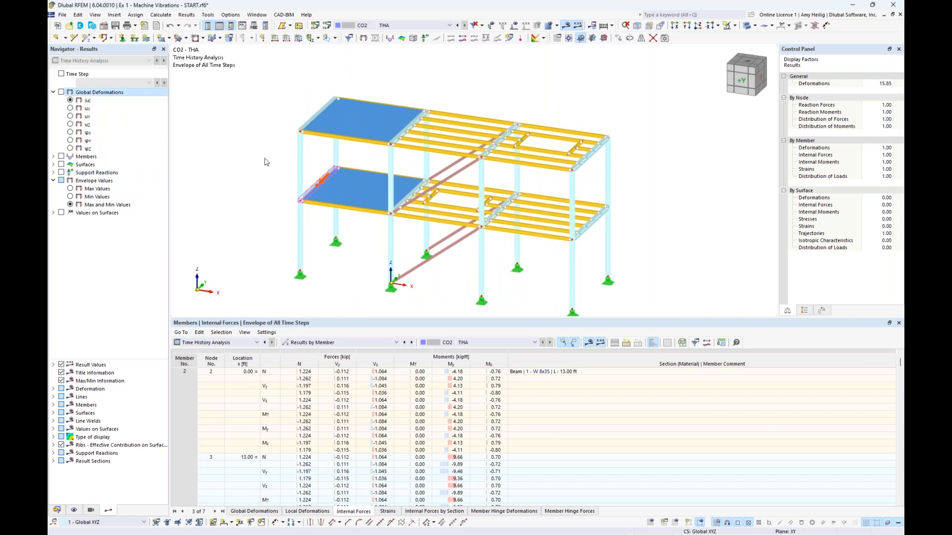
{"action": "middle_click_drag", "start_coordinate": [283, 180], "coordinate": [296, 180]}
{"action": "left_click_drag", "start_coordinate": [381, 318], "coordinate": [381, 354]}
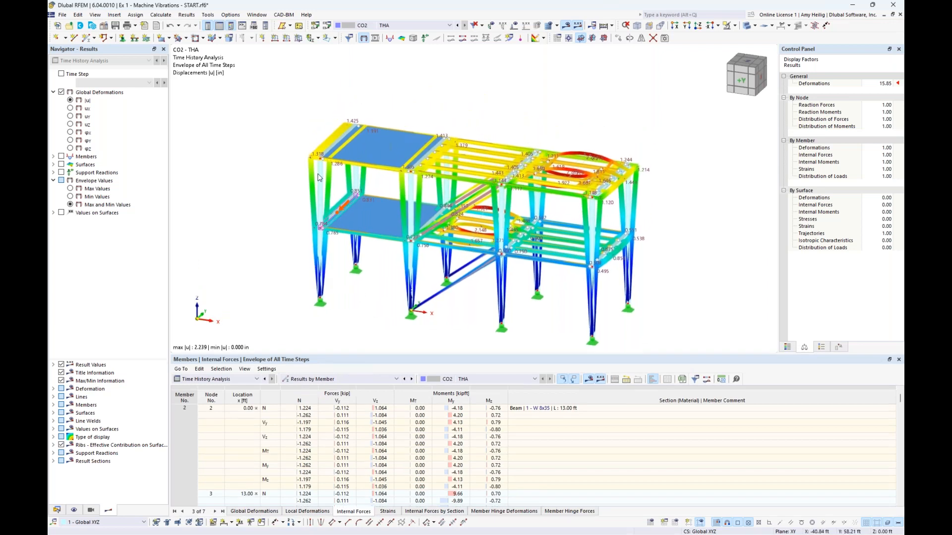
{"action": "scroll", "coordinate": [318, 178], "scroll_direction": "up", "scroll_amount": 2}
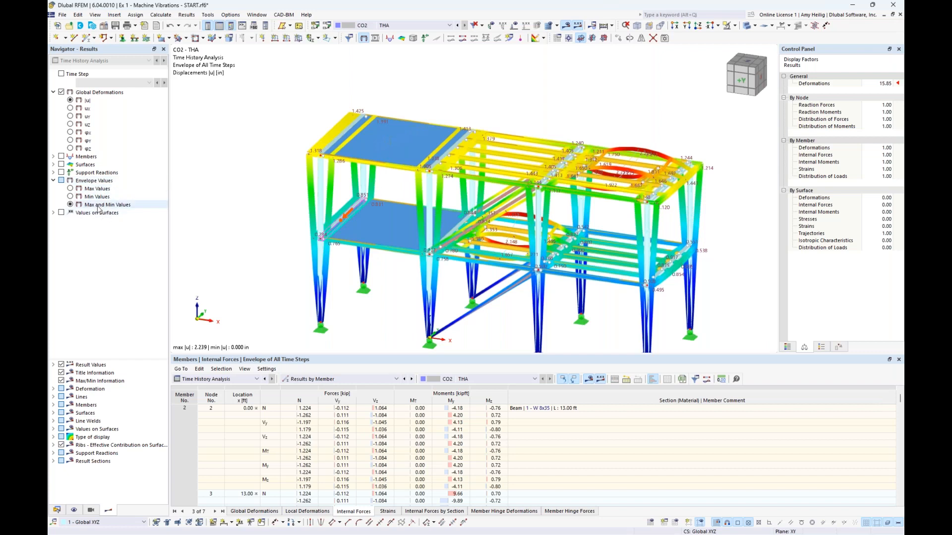
{"action": "left_click", "coordinate": [71, 189]}
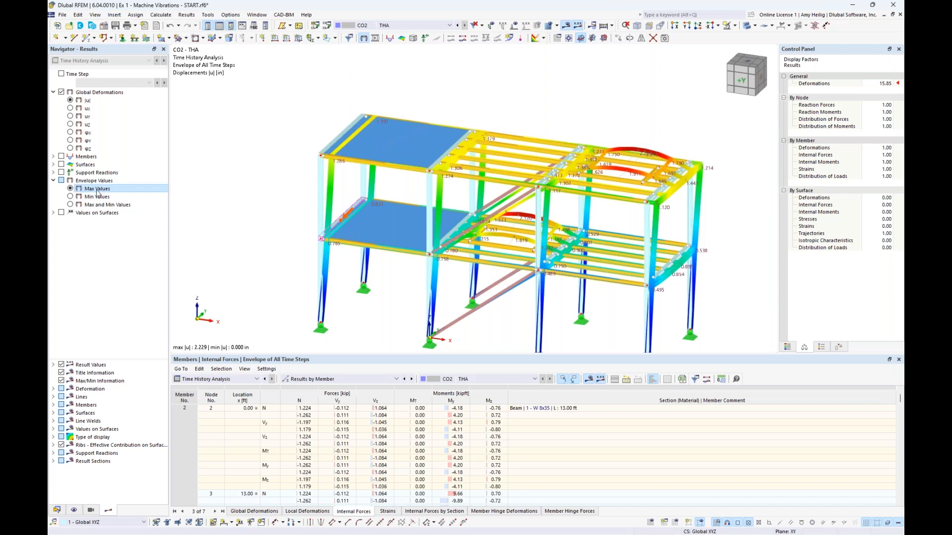
{"action": "left_click", "coordinate": [70, 197]}
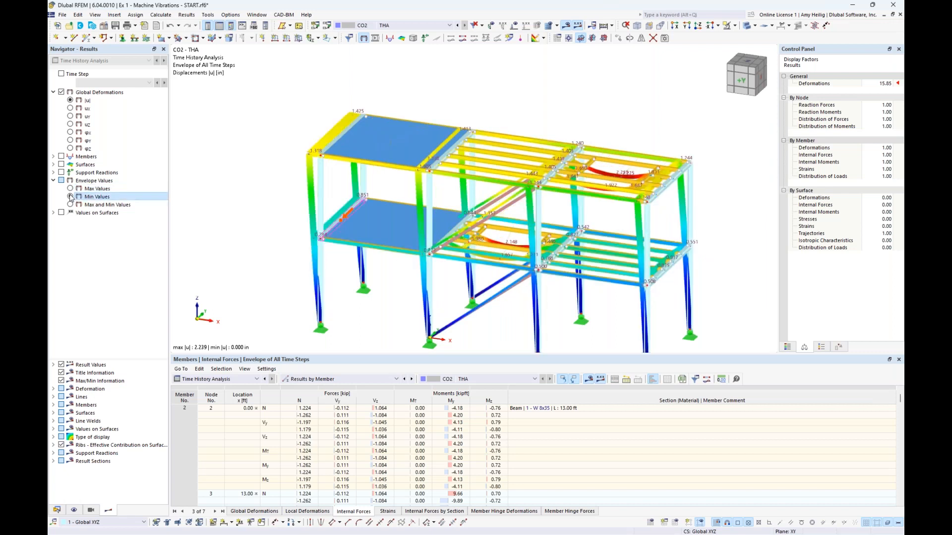
- Display the members' axial force N instead of the deformations, with the envelope set to max and min values
{"action": "left_click", "coordinate": [54, 157]}
{"action": "left_click", "coordinate": [61, 157]}
{"action": "left_click", "coordinate": [79, 181]}
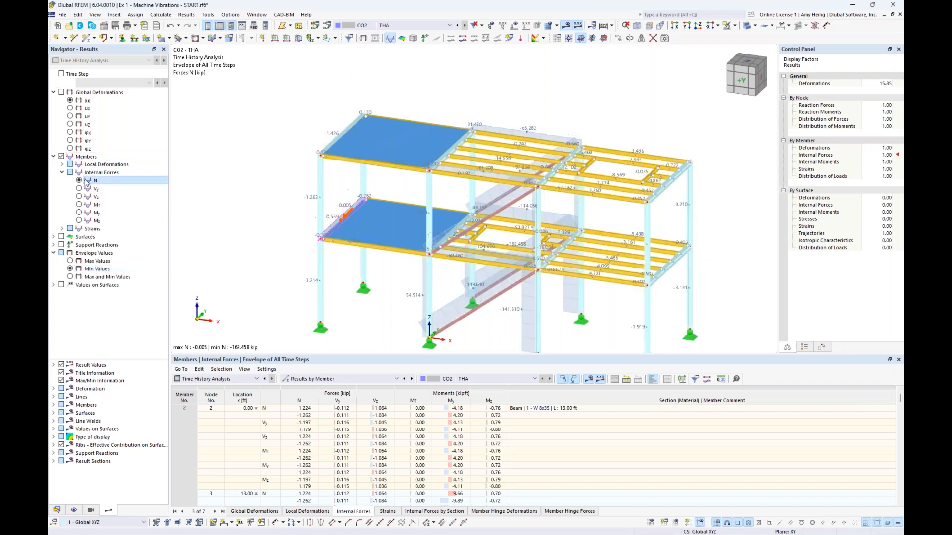
{"action": "middle_click_drag", "start_coordinate": [319, 242], "coordinate": [297, 198]}
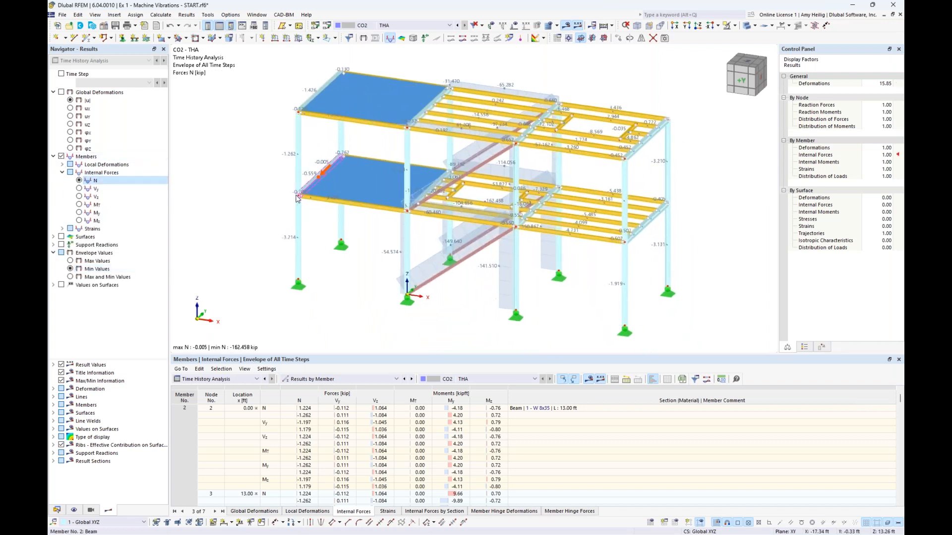
{"action": "left_click", "coordinate": [71, 277]}
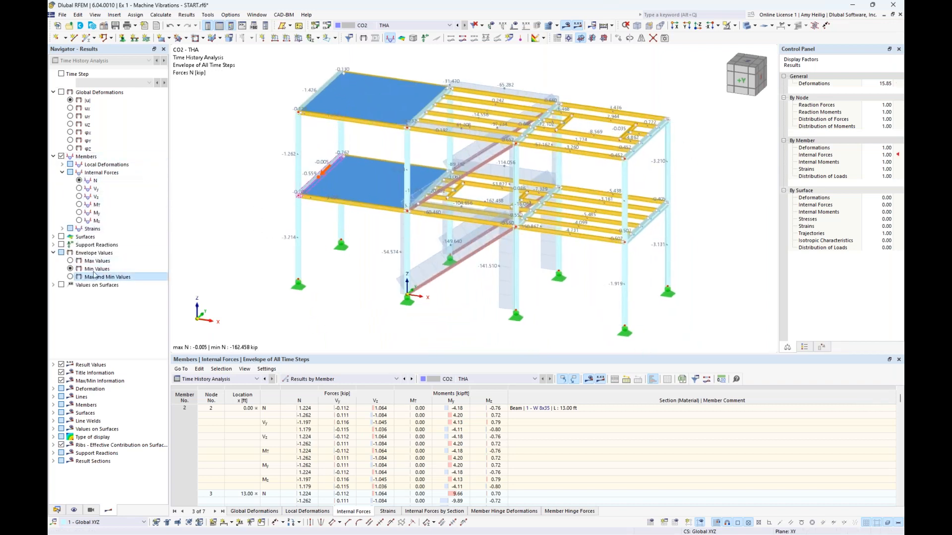
- Show the model in transparent solid rendering and hide the member results
{"action": "left_click", "coordinate": [746, 25]}
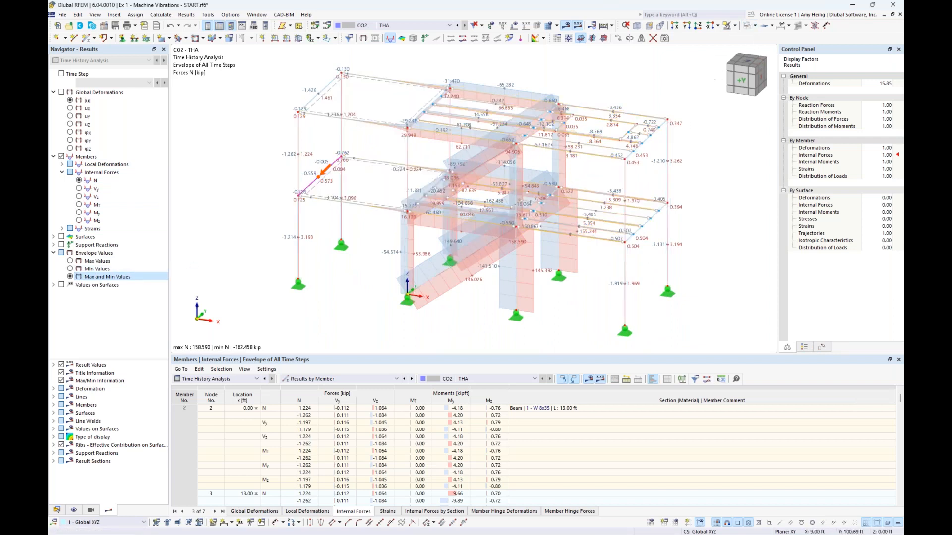
{"action": "left_click", "coordinate": [756, 26]}
{"action": "left_click", "coordinate": [768, 47]}
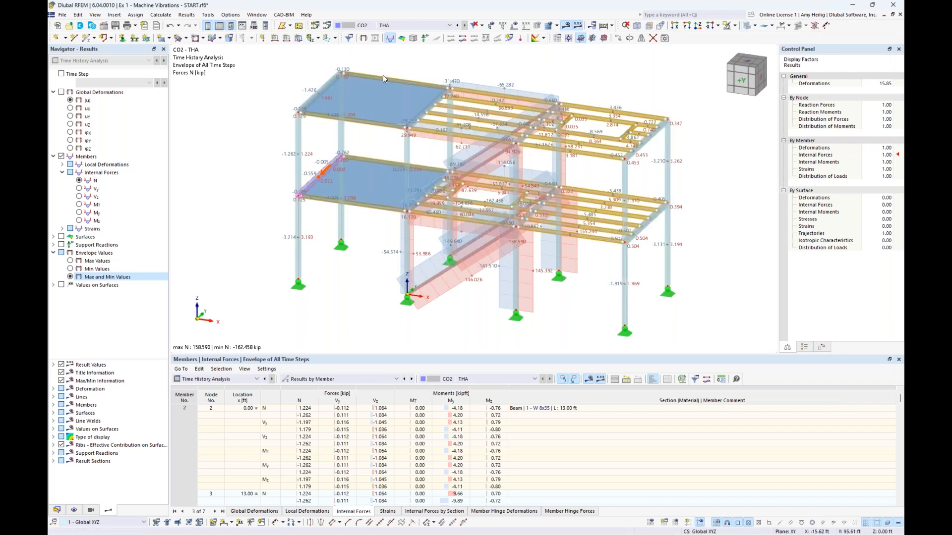
{"action": "left_click", "coordinate": [53, 157]}
{"action": "left_click", "coordinate": [61, 157]}
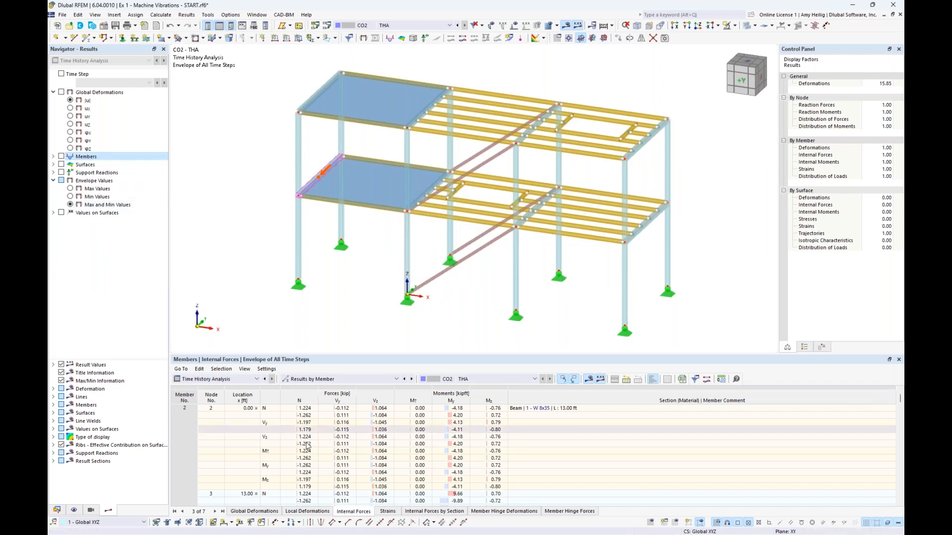
- Start a new calculation diagram from the model data and set its analysis type to Time History Analysis
{"action": "left_click", "coordinate": [57, 510]}
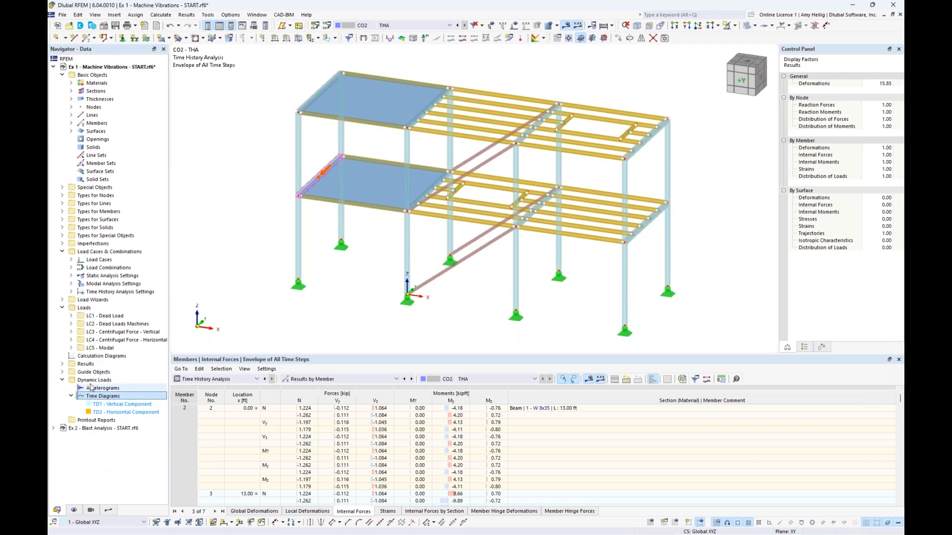
{"action": "left_click", "coordinate": [61, 309]}
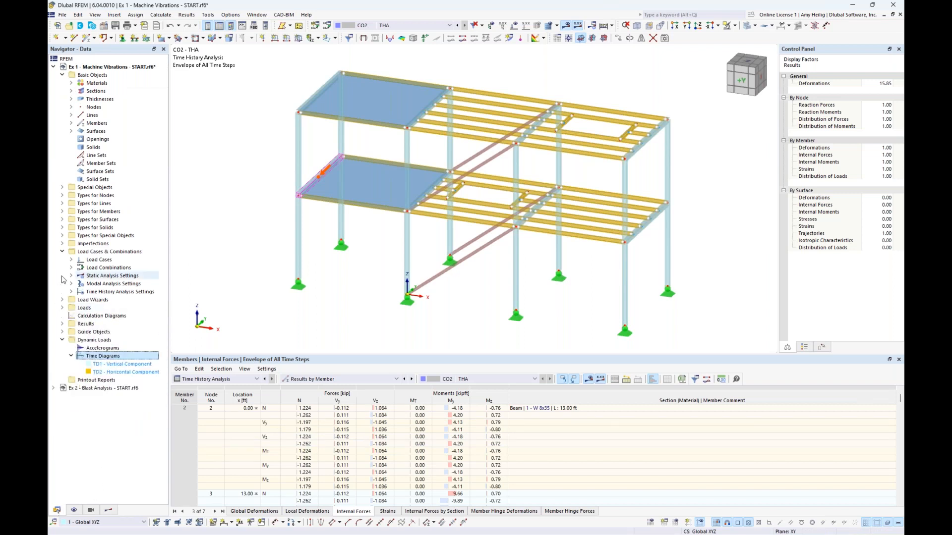
{"action": "left_click", "coordinate": [62, 252]}
{"action": "left_click", "coordinate": [107, 277]}
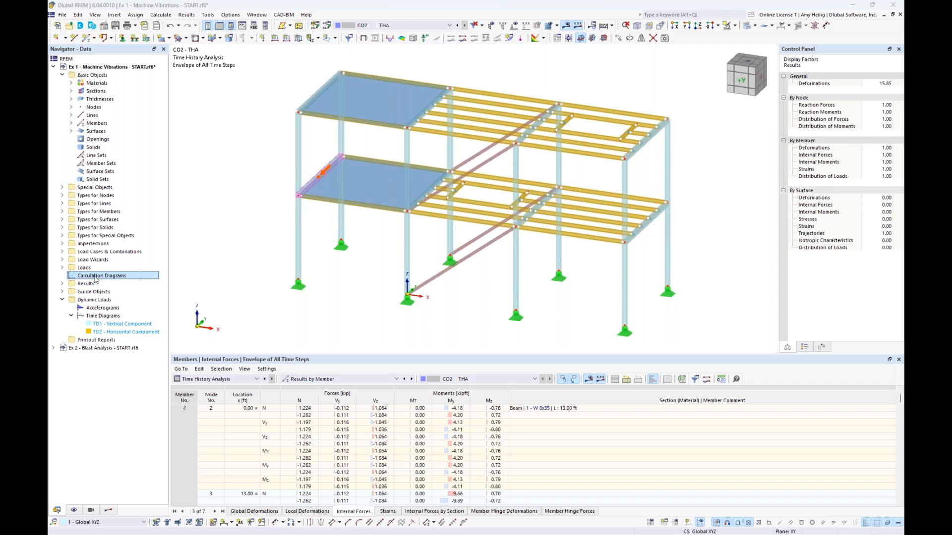
{"action": "double_click", "coordinate": [95, 279]}
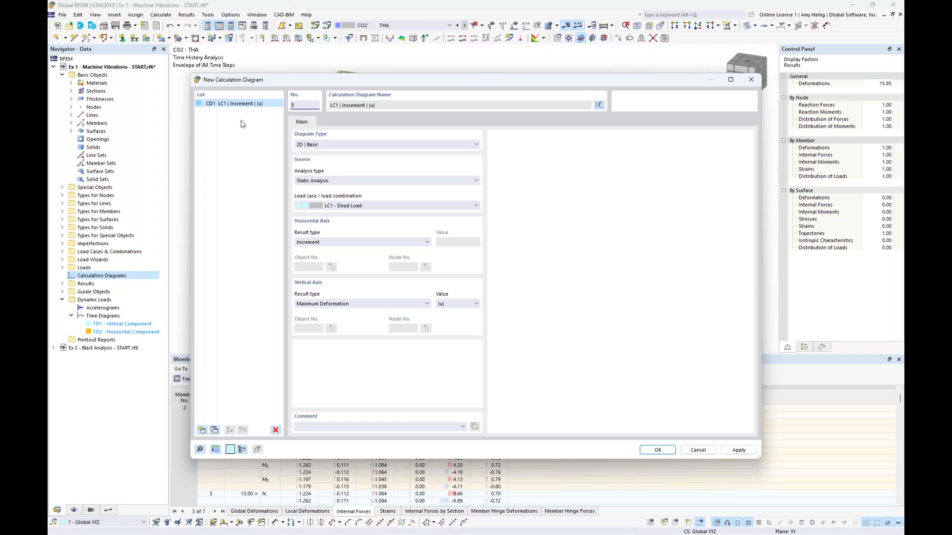
{"action": "left_click", "coordinate": [327, 181]}
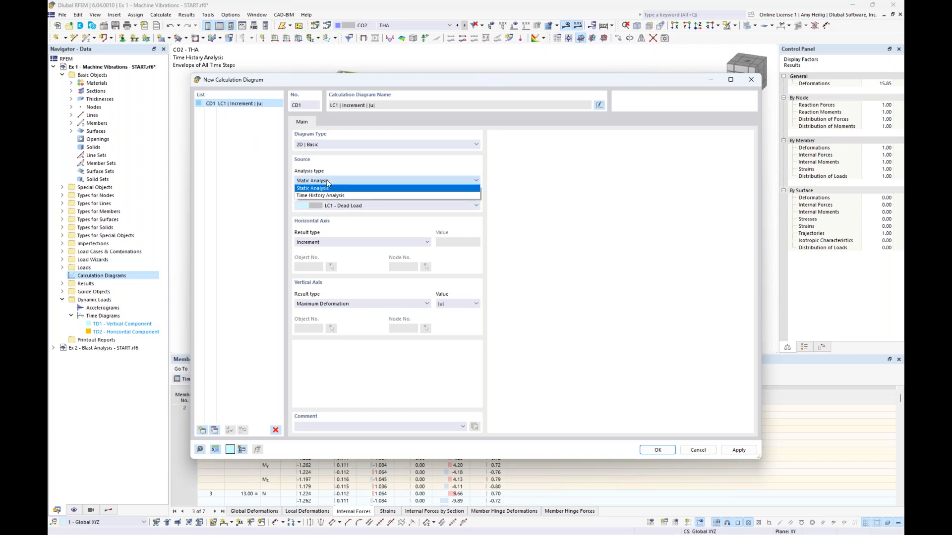
{"action": "left_click", "coordinate": [327, 196]}
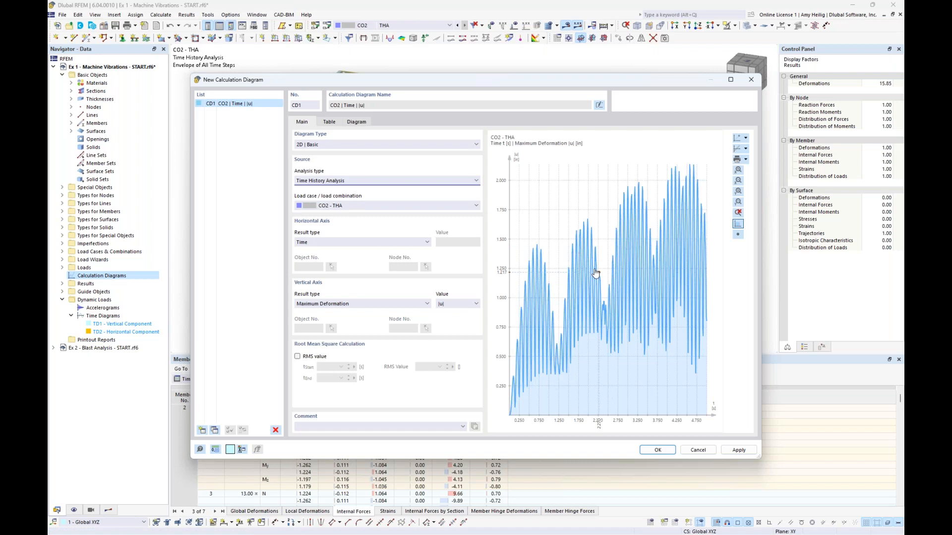
- Plot Nodes - Global Deformations uX on the vertical axis for node 45 on the upper level's floor beams
{"action": "left_click", "coordinate": [419, 304]}
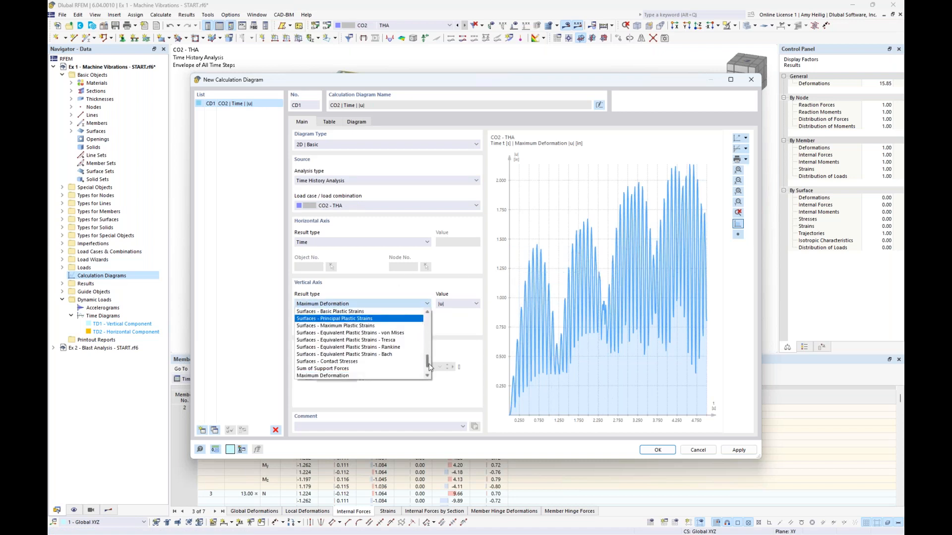
{"action": "scroll", "coordinate": [430, 367], "scroll_direction": "up", "scroll_amount": 12}
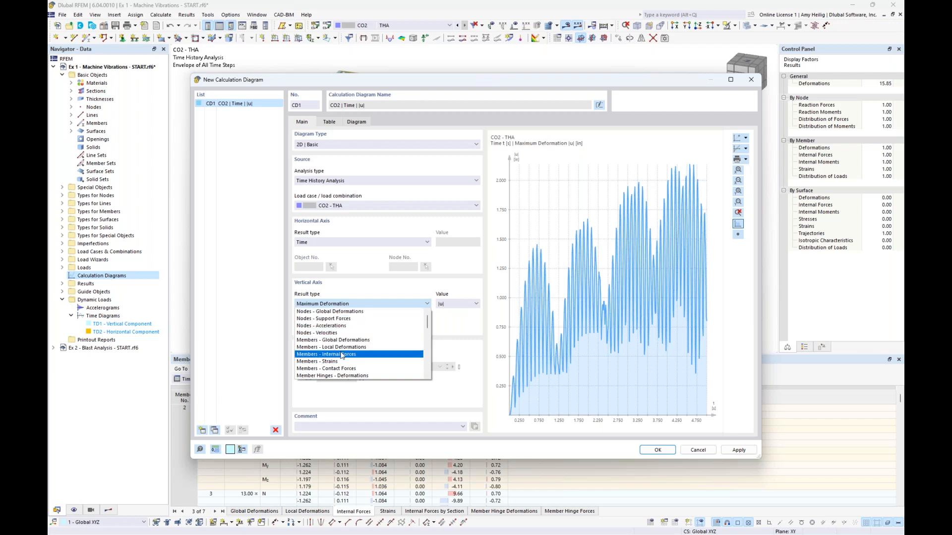
{"action": "left_click", "coordinate": [355, 312]}
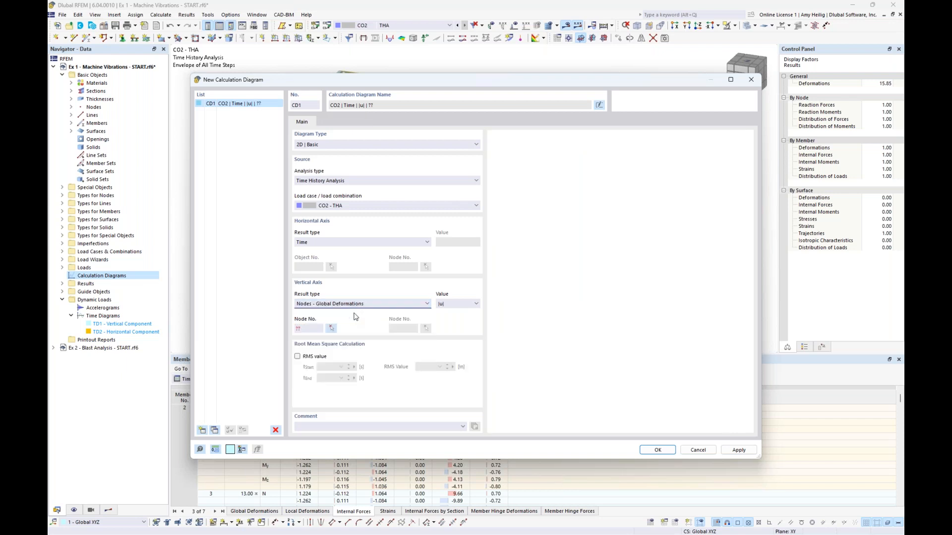
{"action": "left_click", "coordinate": [331, 328]}
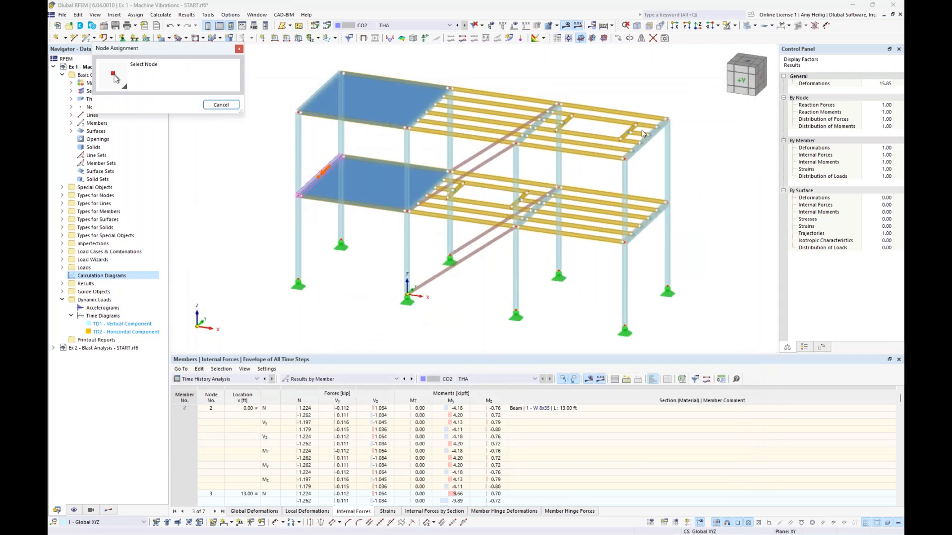
{"action": "scroll", "coordinate": [642, 130], "scroll_direction": "up", "scroll_amount": 3}
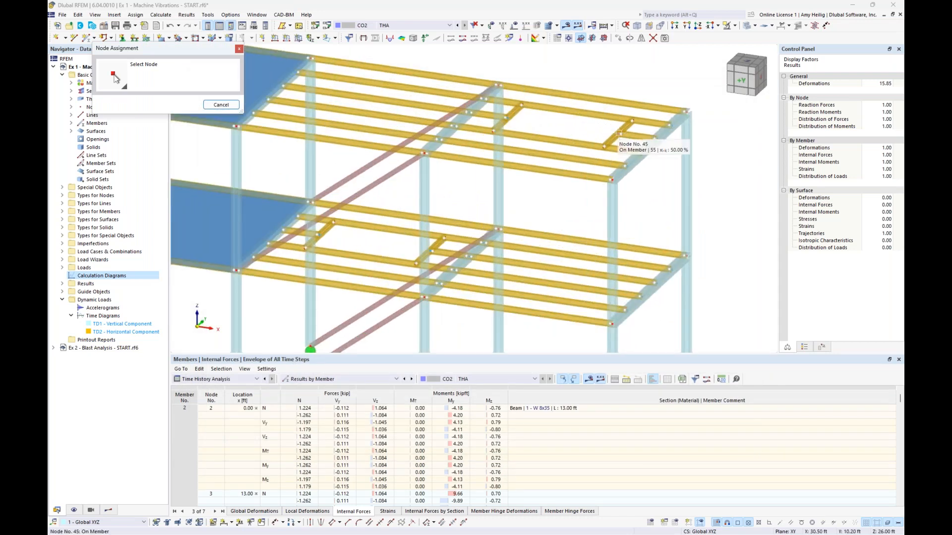
{"action": "left_click", "coordinate": [618, 132]}
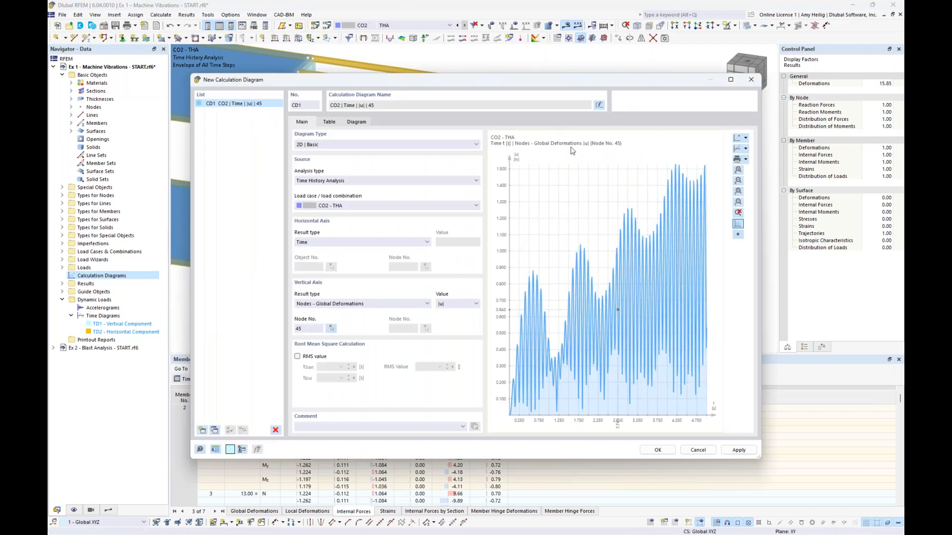
{"action": "left_click", "coordinate": [478, 306]}
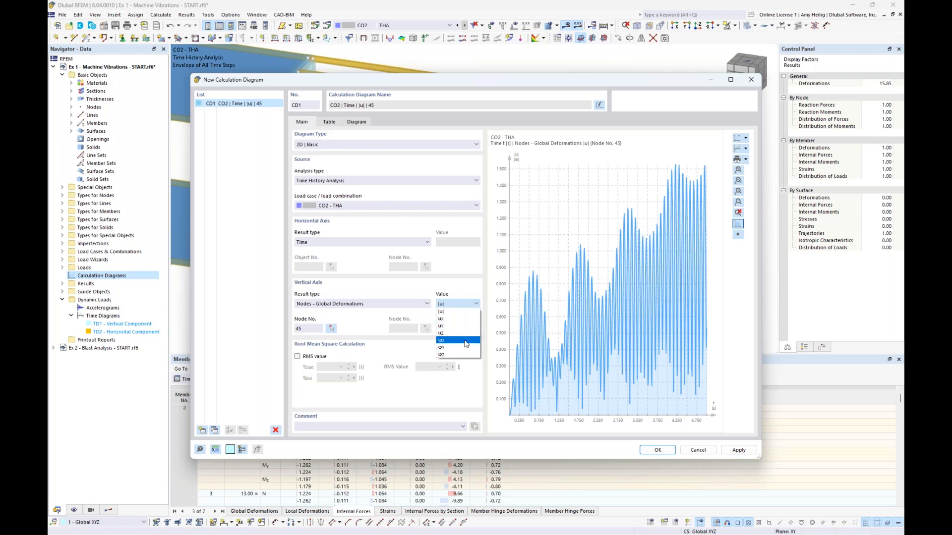
{"action": "left_click", "coordinate": [460, 320]}
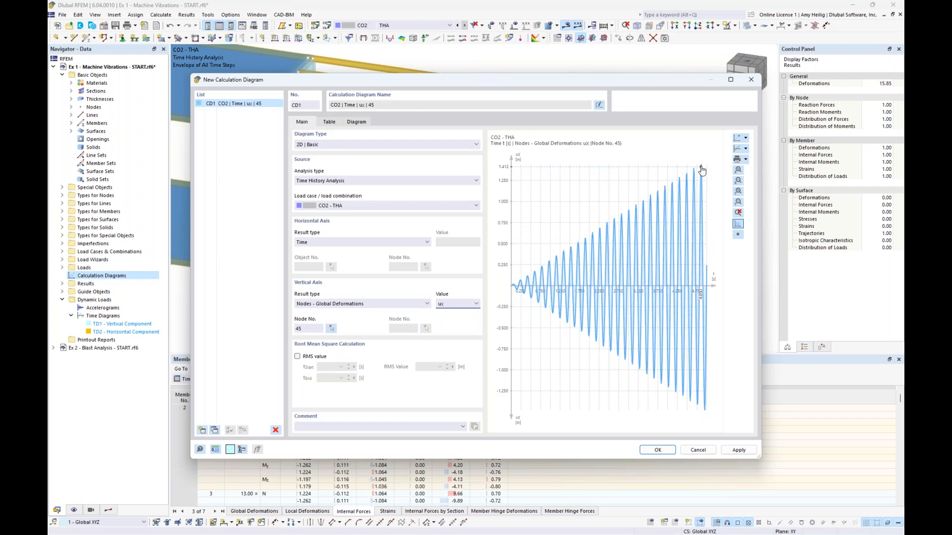
- Change the diagram's vertical axis to Nodes - Accelerations in the X direction for the same node
{"action": "left_click", "coordinate": [392, 304]}
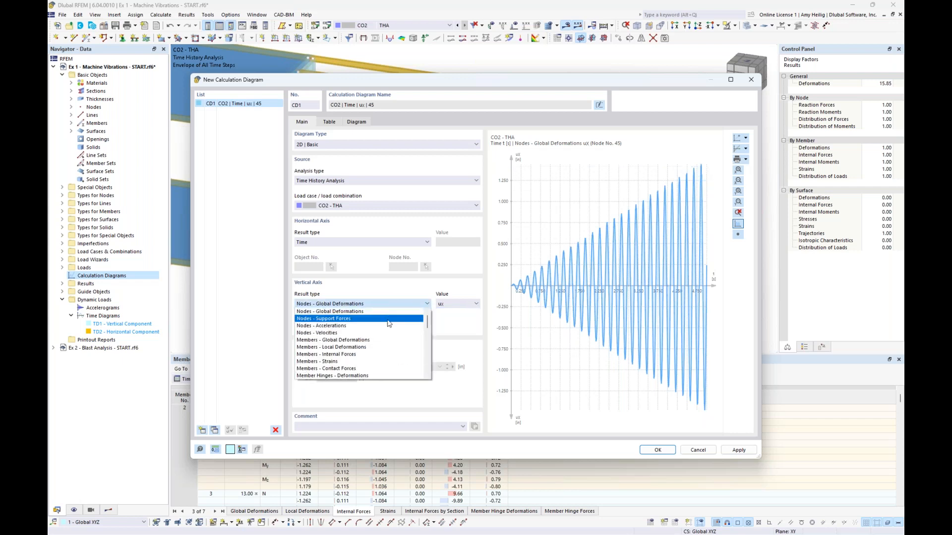
{"action": "left_click", "coordinate": [388, 326]}
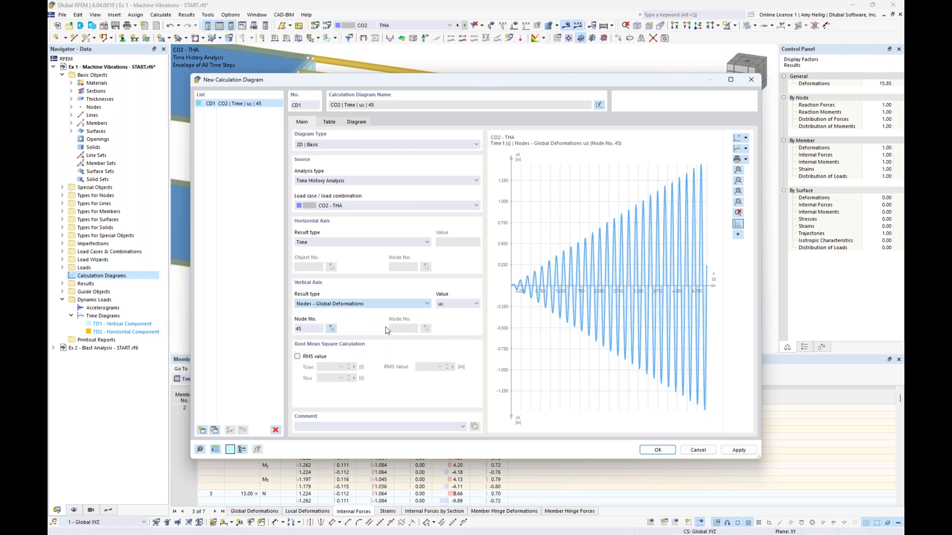
{"action": "left_click", "coordinate": [476, 303]}
{"action": "left_click", "coordinate": [467, 318]}
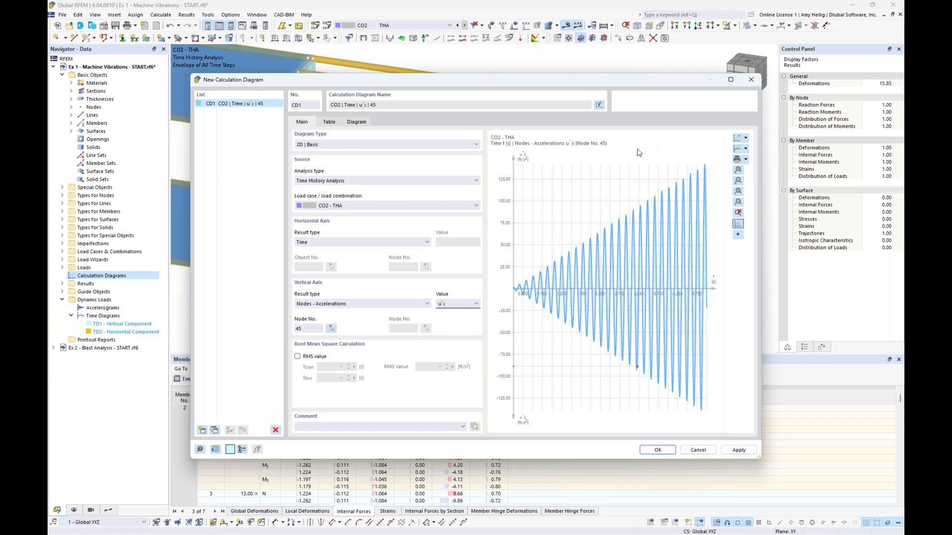
- Save the calculation diagram of node 45's X accelerations
{"action": "left_click", "coordinate": [658, 452]}
{"action": "scroll", "coordinate": [558, 258], "scroll_direction": "down", "scroll_amount": 3}
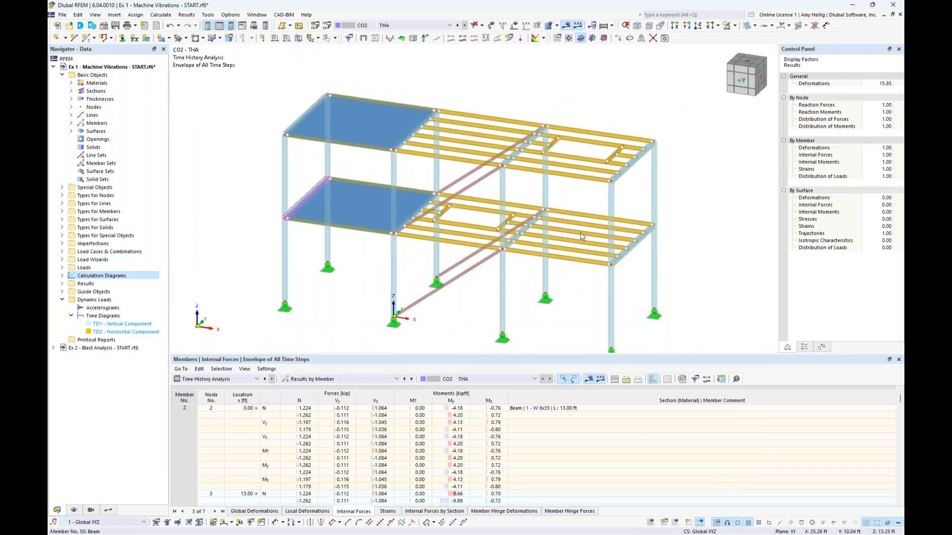
- Set the damping of CO2's Linear Modal time history settings to Lehr's damping | Constant with D 0.02, discarding the existing results
{"action": "left_click", "coordinate": [326, 25]}
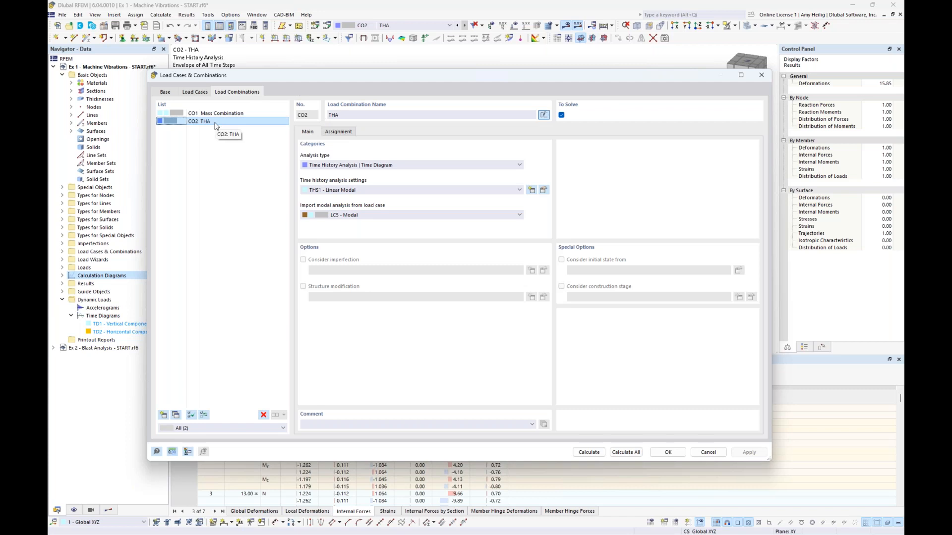
{"action": "left_click", "coordinate": [543, 191]}
{"action": "left_click", "coordinate": [383, 150]}
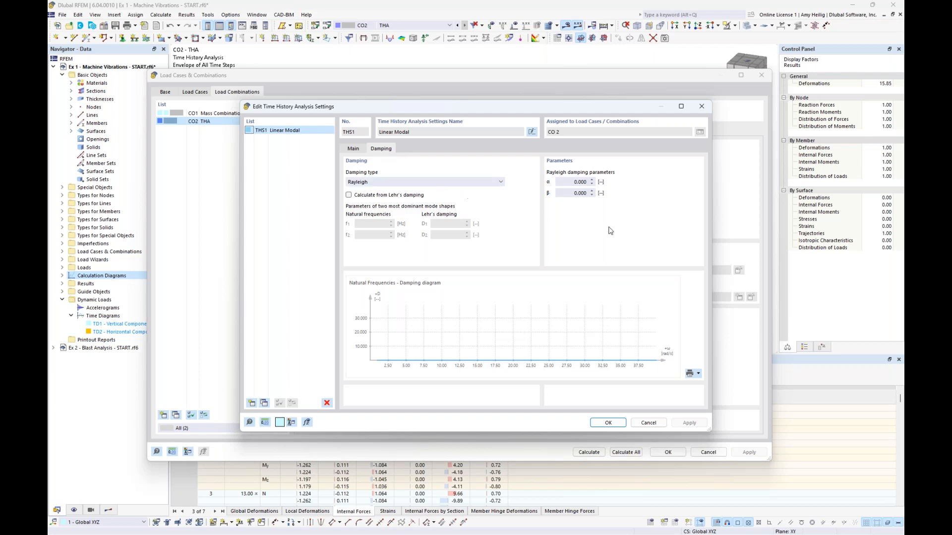
{"action": "left_click", "coordinate": [487, 186]}
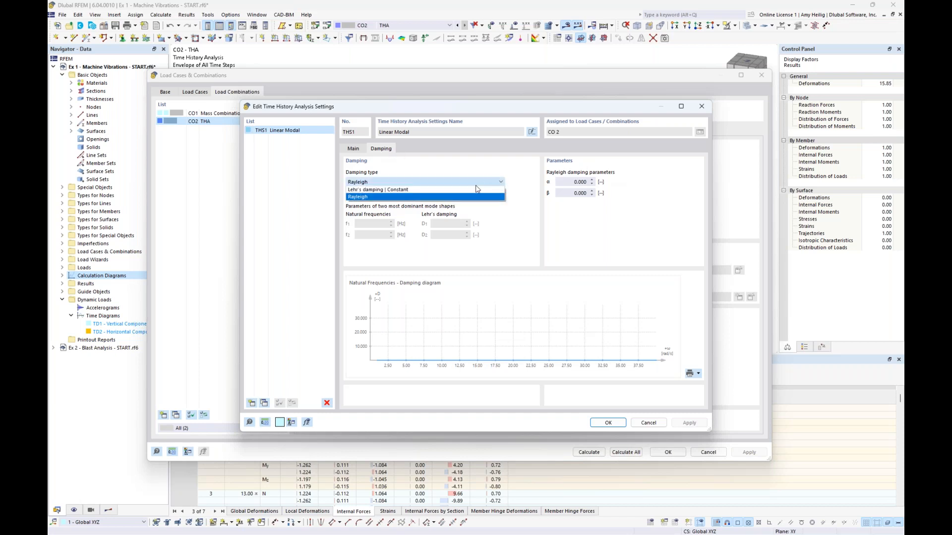
{"action": "left_click", "coordinate": [471, 191]}
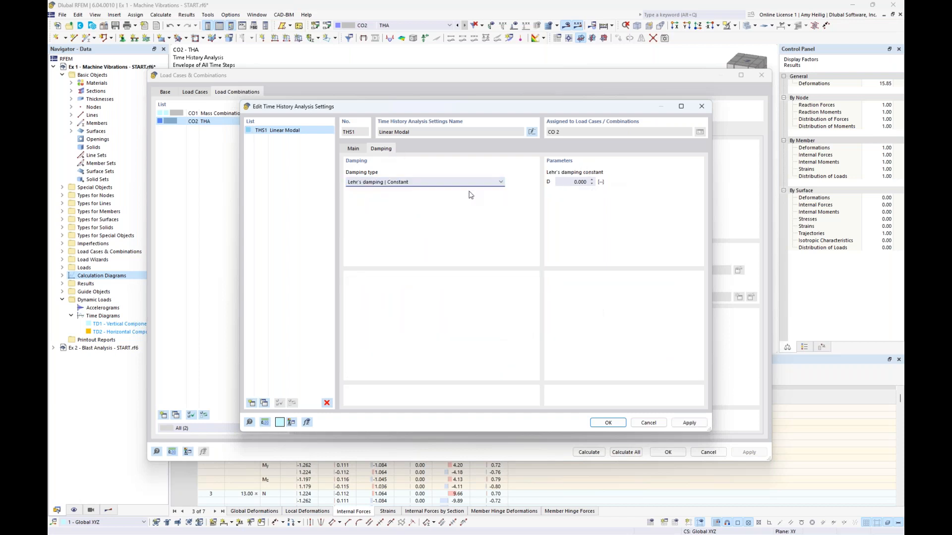
{"action": "double_click", "coordinate": [577, 182]}
{"action": "type", "text": "0.02"}
{"action": "left_click", "coordinate": [608, 423]}
{"action": "left_click", "coordinate": [512, 310]}
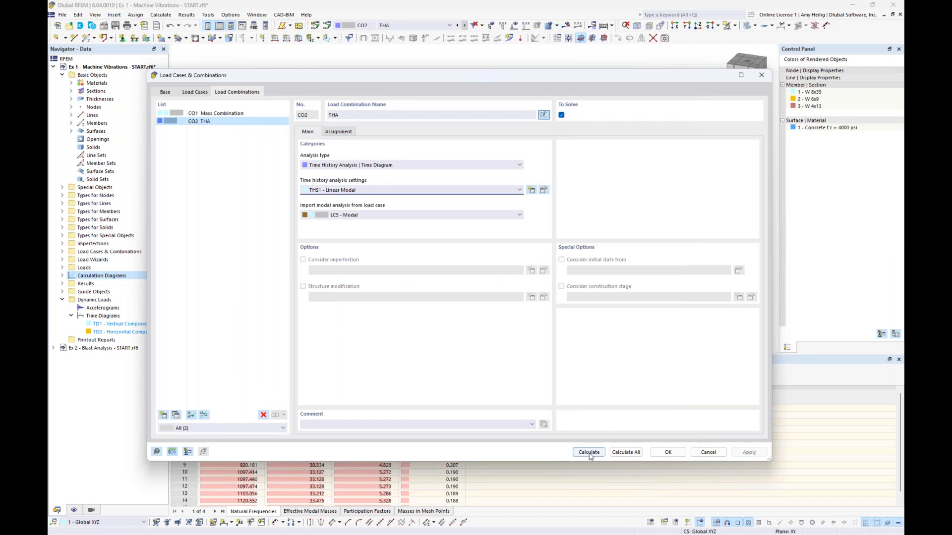
- Recalculate load combination CO2 THA and review its acceleration-time diagram for node 45 again
{"action": "left_click", "coordinate": [590, 455]}
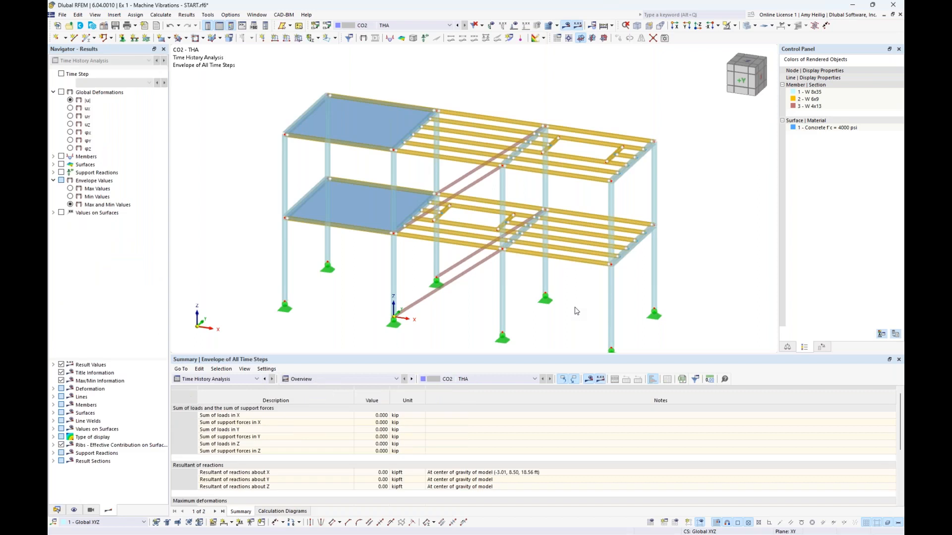
{"action": "left_click", "coordinate": [58, 510]}
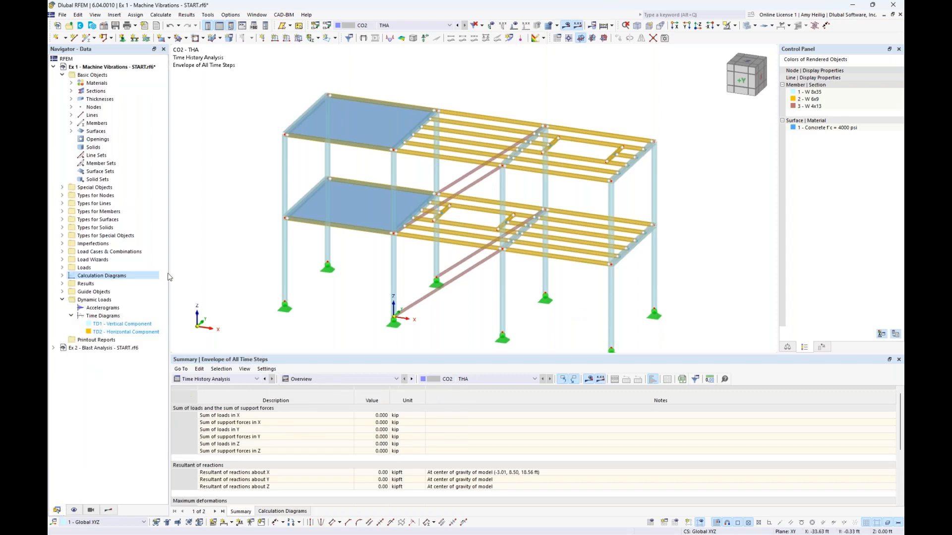
{"action": "left_click", "coordinate": [62, 276]}
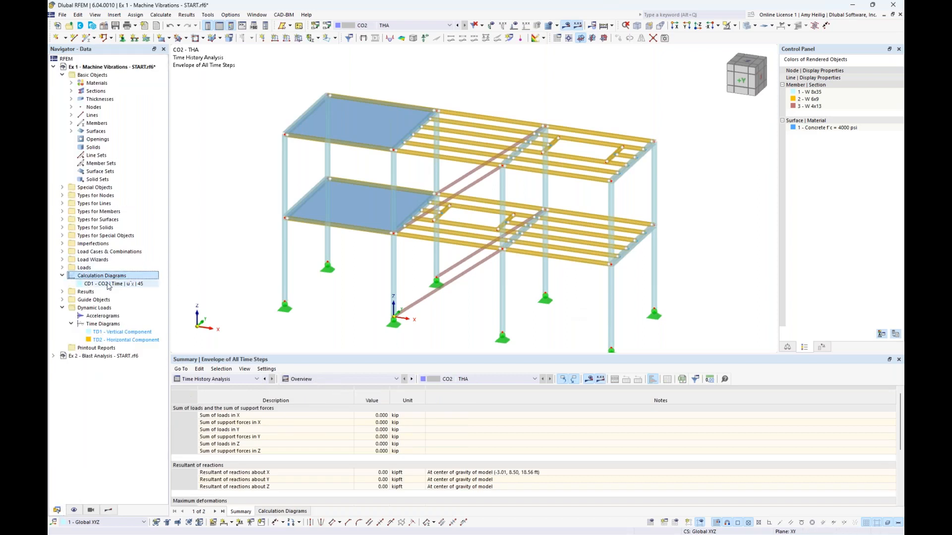
{"action": "double_click", "coordinate": [108, 284]}
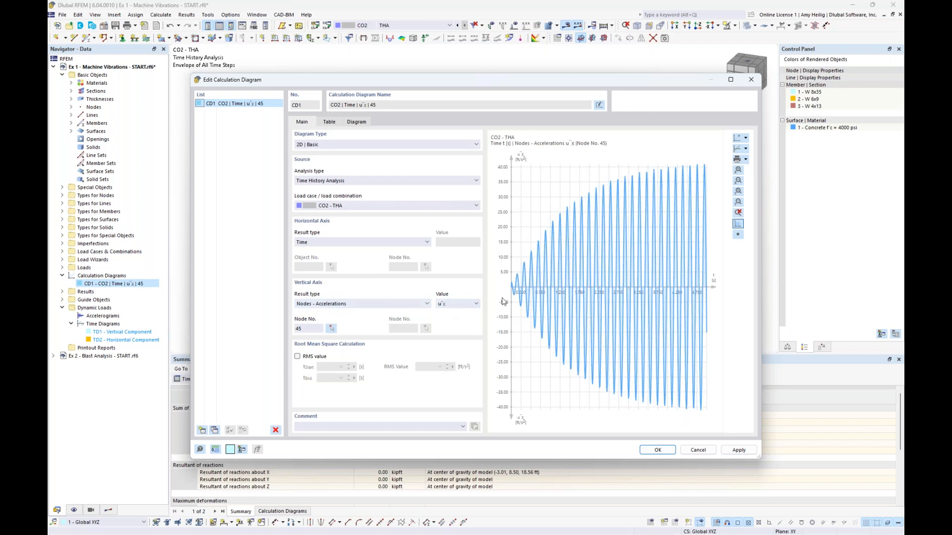
{"action": "mouse_move", "coordinate": [591, 199]}
{"action": "left_click", "coordinate": [667, 453]}
- Highlight the members of sections W 8x35, W 6x9 and W 4x13 in the model one after another
{"action": "middle_click_drag", "start_coordinate": [529, 283], "coordinate": [532, 237], "text": "ctrl"}
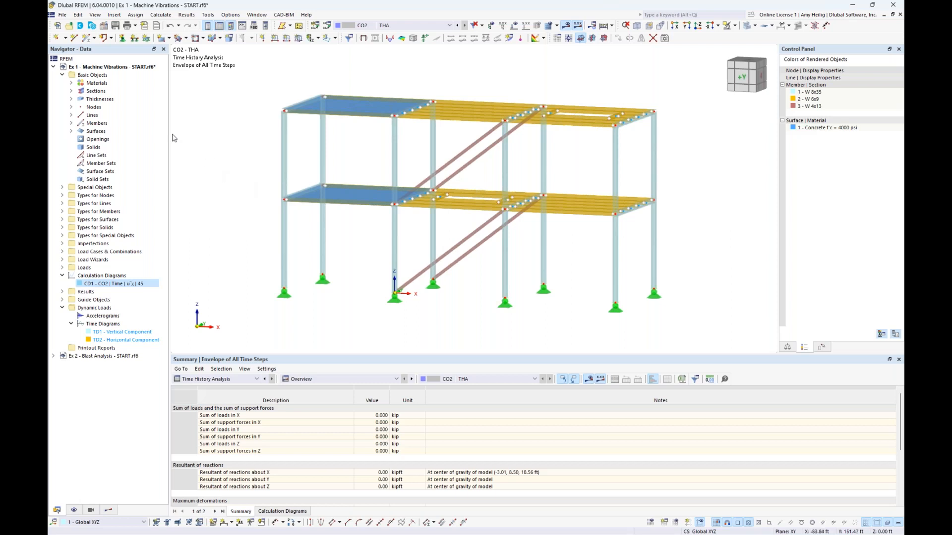
{"action": "left_click", "coordinate": [71, 91]}
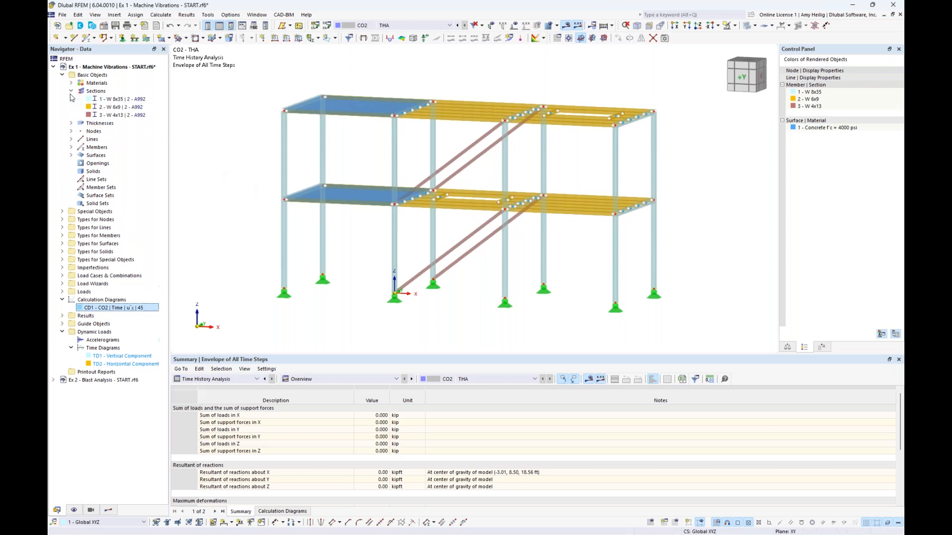
{"action": "left_click", "coordinate": [105, 99]}
{"action": "left_click", "coordinate": [107, 107]}
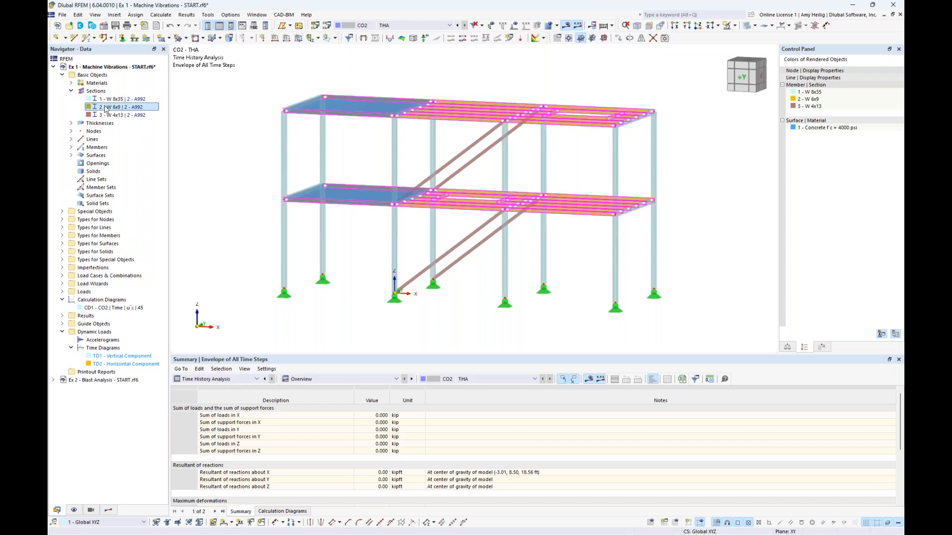
{"action": "left_click", "coordinate": [107, 116]}
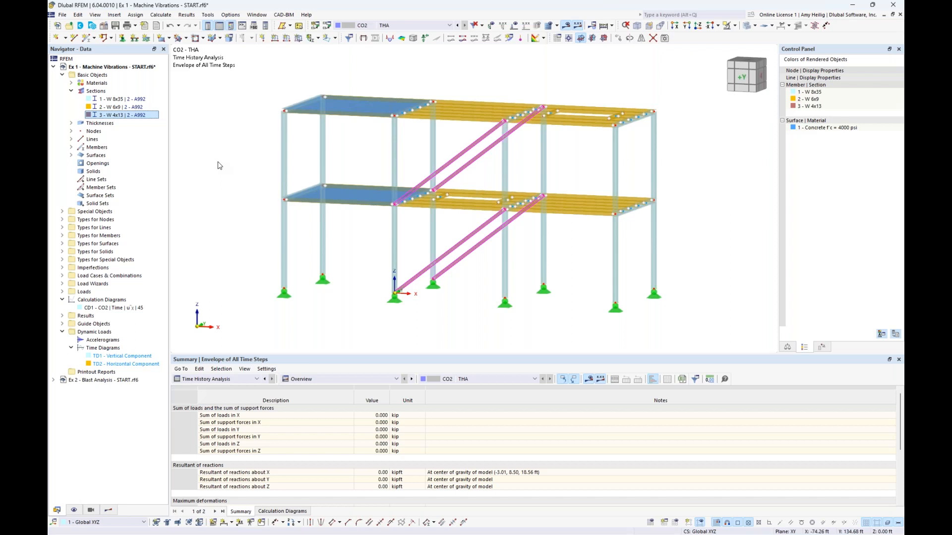
- Create a structure modification named Double Stiffness that modifies the stiffness of sections
{"action": "left_click", "coordinate": [61, 213]}
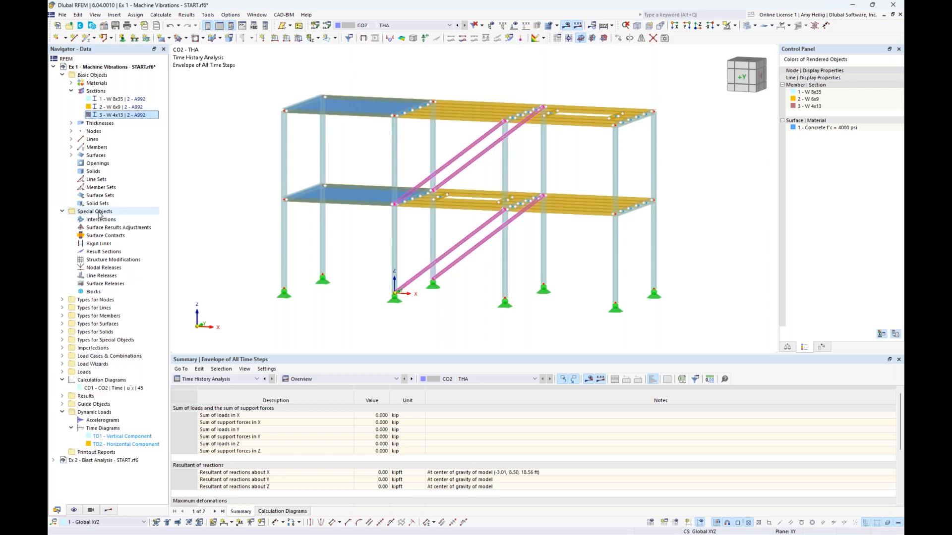
{"action": "double_click", "coordinate": [110, 263]}
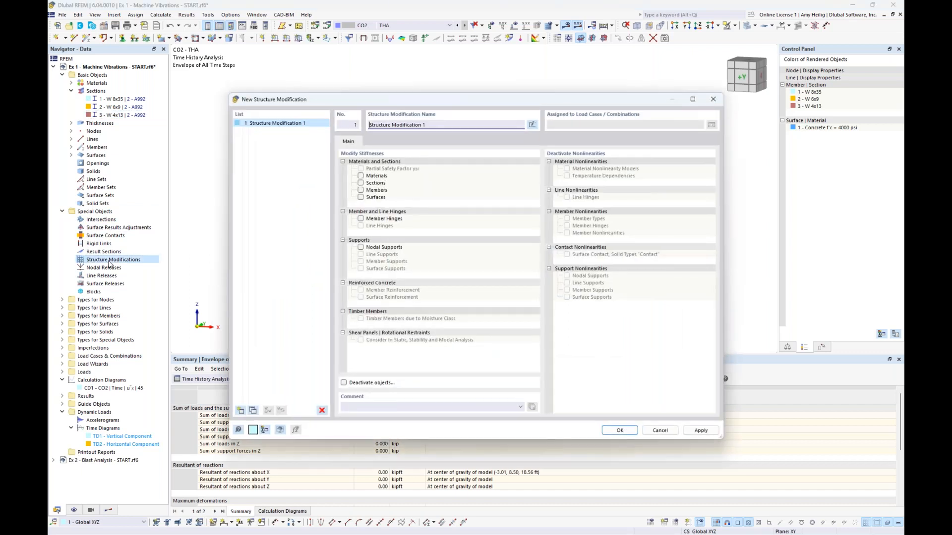
{"action": "left_click", "coordinate": [361, 183]}
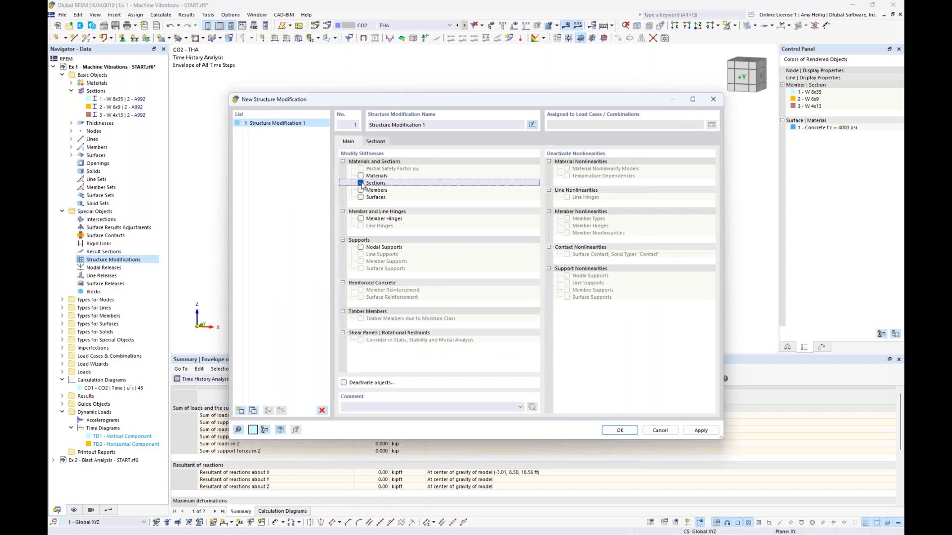
{"action": "left_click", "coordinate": [375, 142]}
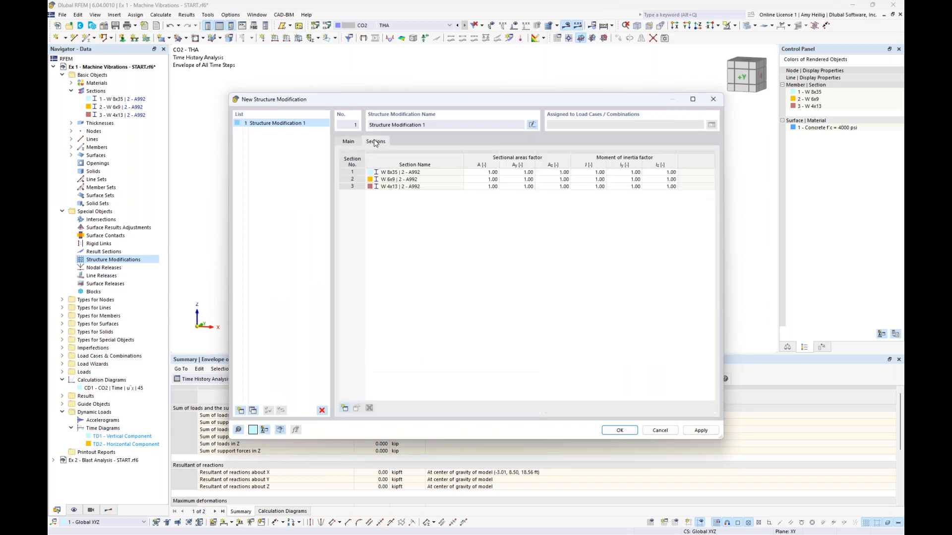
{"action": "left_click", "coordinate": [392, 189]}
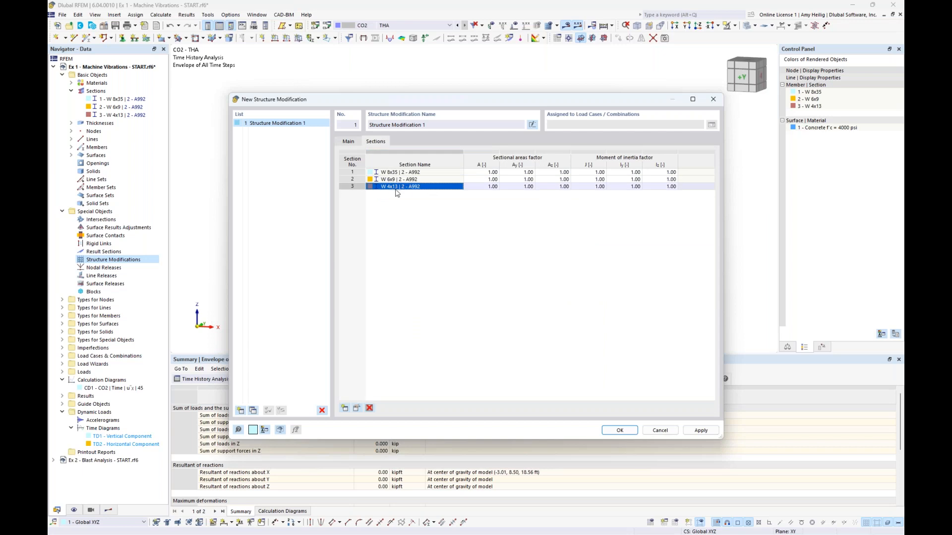
{"action": "left_click_drag", "start_coordinate": [453, 101], "coordinate": [472, 119]}
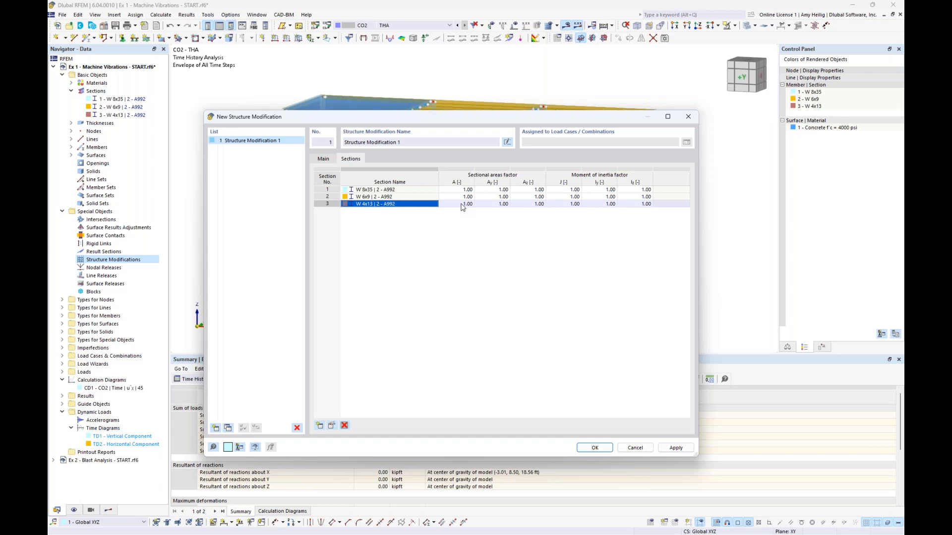
{"action": "left_click", "coordinate": [462, 204]}
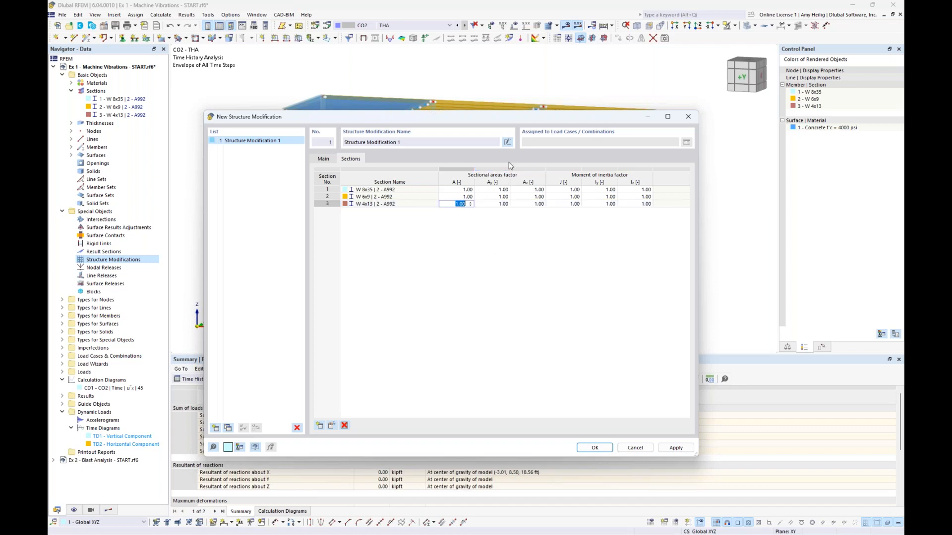
{"action": "left_click", "coordinate": [506, 142]}
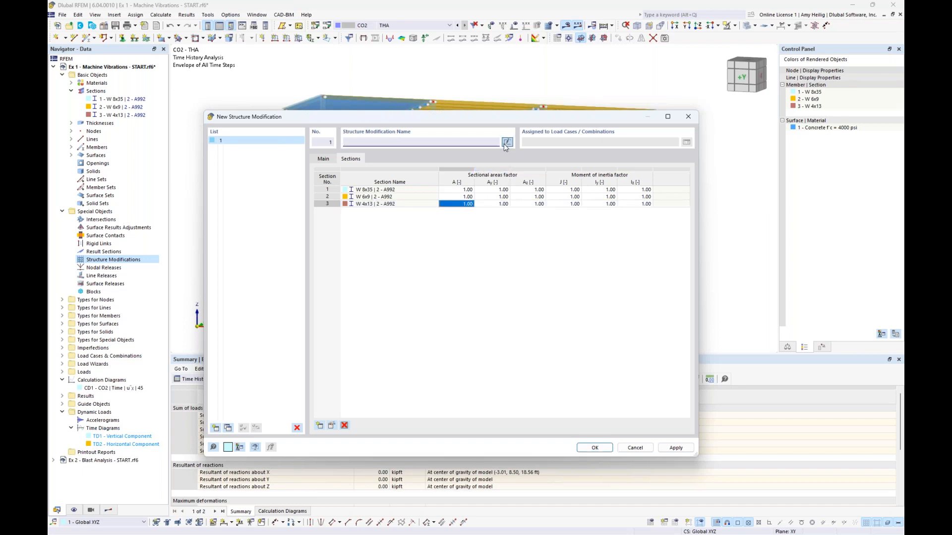
{"action": "type", "text": "Double ST"}
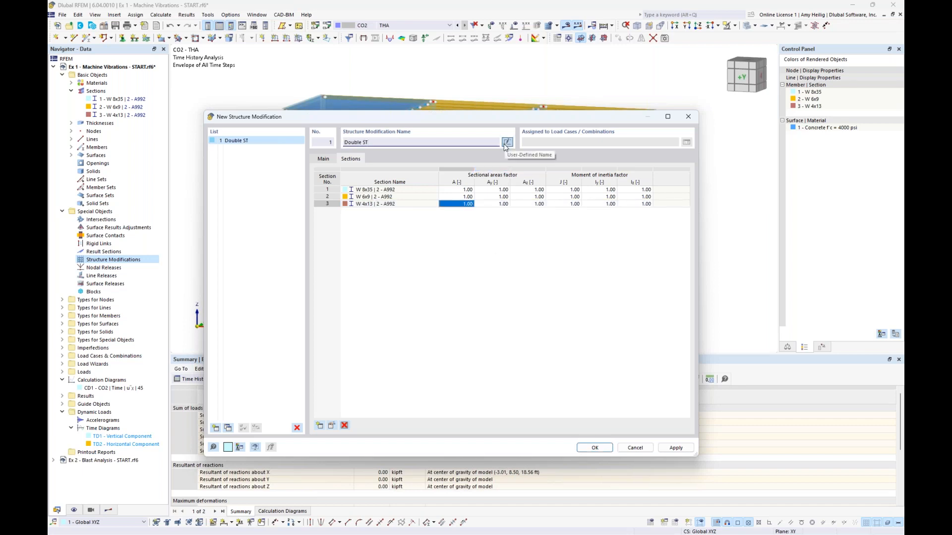
{"action": "type", "text": "iffness"}
- Set all three sectional area factors of the W 4x13 bracing section to 2.0 in the Double Stiffness modification
{"action": "left_click", "coordinate": [454, 205]}
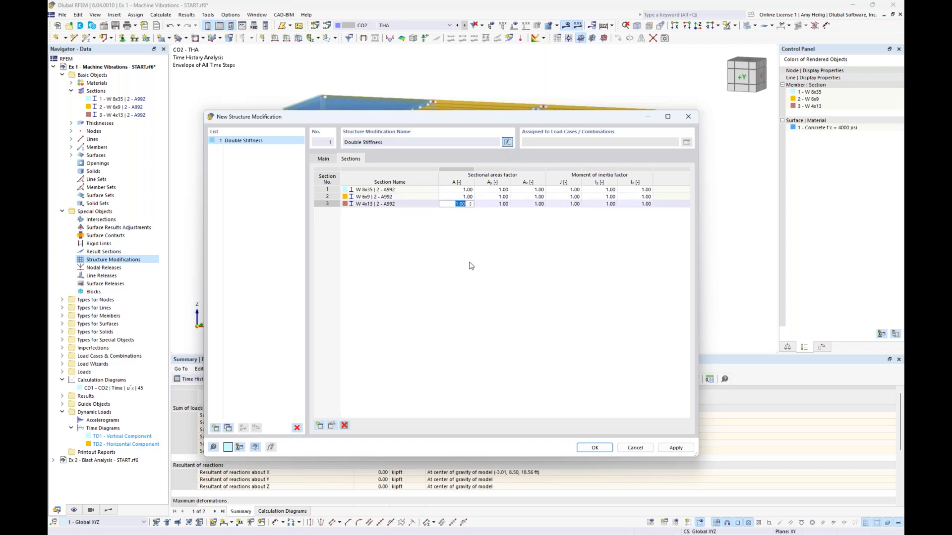
{"action": "type", "text": "2.0"}
{"action": "key", "text": "Tab"}
{"action": "type", "text": "2.0"}
{"action": "key", "text": "Tab"}
{"action": "type", "text": "2.0"}
{"action": "key", "text": "Tab"}
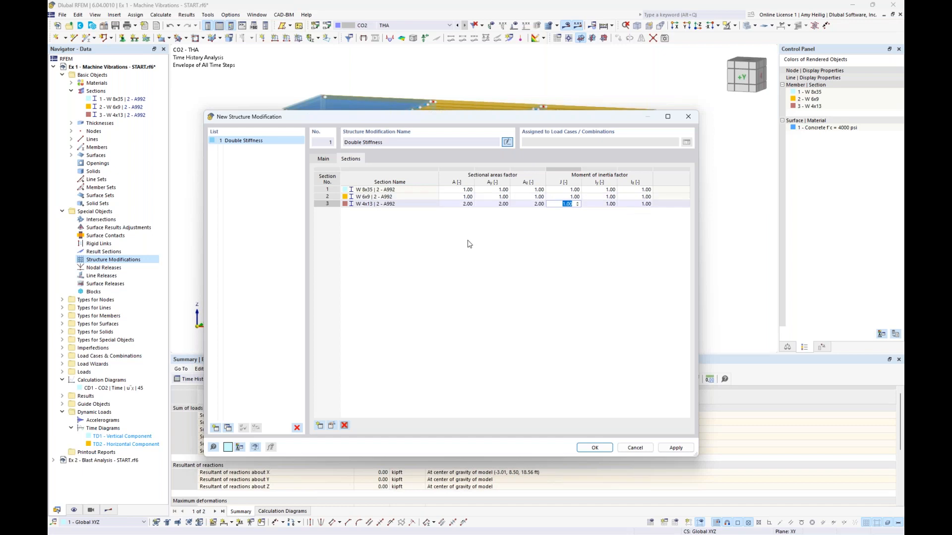
- Duplicate the Double Stiffness structure modification and rename the copy Half Stiffness
{"action": "left_click", "coordinate": [229, 429]}
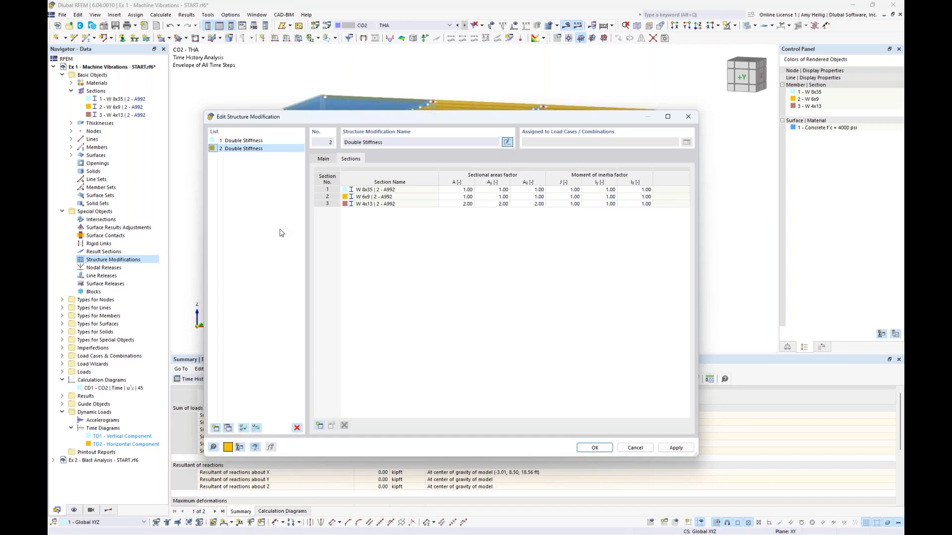
{"action": "double_click", "coordinate": [353, 142]}
{"action": "type", "text": "Half"}
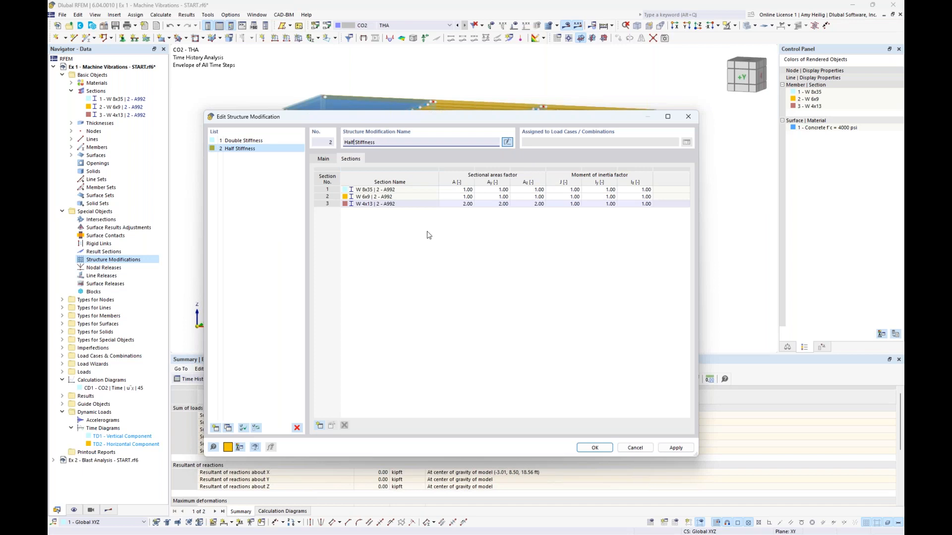
- Set the W 4x13 section's three sectional area factors to 0.5 in the Half Stiffness modification and save both modifications
{"action": "left_click", "coordinate": [460, 205]}
{"action": "type", "text": "0.5"}
{"action": "key", "text": "Tab"}
{"action": "type", "text": "0.5"}
{"action": "key", "text": "Tab"}
{"action": "type", "text": "0.5"}
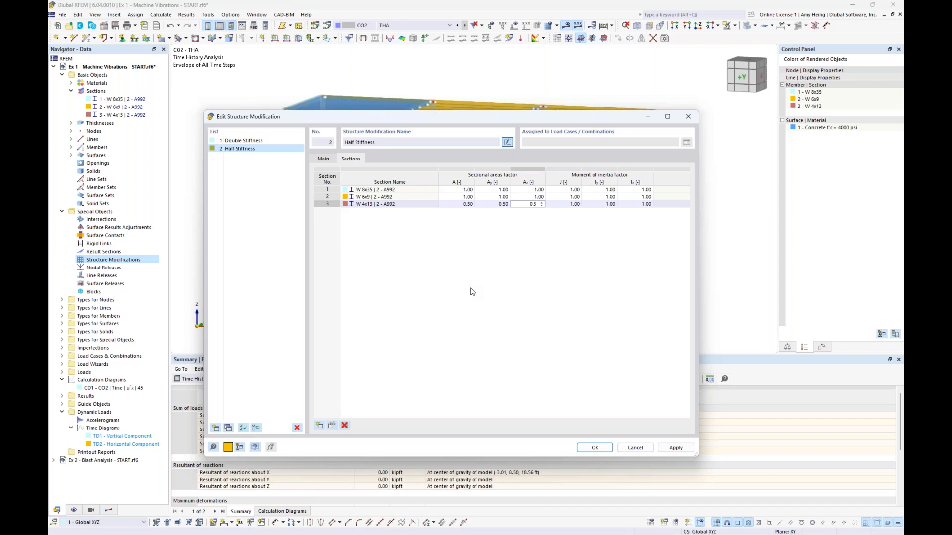
{"action": "left_click", "coordinate": [495, 197]}
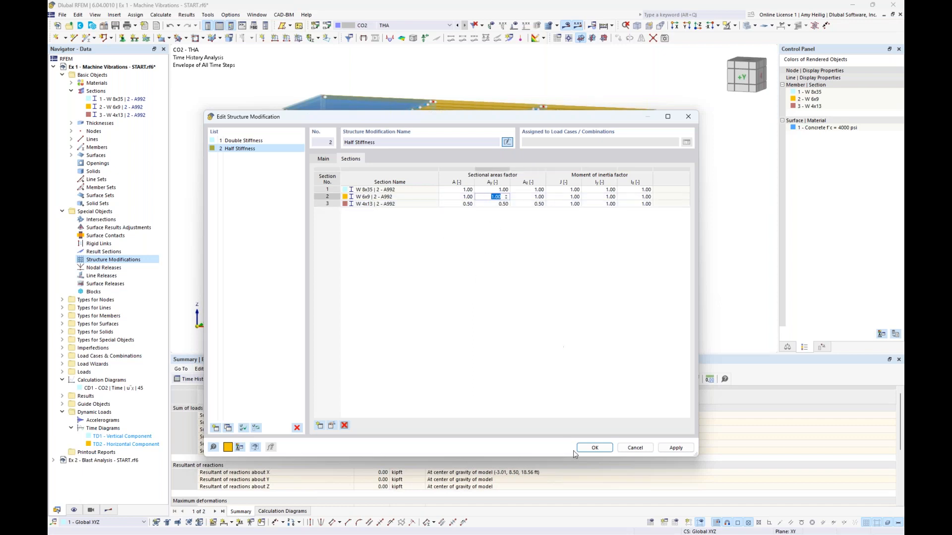
{"action": "left_click", "coordinate": [594, 448]}
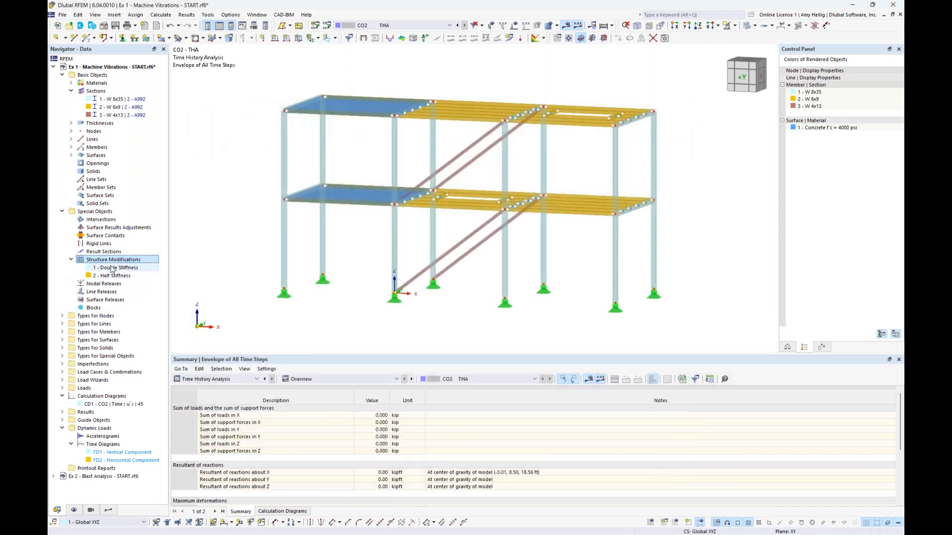
- Duplicate the modal analysis load case LC5 and name the copy Modal - Double
{"action": "left_click", "coordinate": [328, 26]}
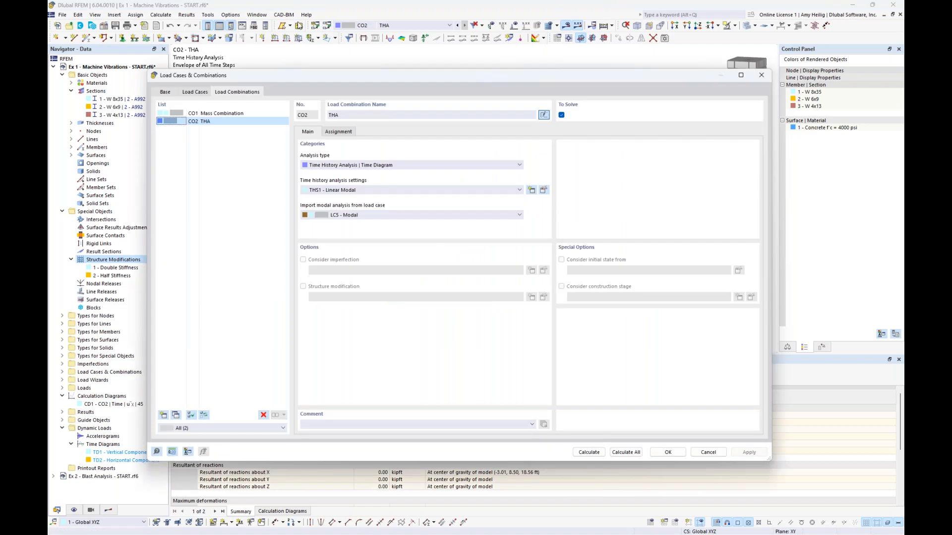
{"action": "left_click", "coordinate": [194, 92]}
{"action": "left_click", "coordinate": [210, 148]}
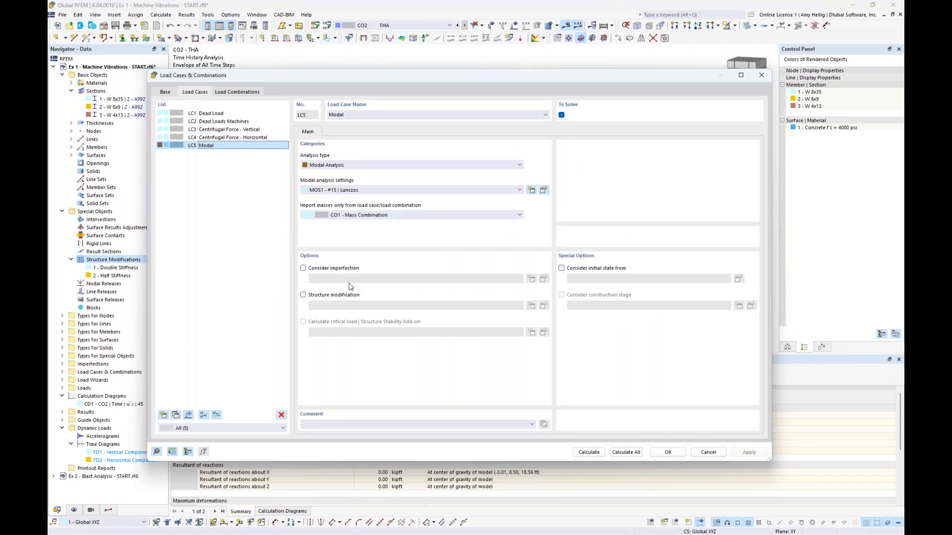
{"action": "left_click", "coordinate": [175, 417]}
{"action": "left_click", "coordinate": [398, 116]}
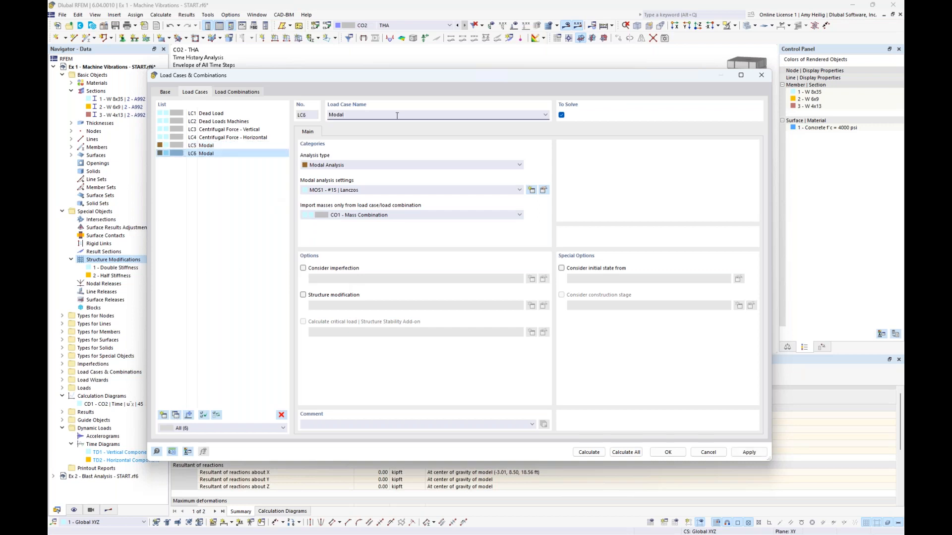
{"action": "type", "text": "- Double"}
- Assign the Double Stiffness structure modification to load case Modal - Double and move the dialog clear of the model
{"action": "left_click", "coordinate": [303, 296]}
{"action": "left_click", "coordinate": [303, 296]}
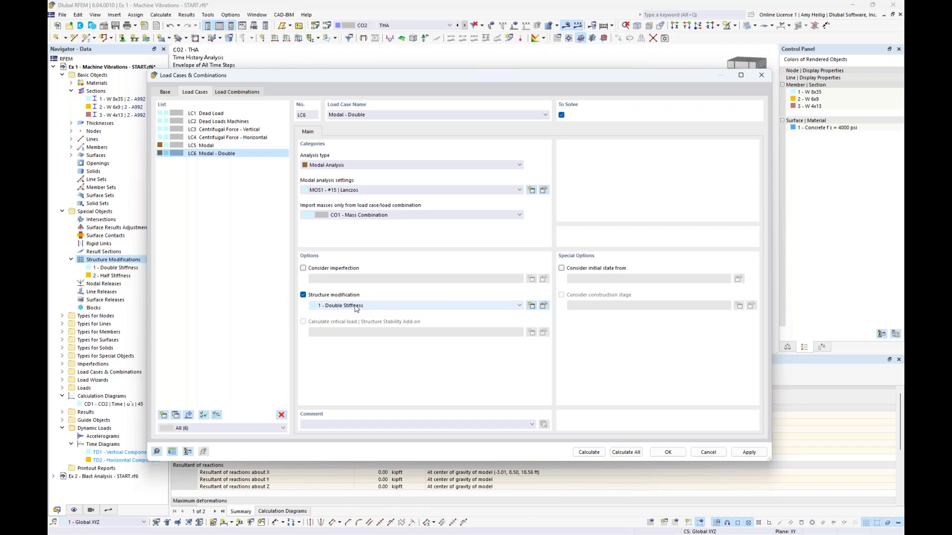
{"action": "left_click_drag", "start_coordinate": [454, 78], "coordinate": [441, 303]}
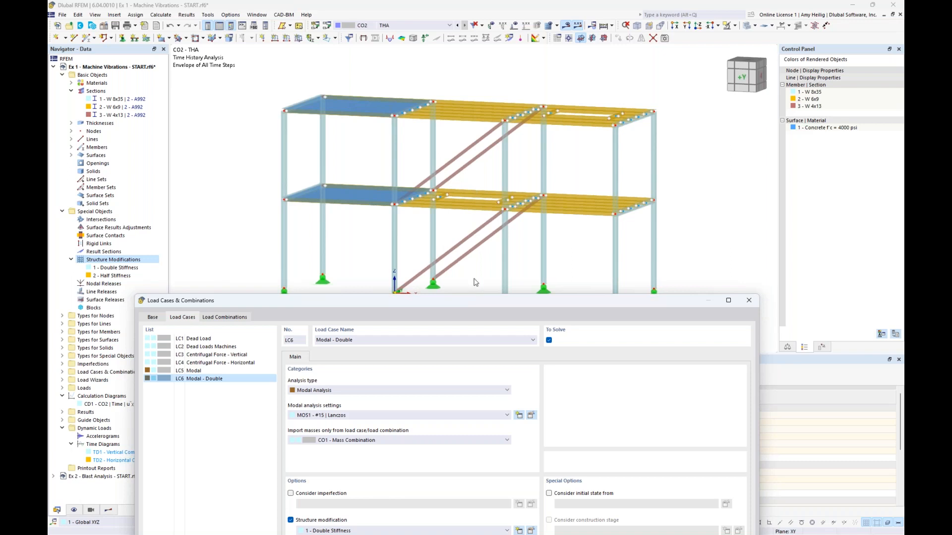
- Duplicate load case Modal - Double, name the copy Modal - Half and assign it the Half Stiffness structure modification
{"action": "left_click_drag", "start_coordinate": [473, 301], "coordinate": [507, 74]}
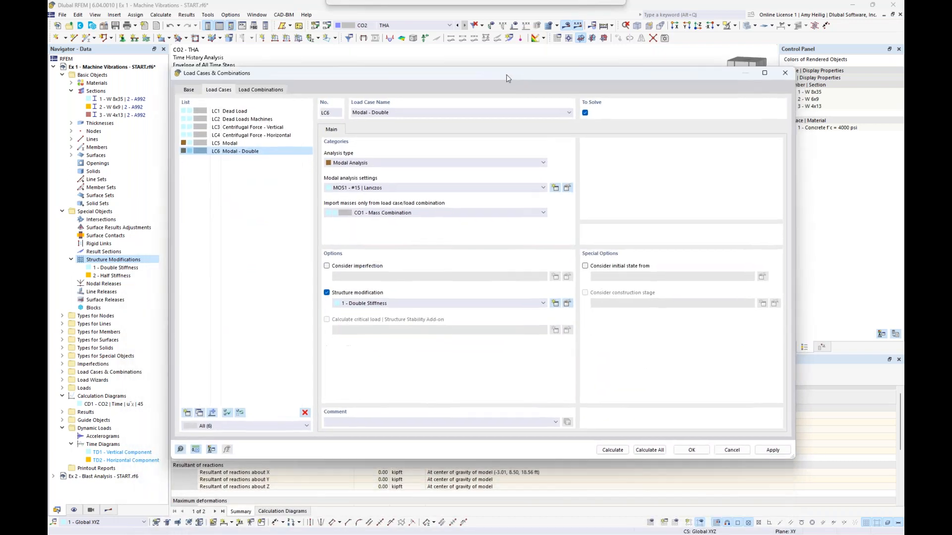
{"action": "left_click", "coordinate": [199, 413]}
{"action": "double_click", "coordinate": [381, 113]}
{"action": "type", "text": "Half"}
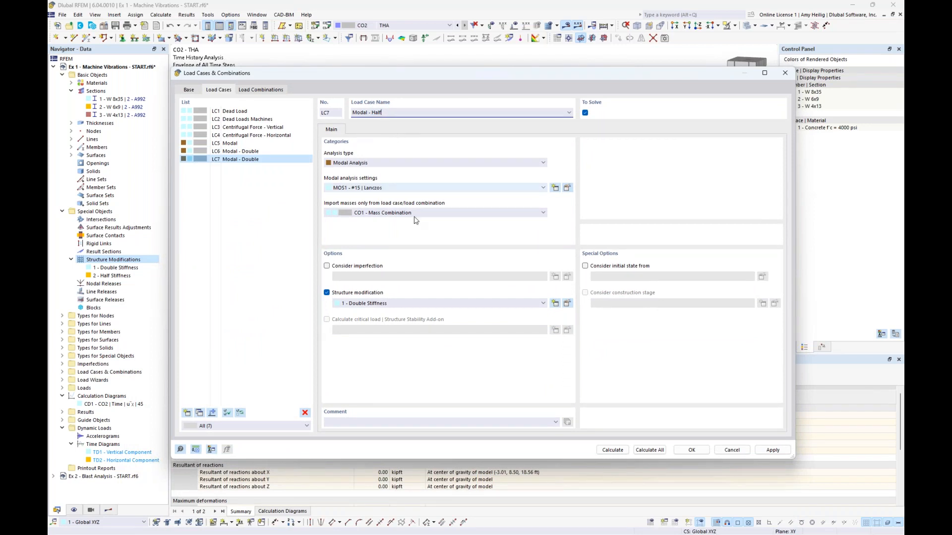
{"action": "left_click", "coordinate": [390, 304]}
{"action": "left_click", "coordinate": [385, 318]}
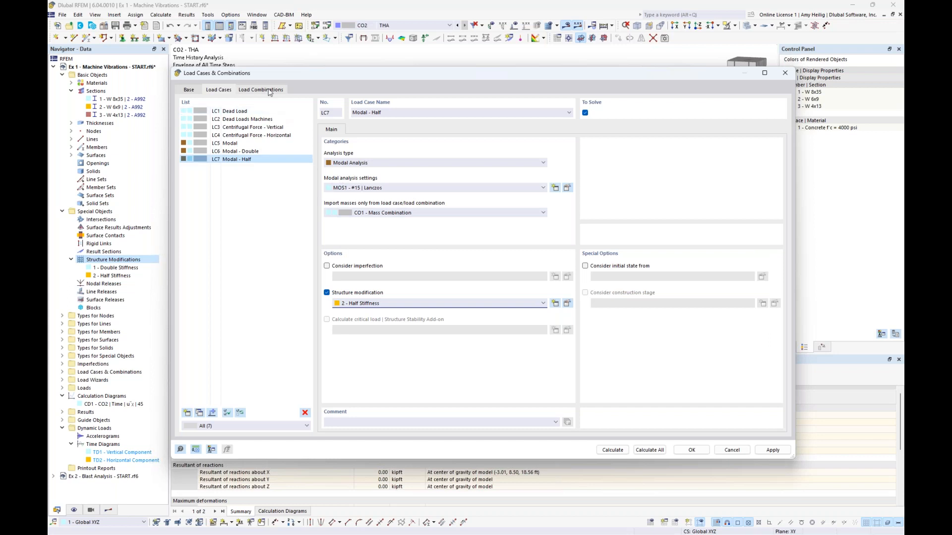
- Duplicate load combination THA as THA - Double, import its modal analysis from LC6 - Modal - Double and check its load assignment
{"action": "left_click", "coordinate": [270, 91]}
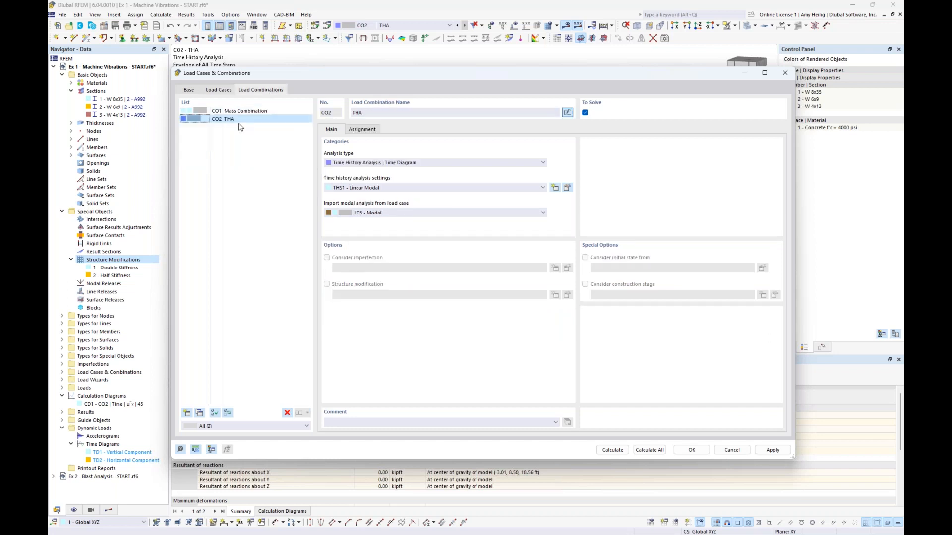
{"action": "left_click", "coordinate": [200, 415]}
{"action": "left_click", "coordinate": [385, 117]}
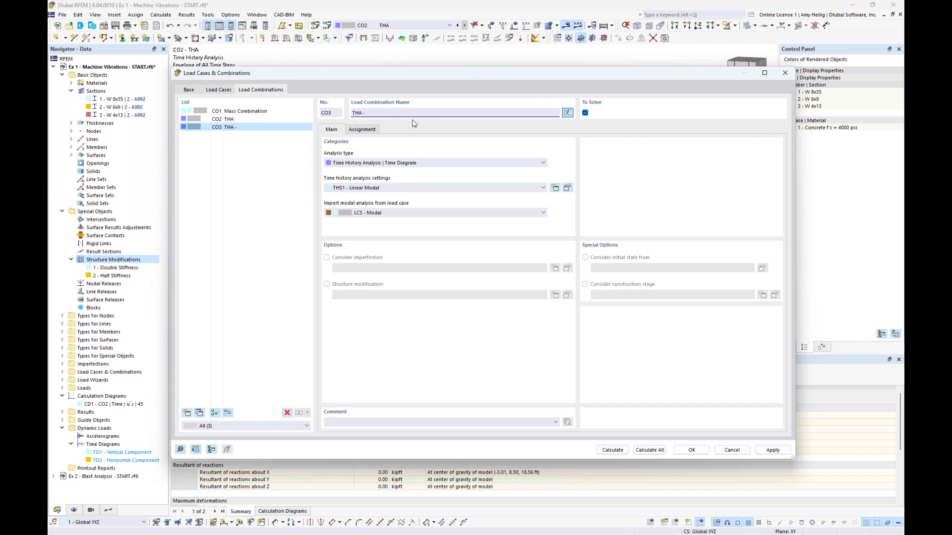
{"action": "type", "text": "- Double"}
{"action": "left_click", "coordinate": [386, 213]}
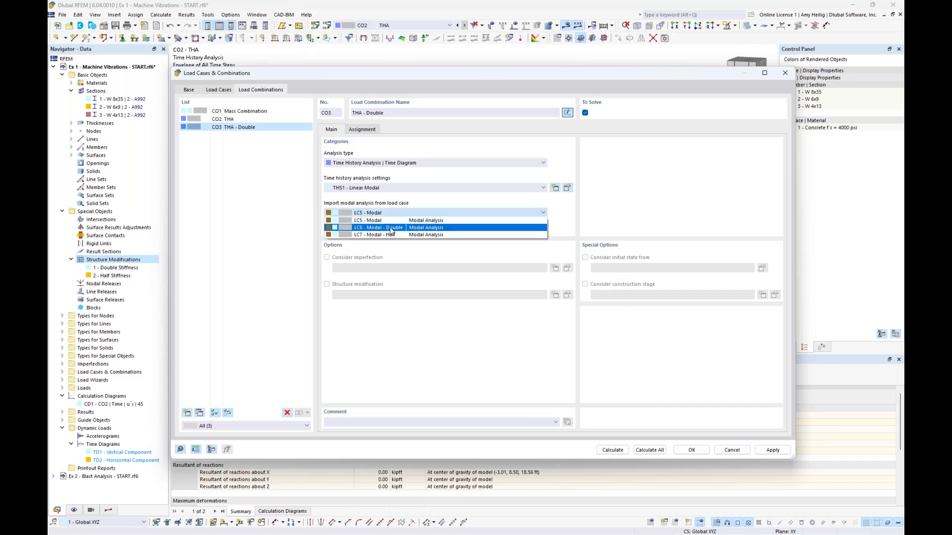
{"action": "left_click", "coordinate": [391, 229]}
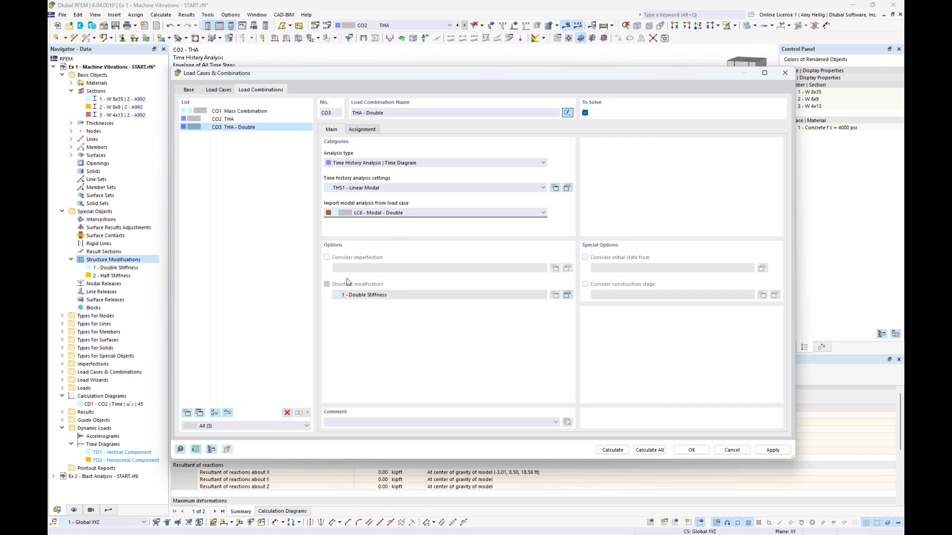
{"action": "left_click", "coordinate": [368, 131]}
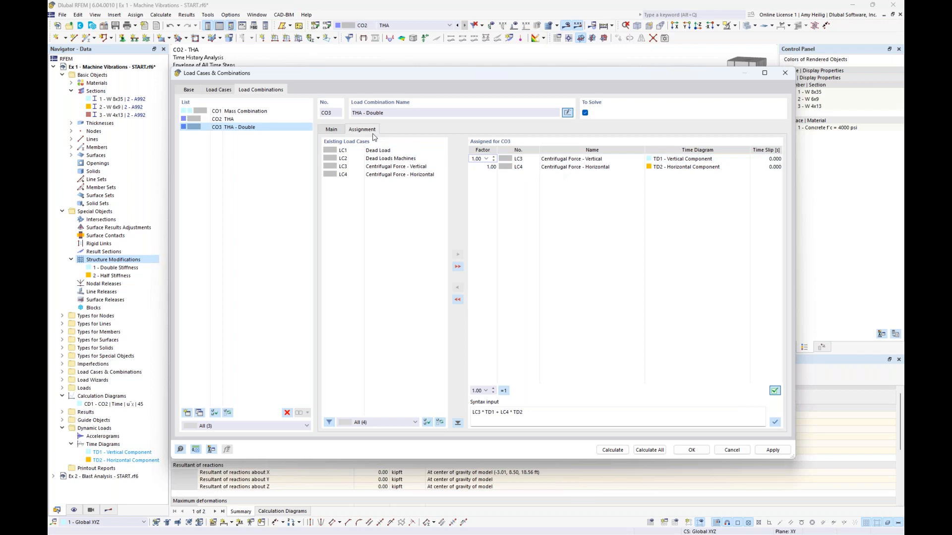
{"action": "left_click", "coordinate": [333, 130]}
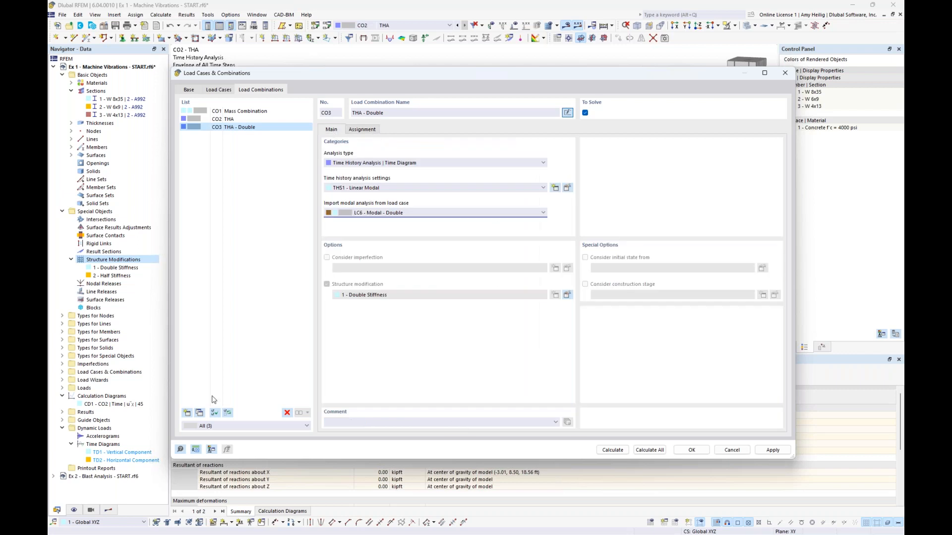
- Duplicate load combination THA - Double, name the copy THA - Half and import its modal analysis from LC7 - Modal - Half
{"action": "left_click", "coordinate": [200, 413]}
{"action": "double_click", "coordinate": [375, 112]}
{"action": "type", "text": "Half"}
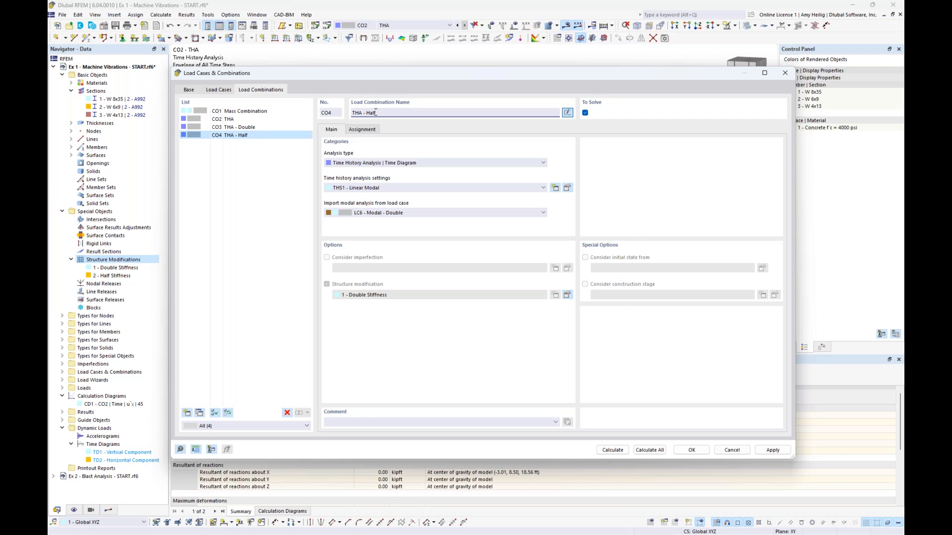
{"action": "left_click", "coordinate": [404, 213]}
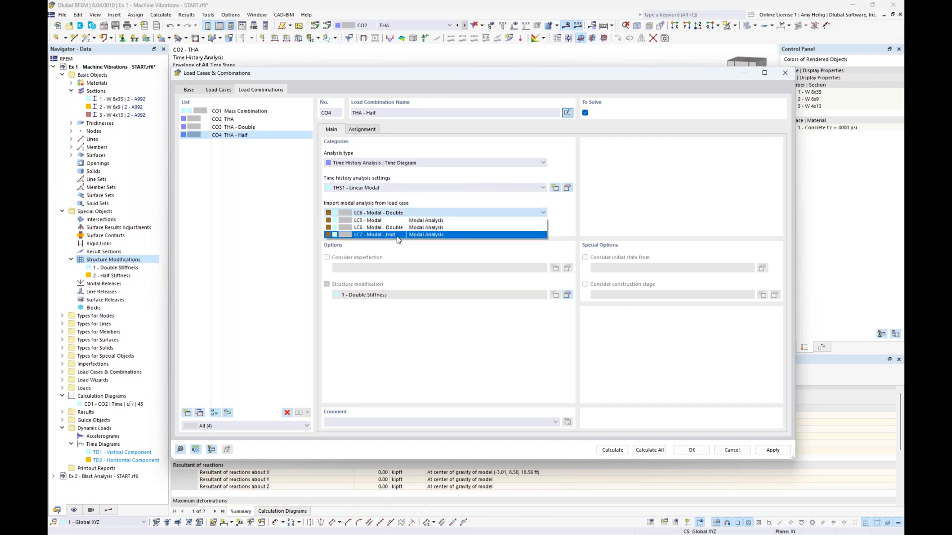
{"action": "left_click", "coordinate": [392, 235]}
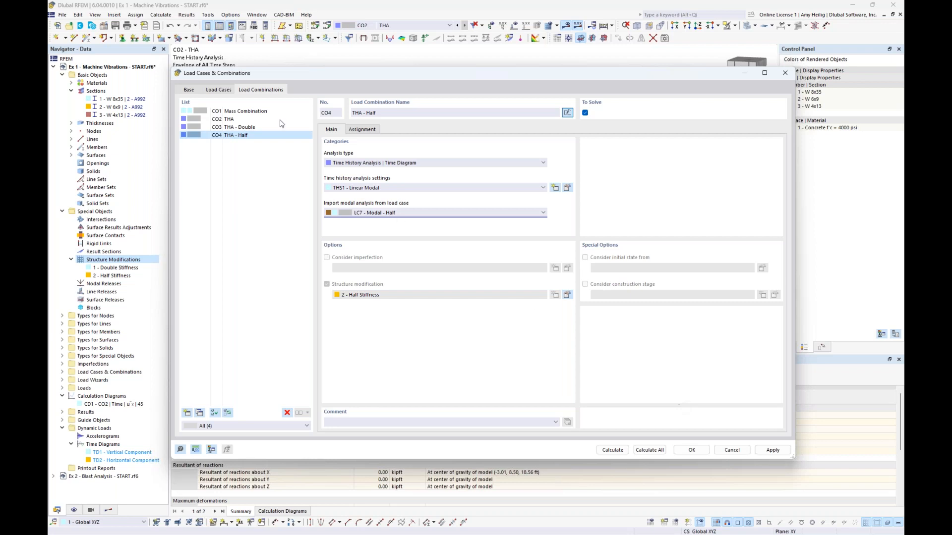
- Make THA - Double the active load combination and calculate all load cases and combinations
{"action": "left_click", "coordinate": [256, 128]}
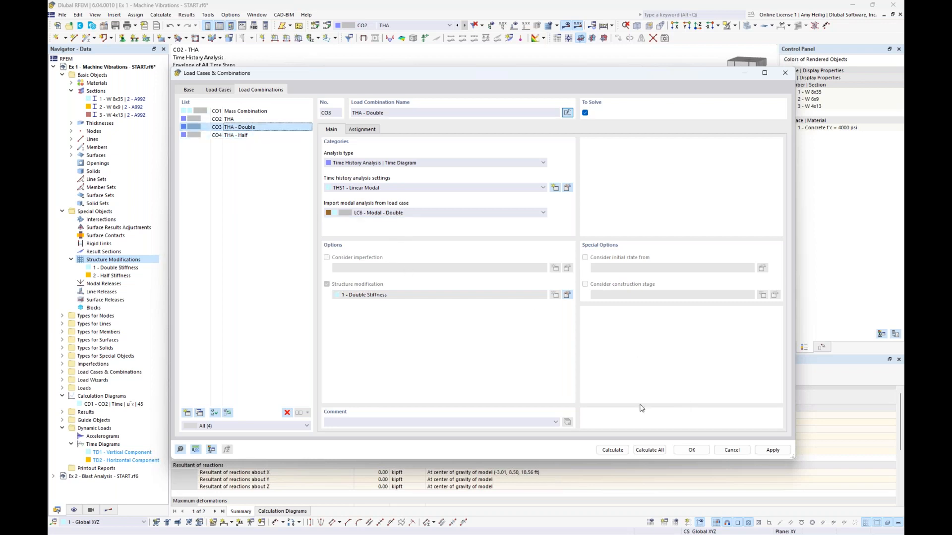
{"action": "left_click", "coordinate": [650, 450]}
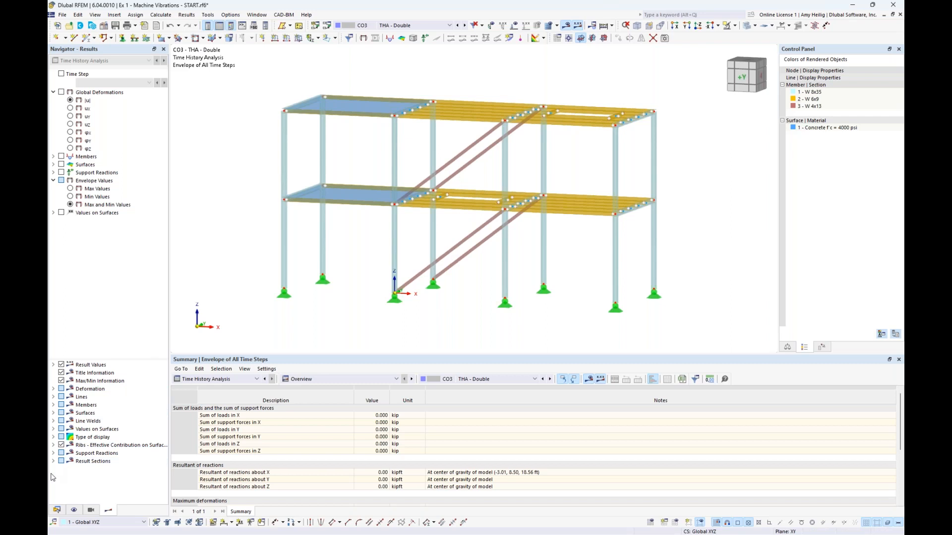
- Duplicate the CO2 acceleration calculation diagram for node 45 and set the copy's load combination to CO3 - THA - Double
{"action": "left_click", "coordinate": [58, 510]}
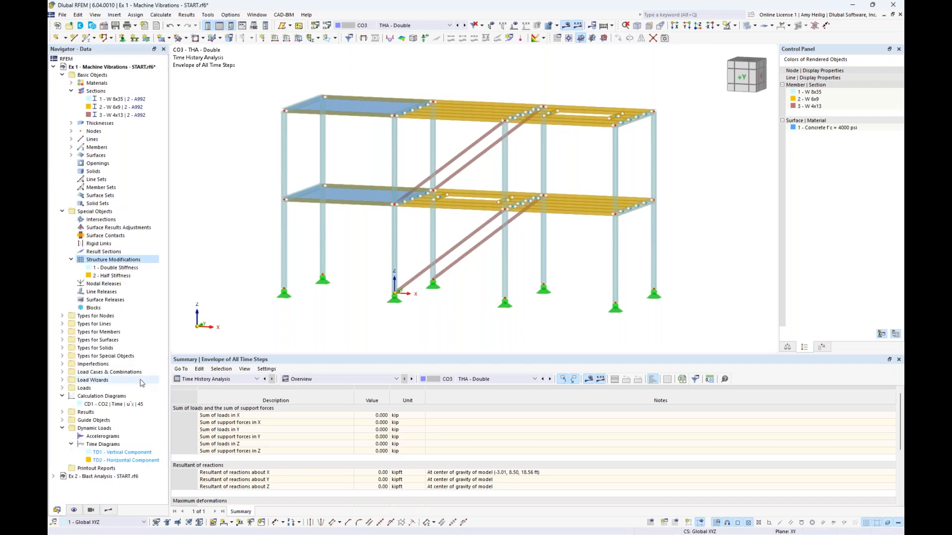
{"action": "double_click", "coordinate": [115, 405]}
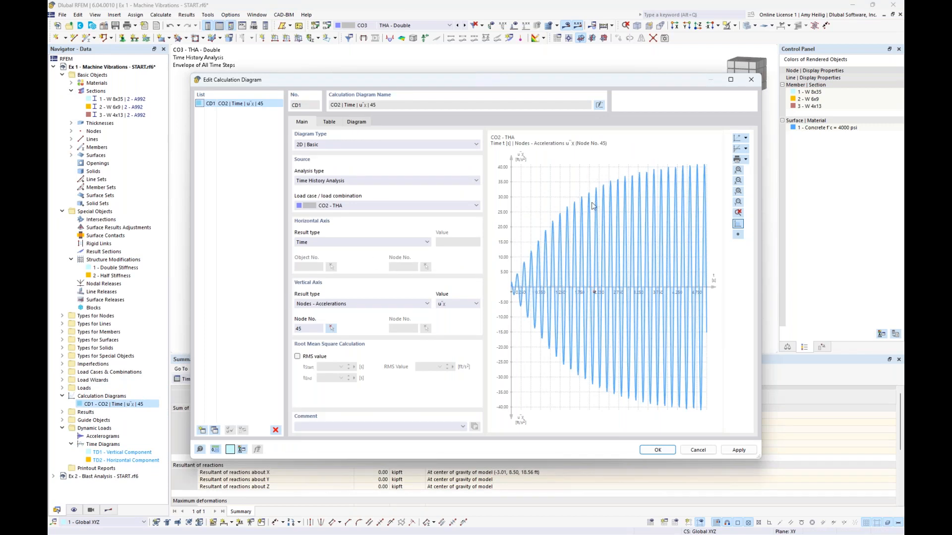
{"action": "left_click", "coordinate": [412, 207]}
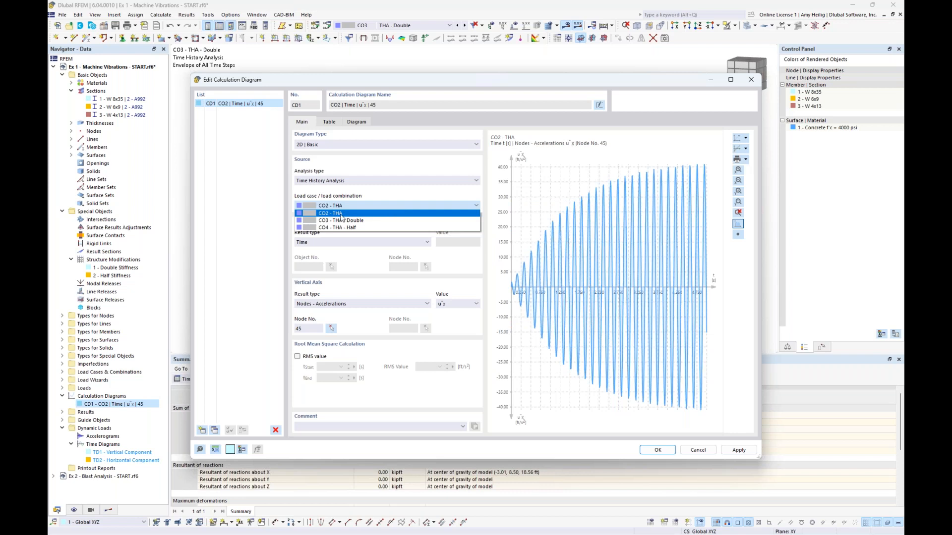
{"action": "left_click", "coordinate": [422, 171]}
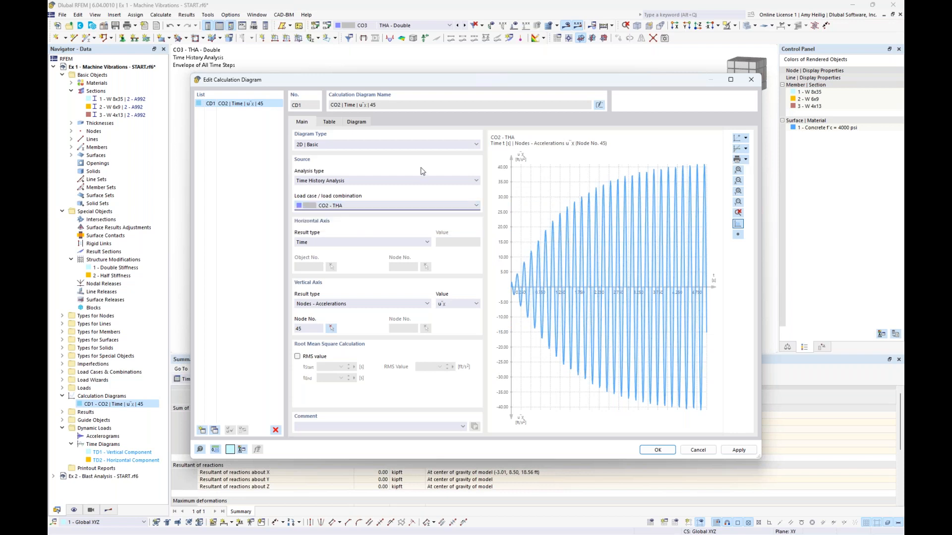
{"action": "left_click", "coordinate": [214, 430]}
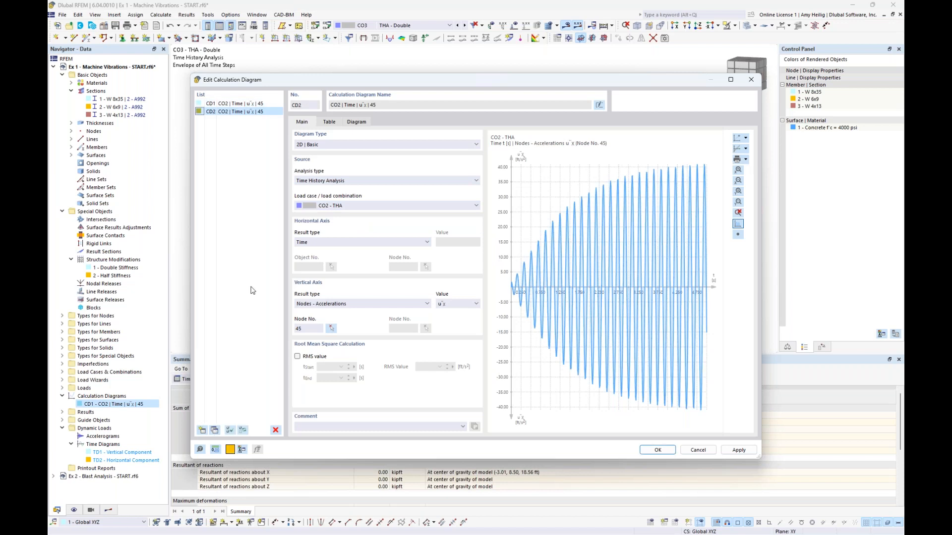
{"action": "left_click", "coordinate": [355, 206]}
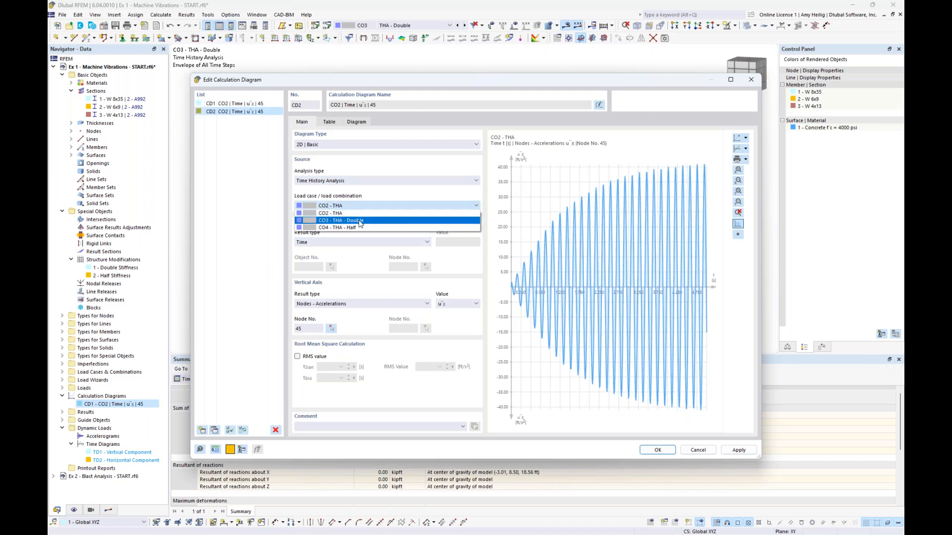
{"action": "left_click", "coordinate": [360, 222]}
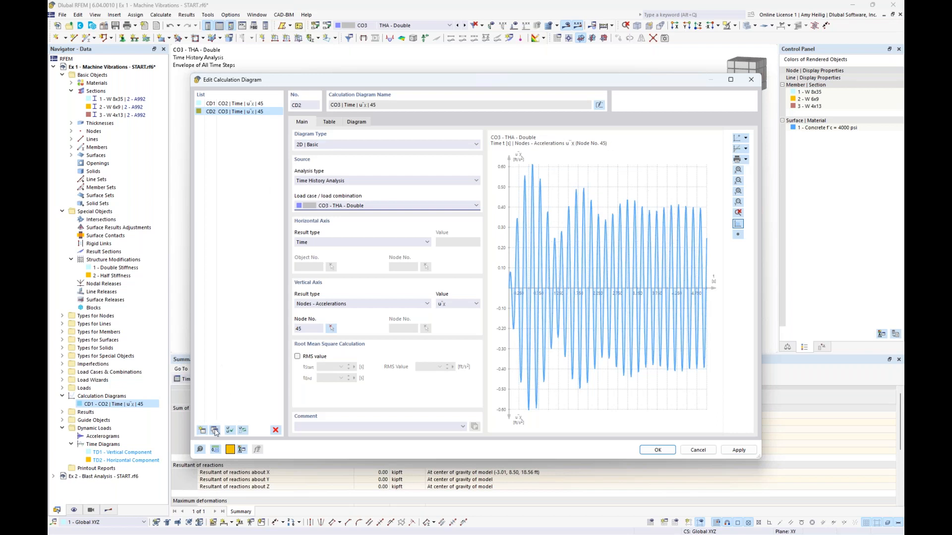
- Duplicate the CO3 acceleration diagram, set the copy's load combination to CO4 - THA - Half and save the calculation diagrams
{"action": "left_click", "coordinate": [216, 431]}
{"action": "left_click", "coordinate": [355, 209]}
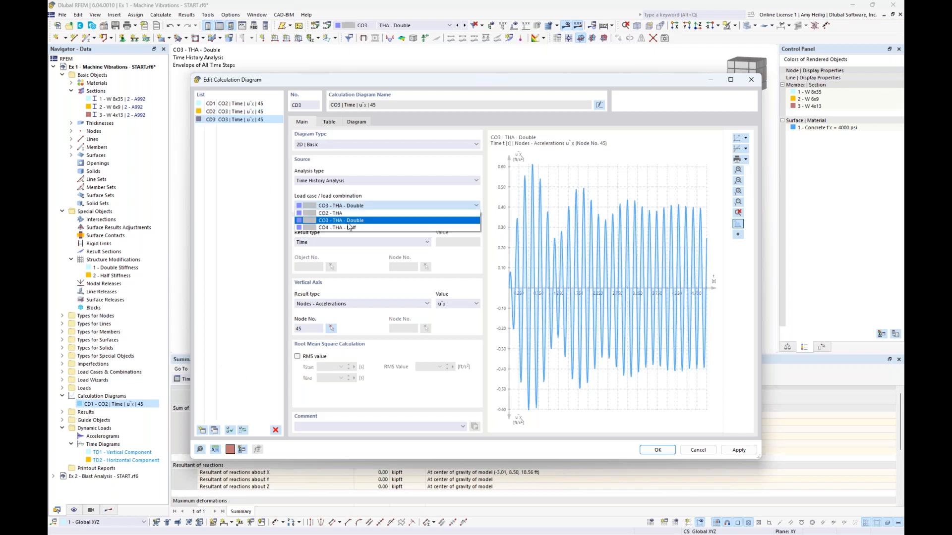
{"action": "left_click", "coordinate": [350, 227]}
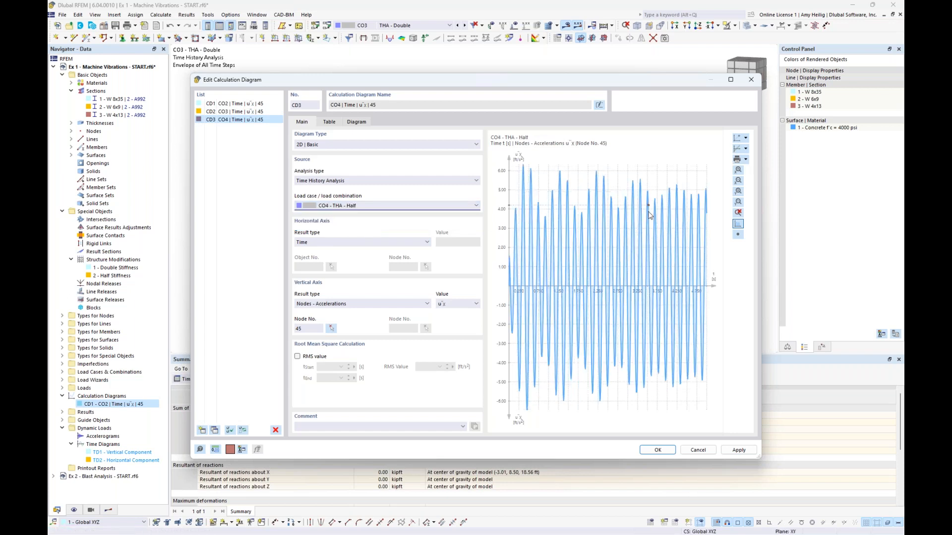
{"action": "left_click_drag", "start_coordinate": [642, 79], "coordinate": [622, 305]}
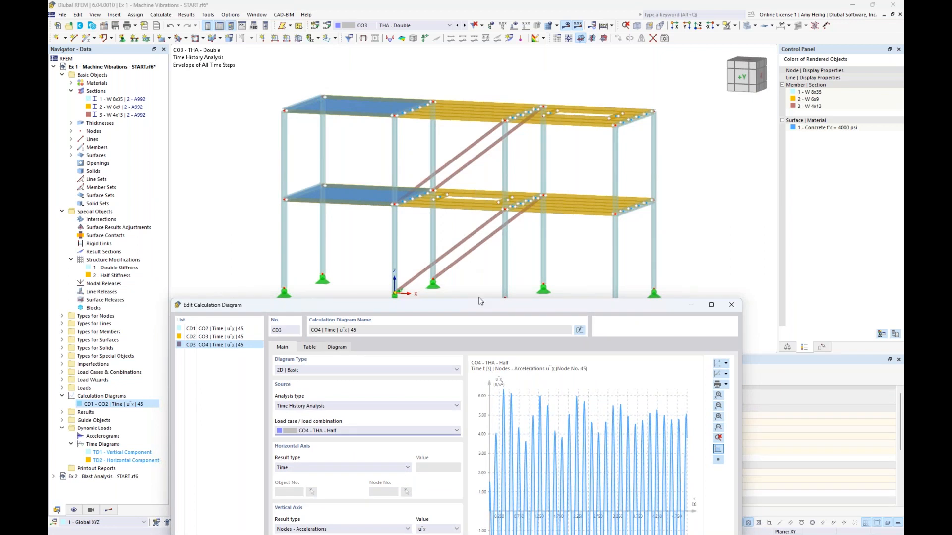
{"action": "left_click_drag", "start_coordinate": [477, 304], "coordinate": [503, 99]}
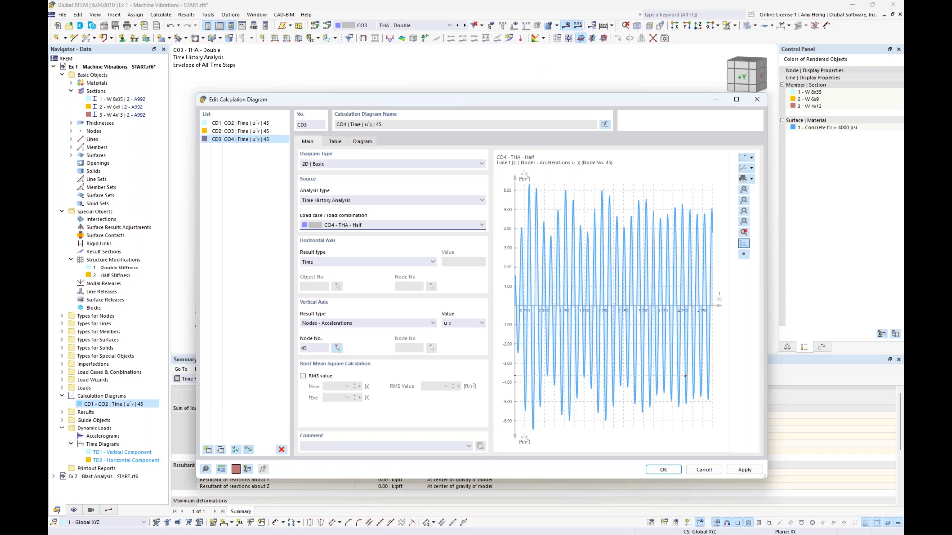
{"action": "left_click", "coordinate": [672, 474]}
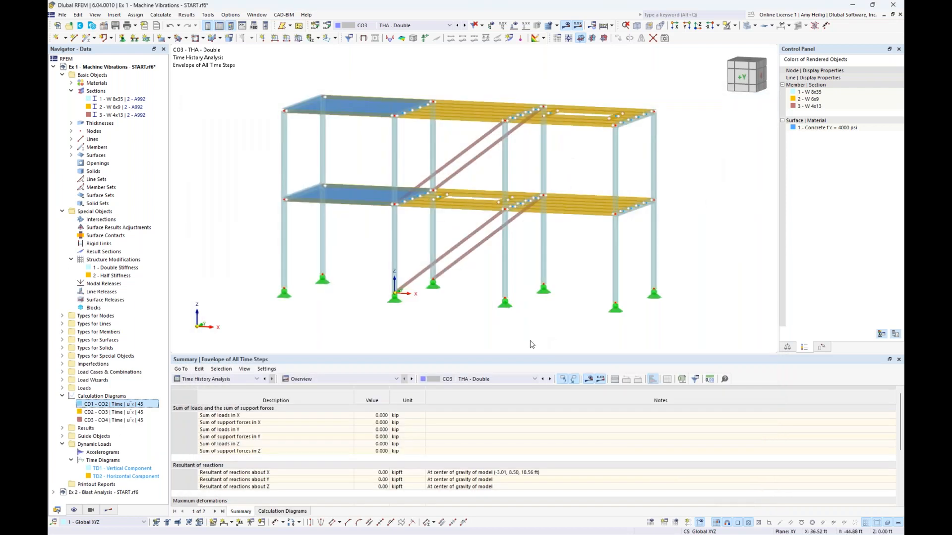
- Highlight the W 4x13 bracing members in the model, inspect a lower brace and clear the selection
{"action": "left_click", "coordinate": [120, 115]}
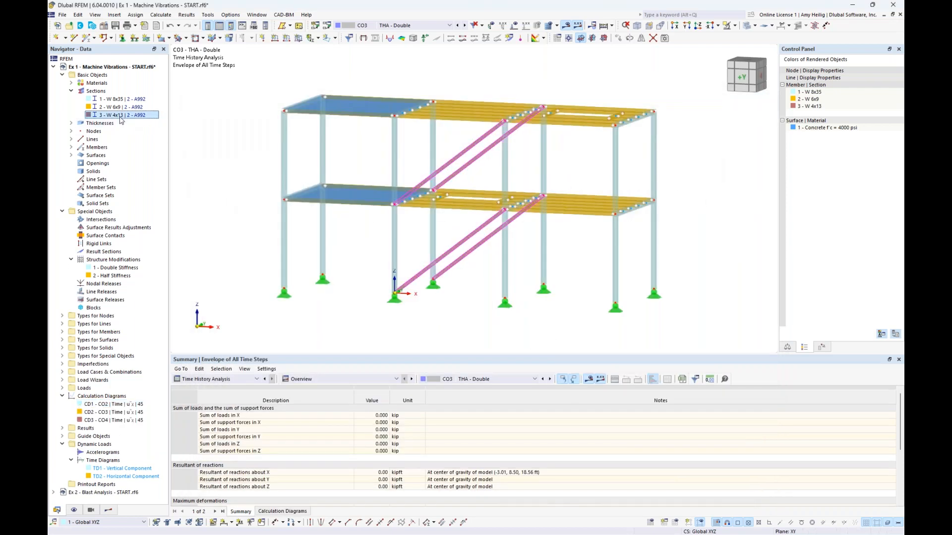
{"action": "mouse_move", "coordinate": [464, 257]}
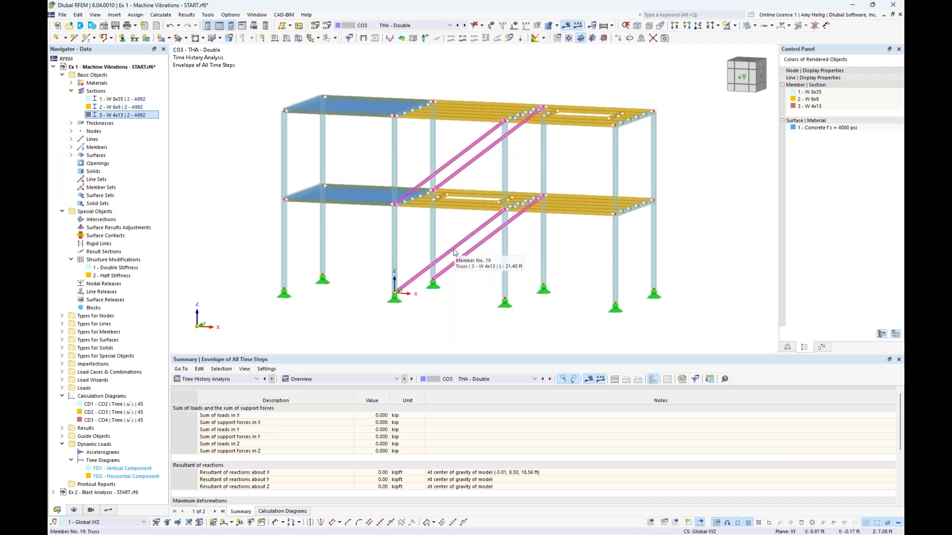
{"action": "left_click", "coordinate": [458, 225]}
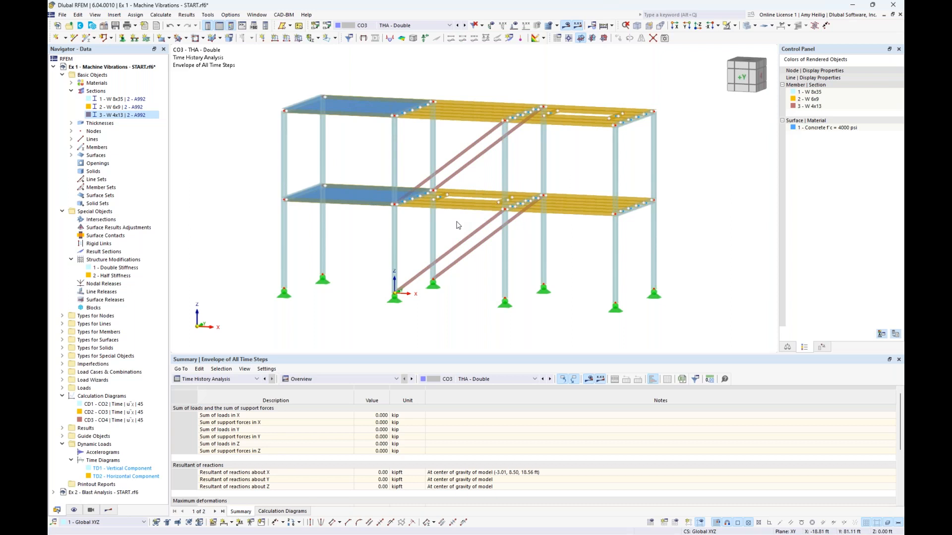
- Switch to the PowerPoint slide show and advance to the Example 2: Blast Analysis slide
{"action": "key", "text": "super+Tab"}
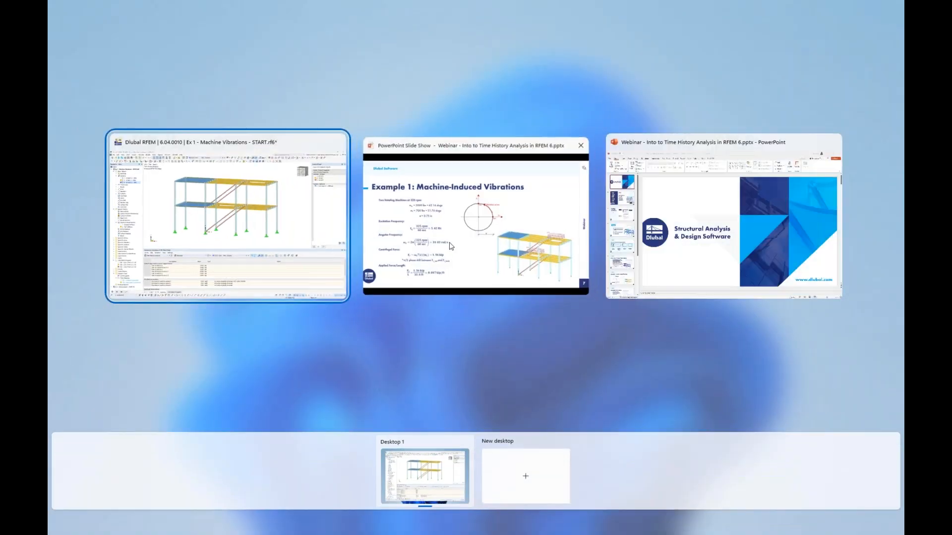
{"action": "left_click", "coordinate": [451, 246]}
{"action": "key", "text": "Right"}
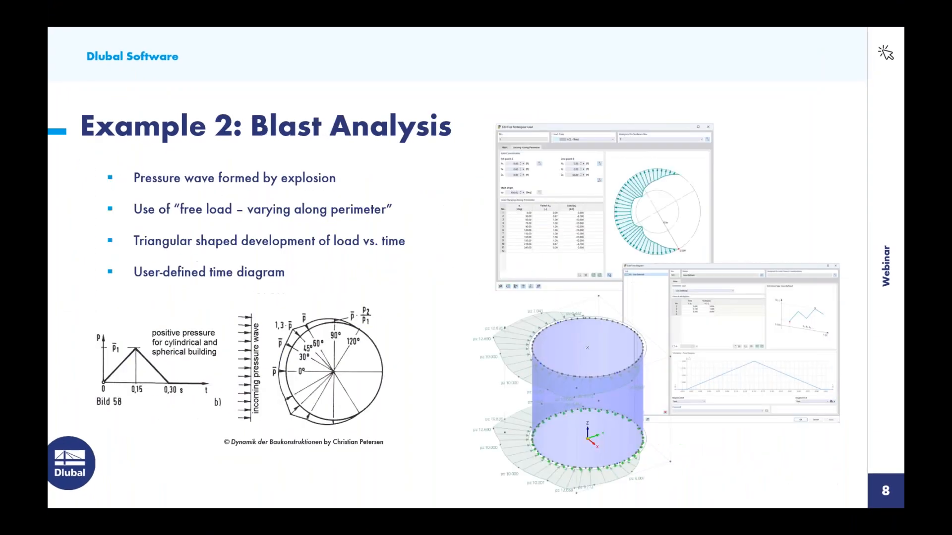
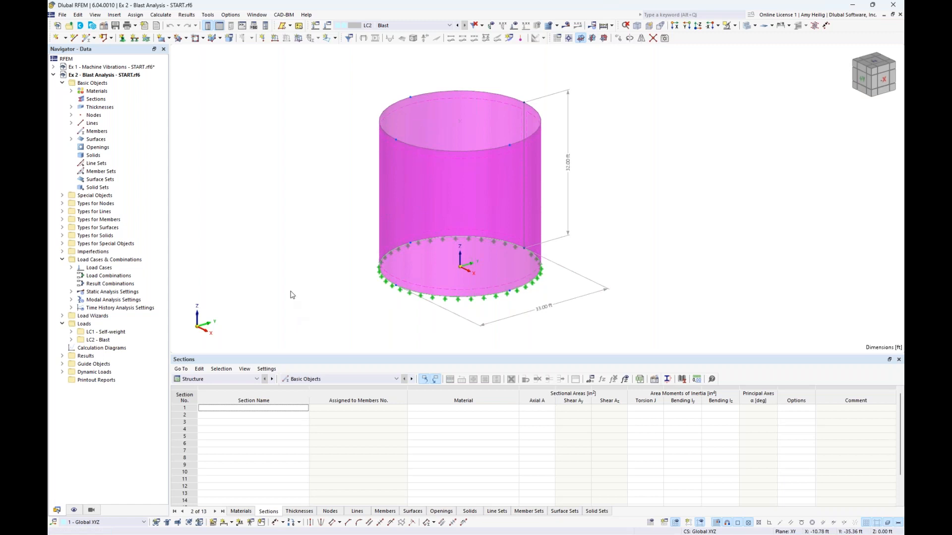
- Turn on the load display and view load cases LC1 Self-weight and LC2 Blast on the cylindrical tank
{"action": "left_click", "coordinate": [416, 26]}
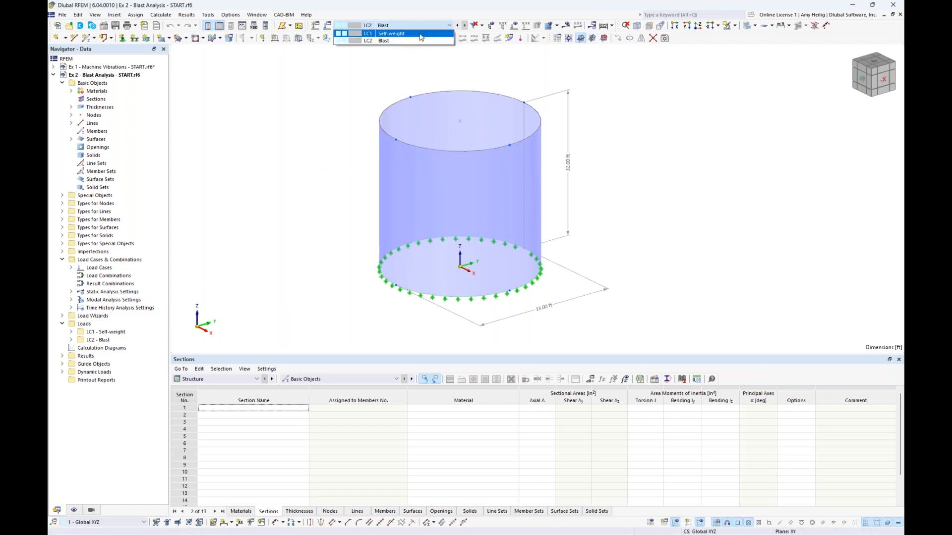
{"action": "left_click", "coordinate": [419, 34]}
{"action": "left_click", "coordinate": [513, 29]}
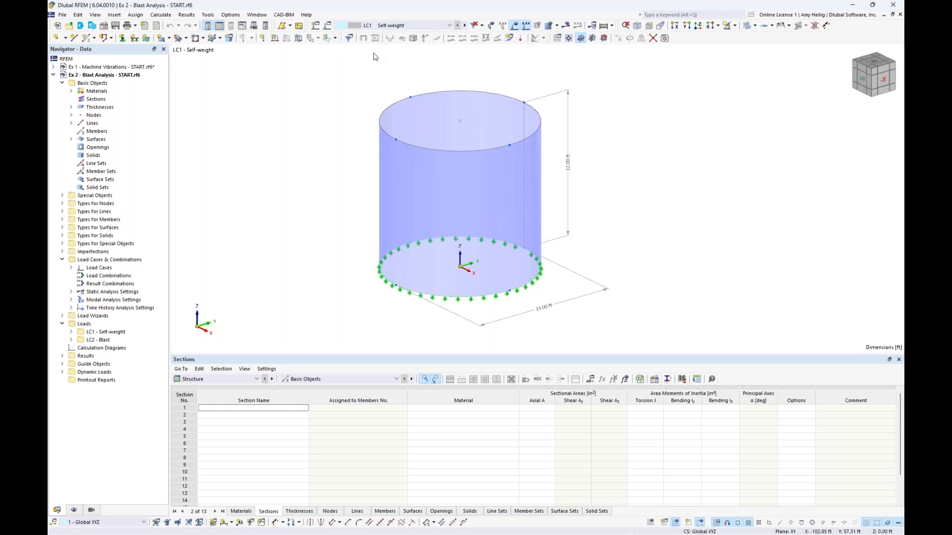
{"action": "left_click", "coordinate": [465, 26]}
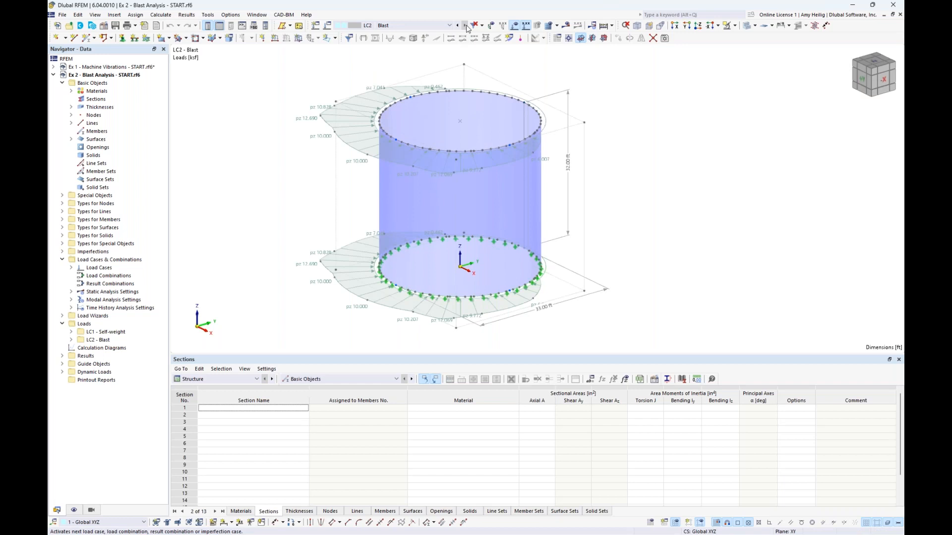
- Look through the available free load types, including the free rectangular load
{"action": "middle_click_drag", "start_coordinate": [624, 153], "coordinate": [645, 155]}
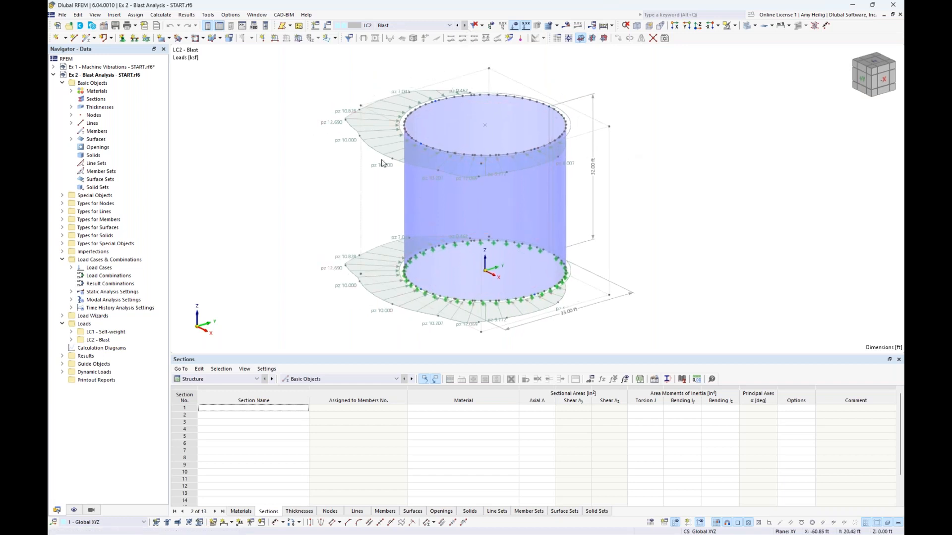
{"action": "left_click", "coordinate": [335, 38]}
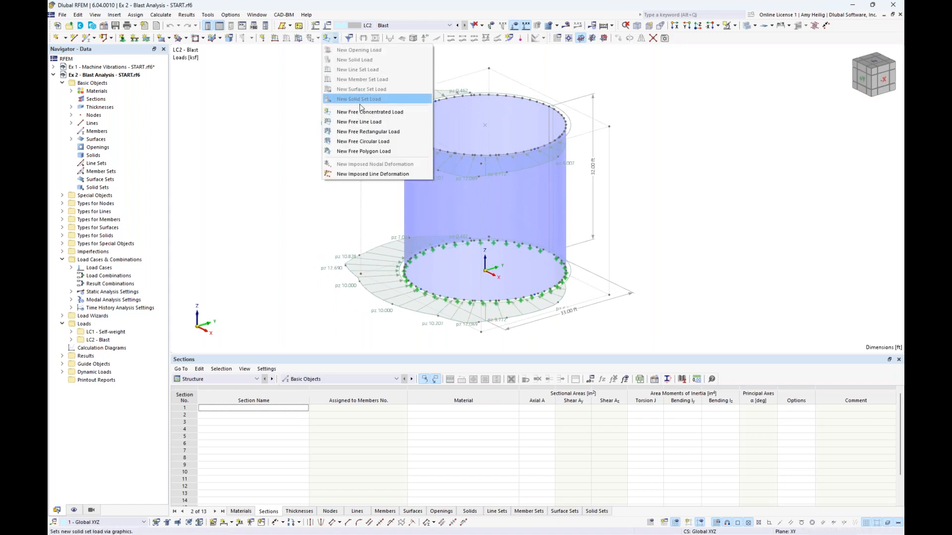
{"action": "left_click", "coordinate": [364, 132]}
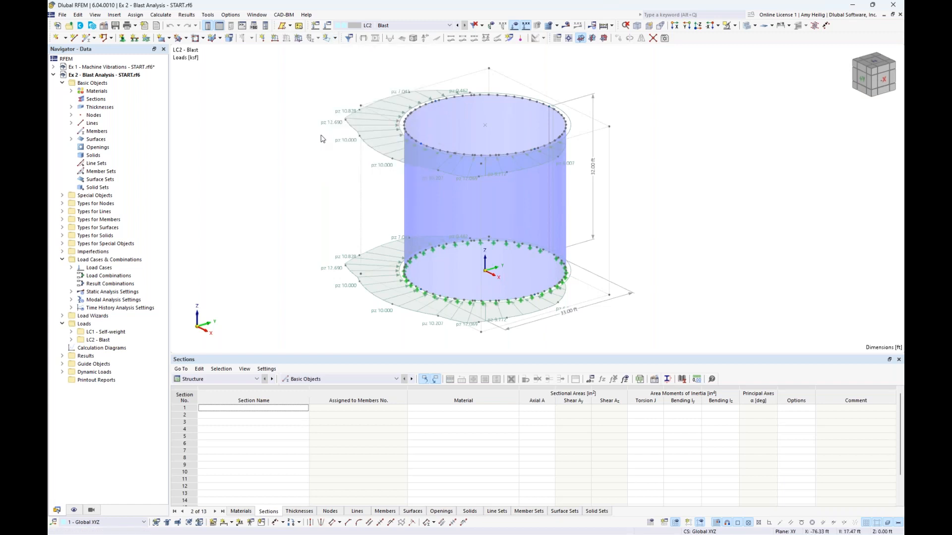
- Open the free rectangular load on the tank's wall and examine its load distribution options, direction and magnitude
{"action": "double_click", "coordinate": [360, 122]}
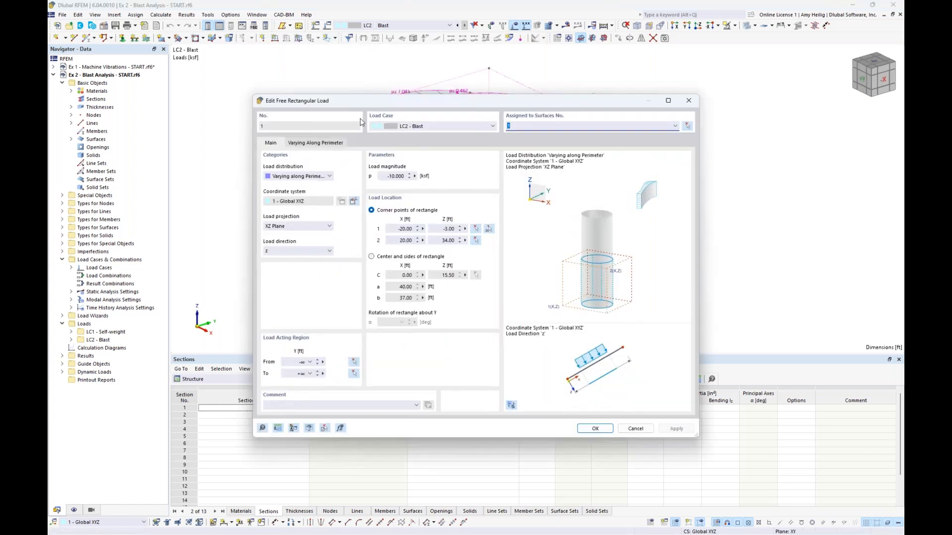
{"action": "left_click", "coordinate": [302, 177]}
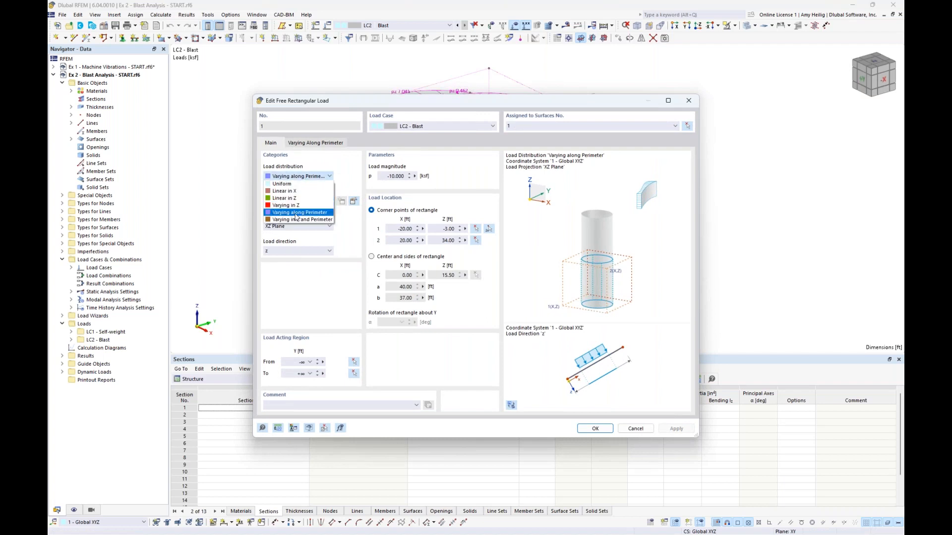
{"action": "left_click", "coordinate": [354, 183]}
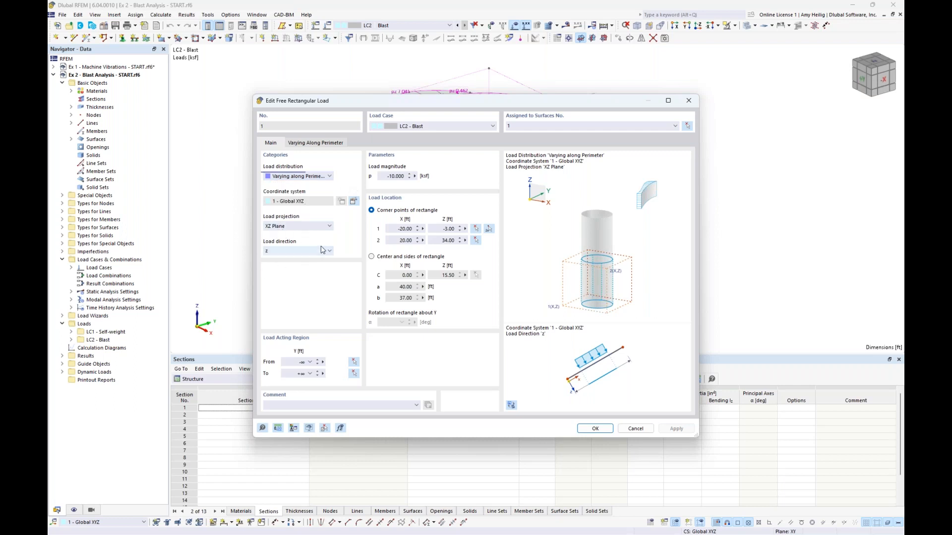
{"action": "left_click_drag", "start_coordinate": [430, 102], "coordinate": [411, 248]}
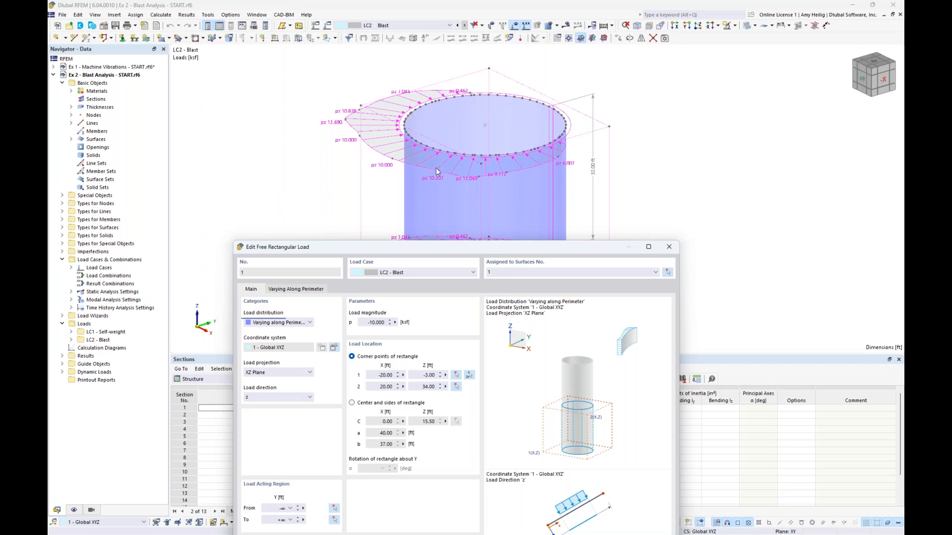
{"action": "left_click_drag", "start_coordinate": [383, 249], "coordinate": [387, 95]}
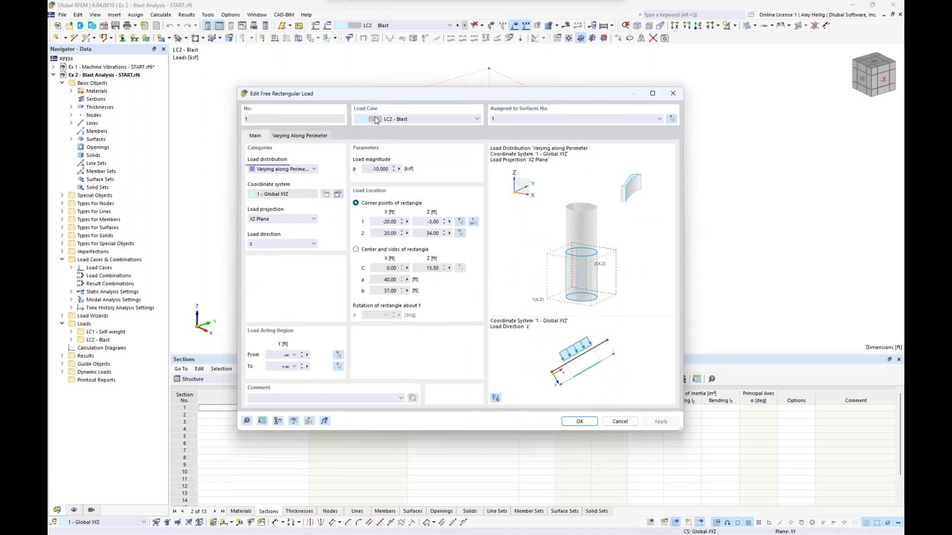
{"action": "left_click", "coordinate": [369, 169]}
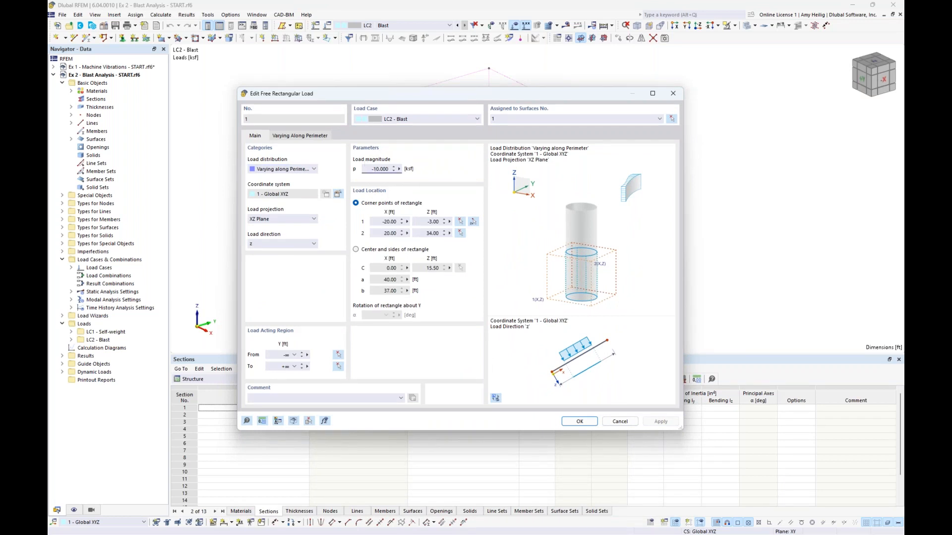
- Examine the angles and factors of the blast load varying along the perimeter, close the load's settings and clear the selection
{"action": "left_click", "coordinate": [298, 137]}
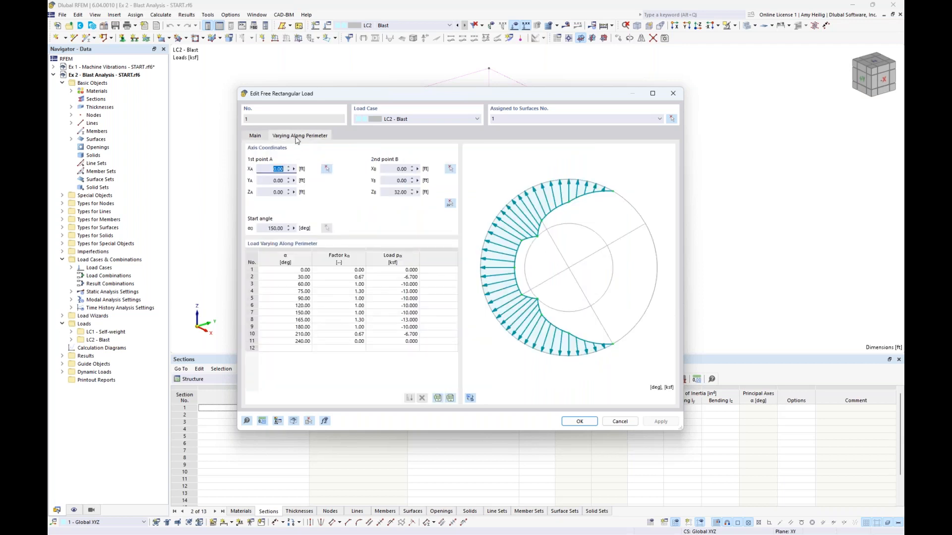
{"action": "left_click", "coordinate": [280, 277]}
{"action": "key", "text": "Down"}
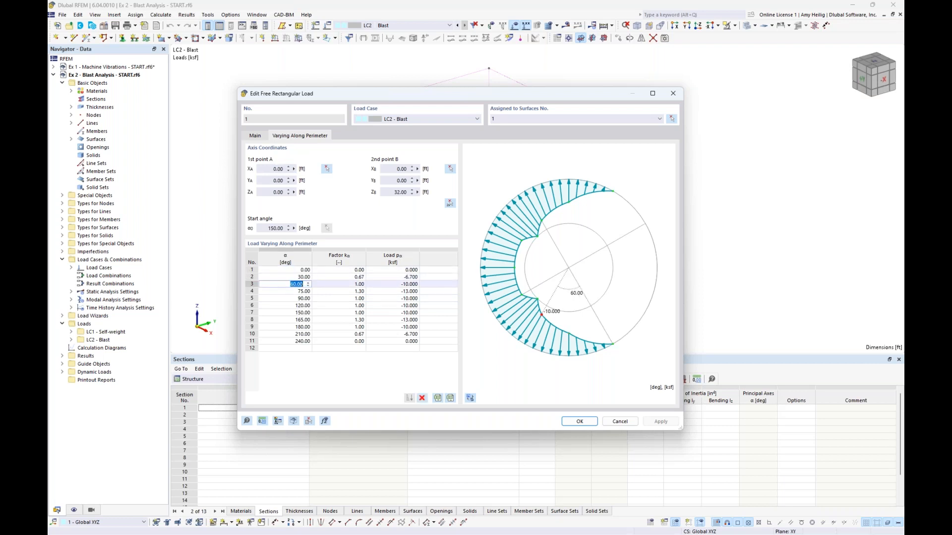
{"action": "left_click", "coordinate": [347, 277]}
{"action": "left_click", "coordinate": [347, 284]}
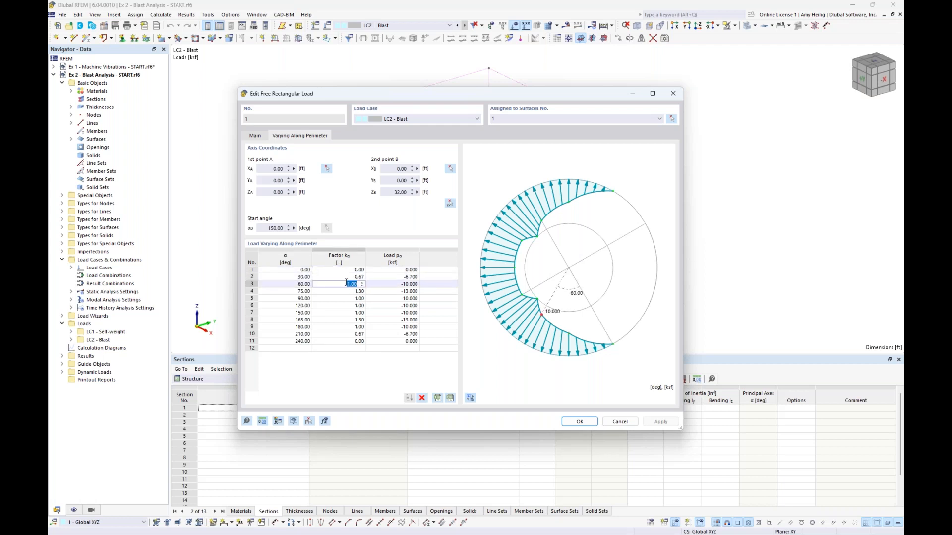
{"action": "left_click", "coordinate": [256, 137]}
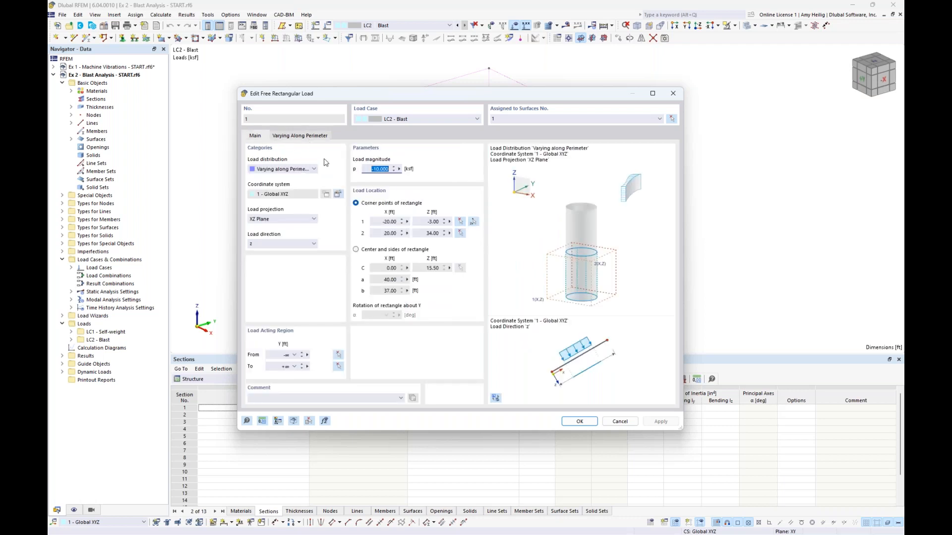
{"action": "left_click", "coordinate": [305, 135]}
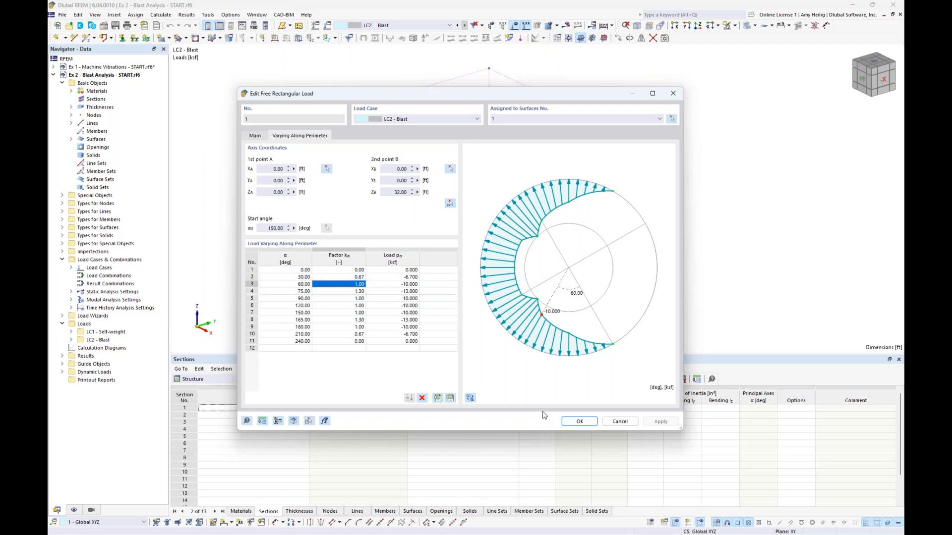
{"action": "left_click", "coordinate": [571, 422]}
{"action": "left_click", "coordinate": [681, 250]}
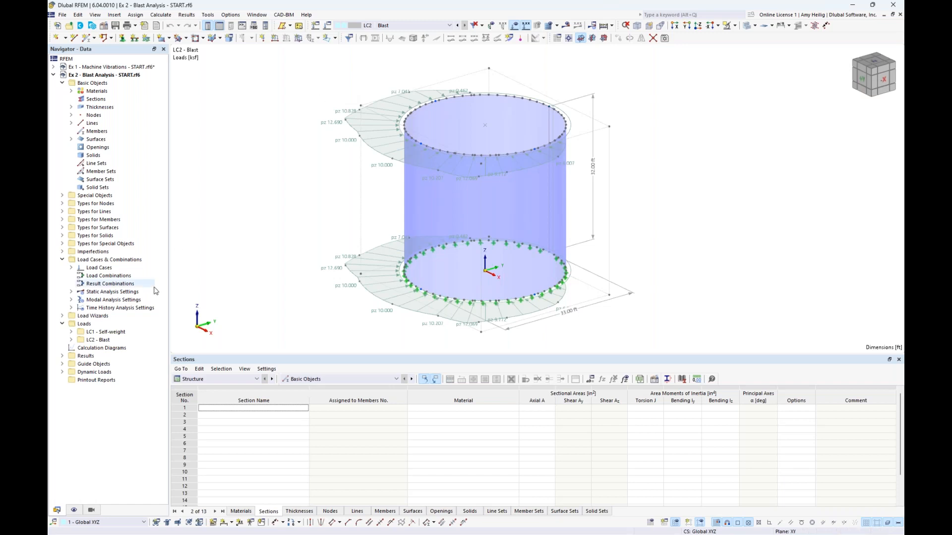
- Start a new user-defined time diagram under the dynamic loads with multiplier 0 at time 0 s
{"action": "left_click", "coordinate": [61, 373]}
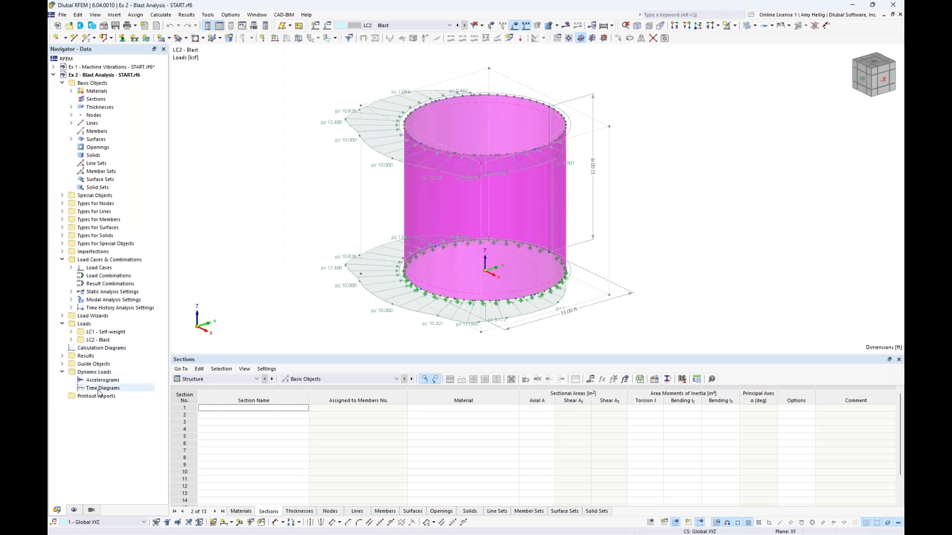
{"action": "double_click", "coordinate": [99, 390]}
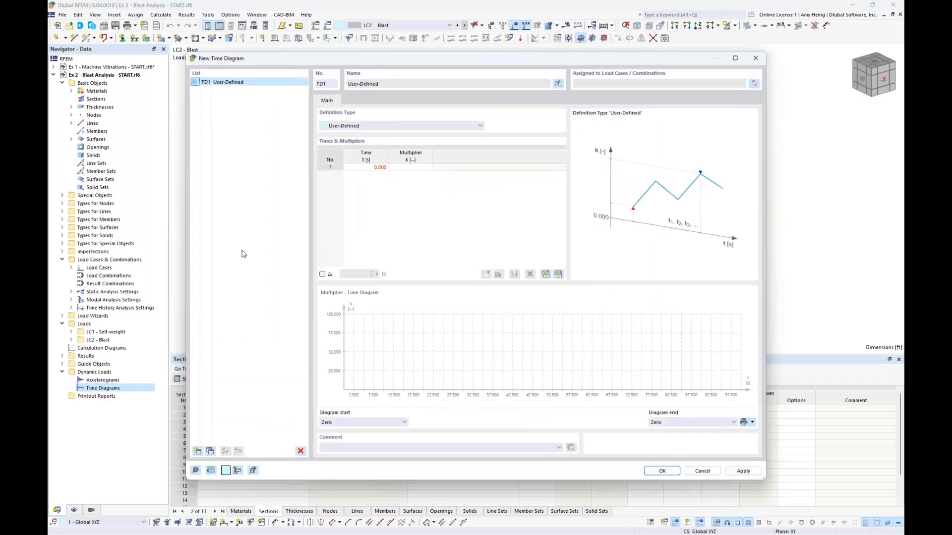
{"action": "left_click", "coordinate": [381, 125]}
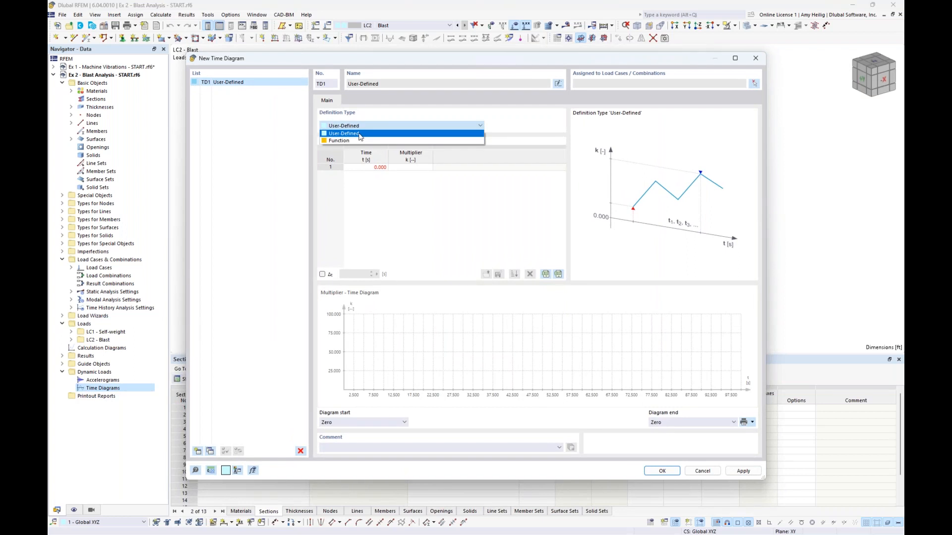
{"action": "left_click", "coordinate": [407, 105]}
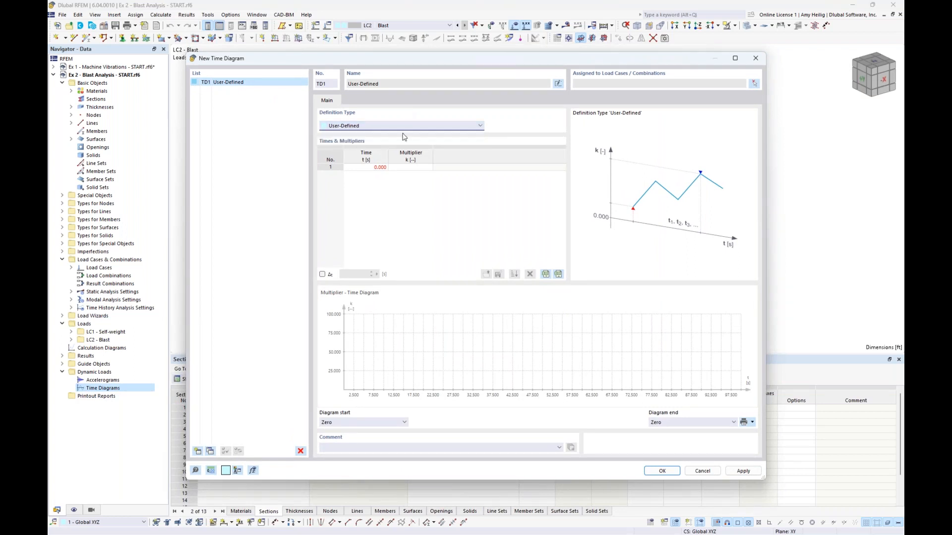
{"action": "left_click", "coordinate": [410, 168]}
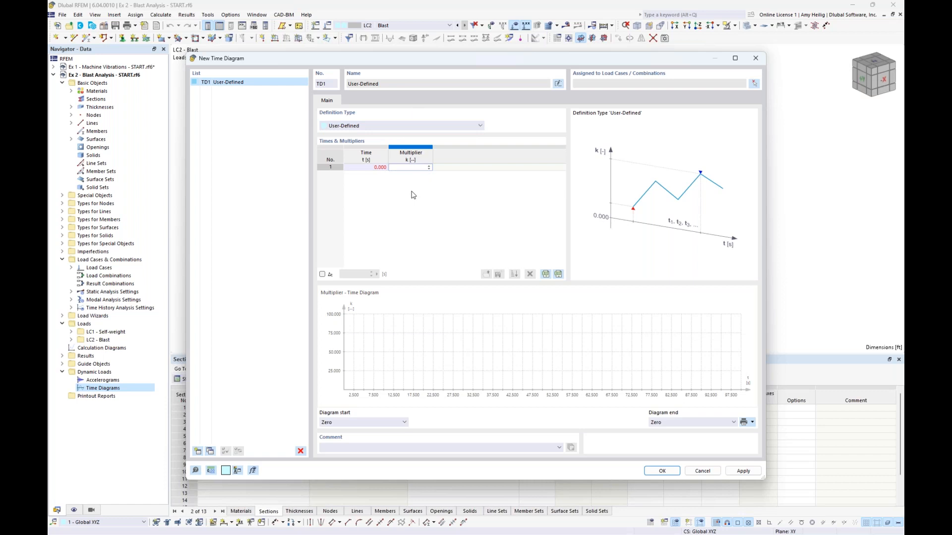
{"action": "key", "text": "Return"}
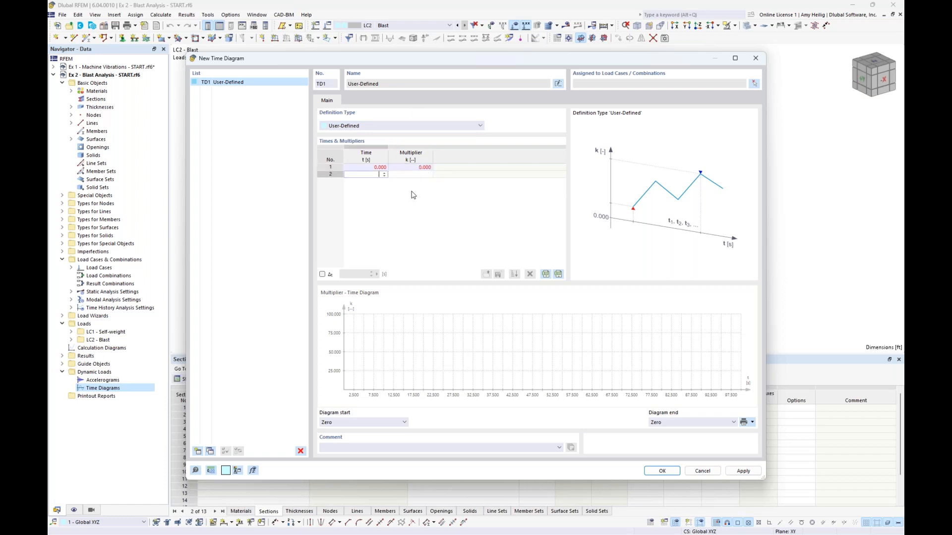
- Complete the time diagram with multiplier 1 at 0.15 s and 0 at 0.3 s, save it and list it under Time Diagrams
{"action": "type", "text": "0.15"}
{"action": "key", "text": "Return"}
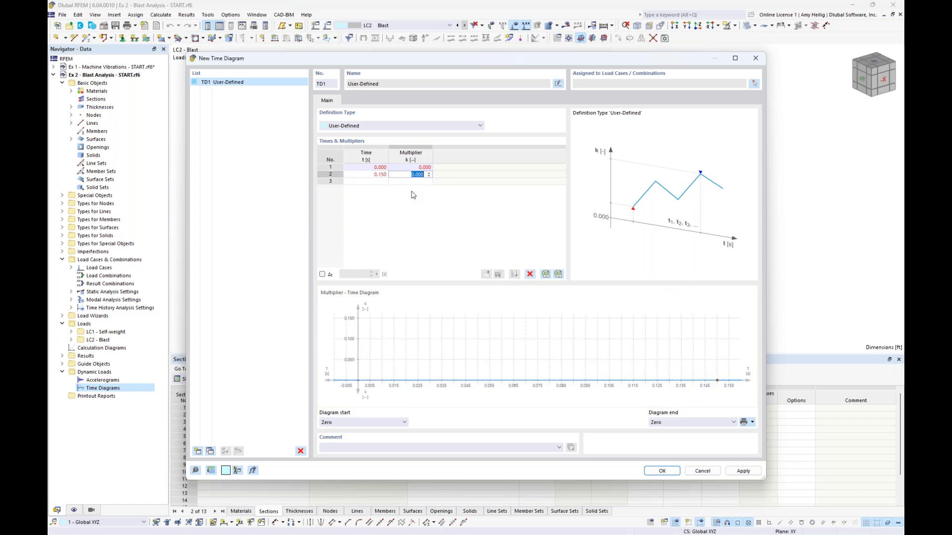
{"action": "type", "text": "1"}
{"action": "key", "text": "Return"}
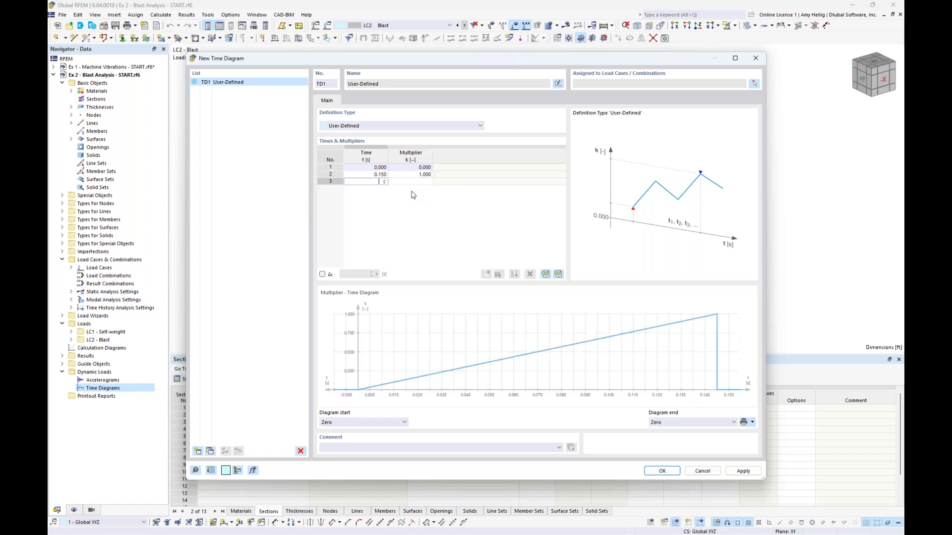
{"action": "type", "text": "0.3"}
{"action": "key", "text": "Return"}
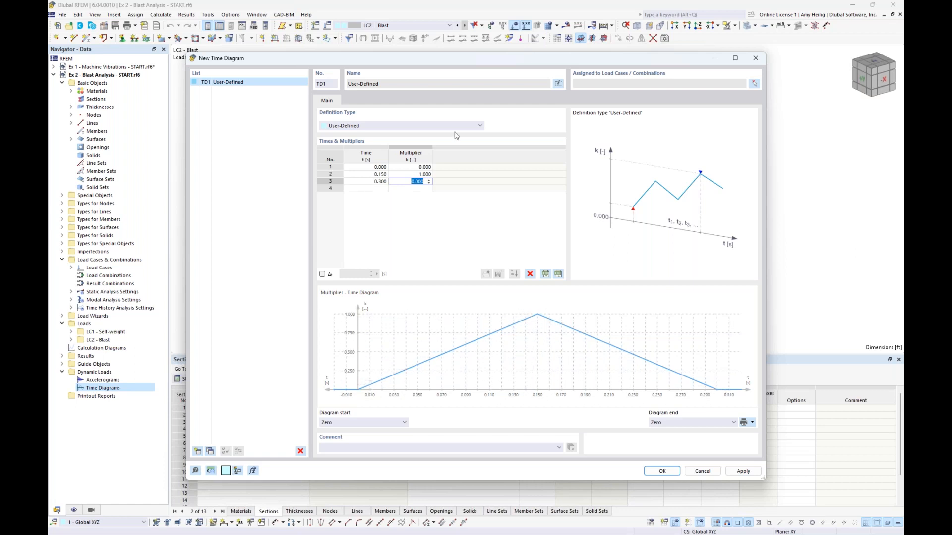
{"action": "mouse_move", "coordinate": [454, 60]}
{"action": "left_mouse_down"}
{"action": "mouse_move", "coordinate": [451, 266]}
{"action": "mouse_move", "coordinate": [445, 50]}
{"action": "left_mouse_up"}
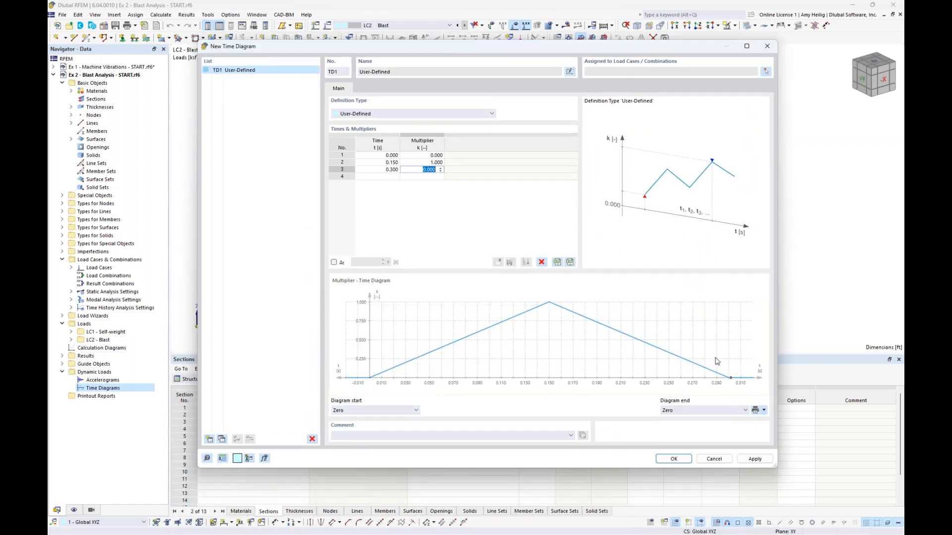
{"action": "left_click", "coordinate": [501, 210]}
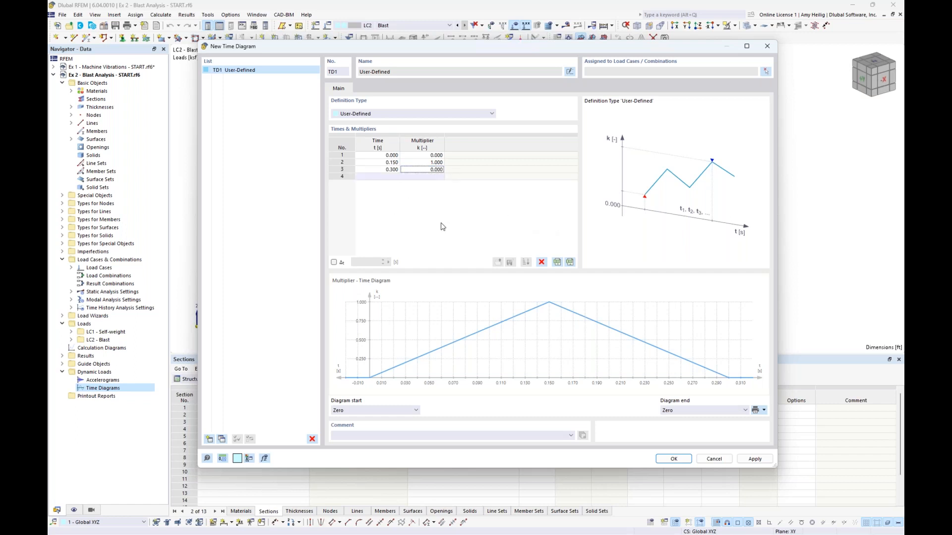
{"action": "left_click", "coordinate": [673, 459]}
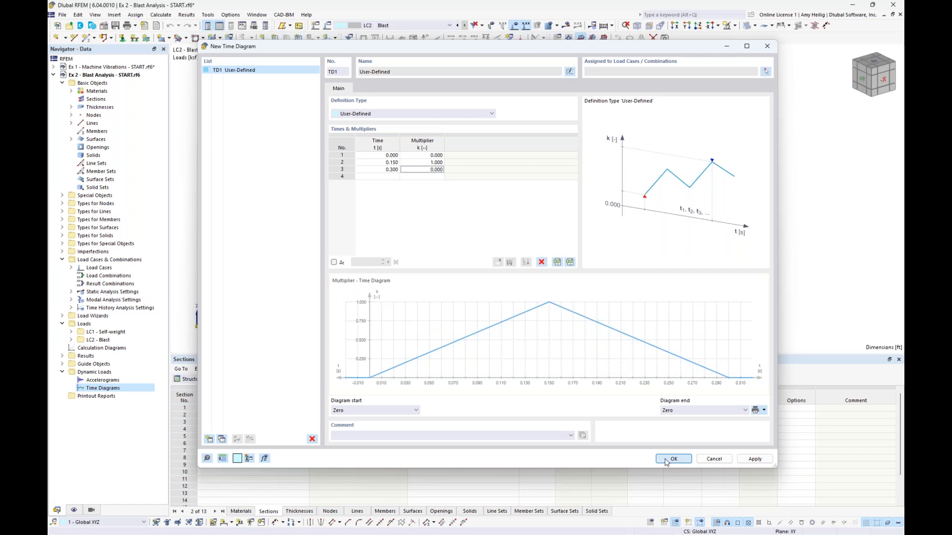
{"action": "left_click", "coordinate": [71, 388]}
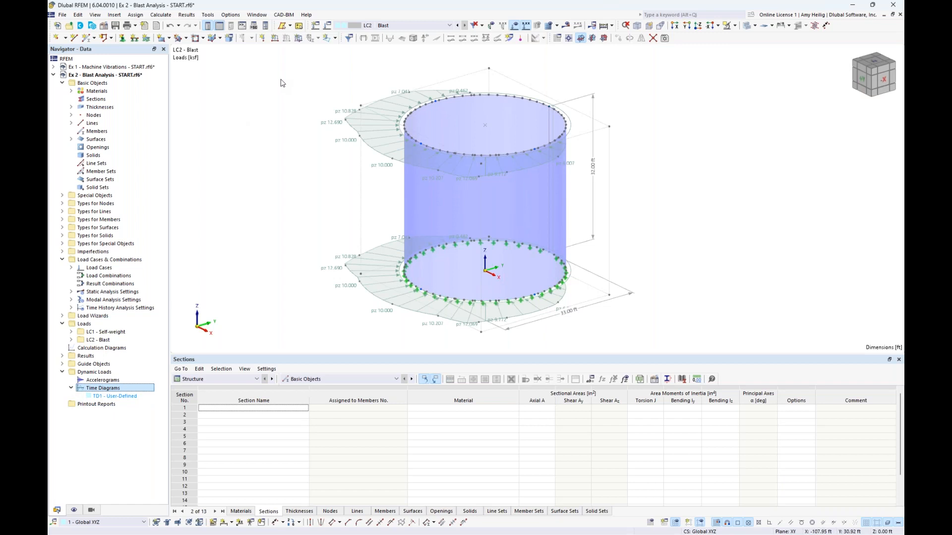
- Add a new load combination CO1 and name it Blast THA
{"action": "left_click", "coordinate": [329, 27]}
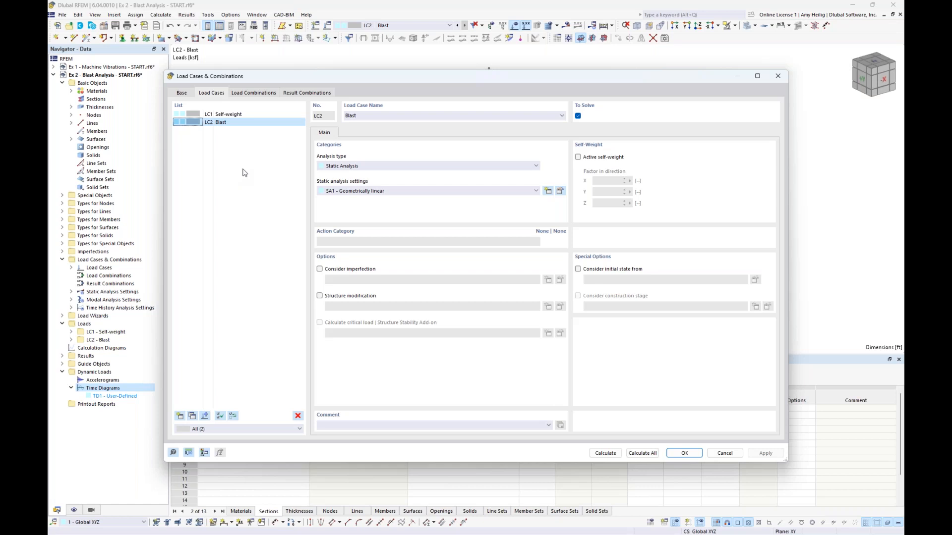
{"action": "left_click", "coordinate": [268, 94]}
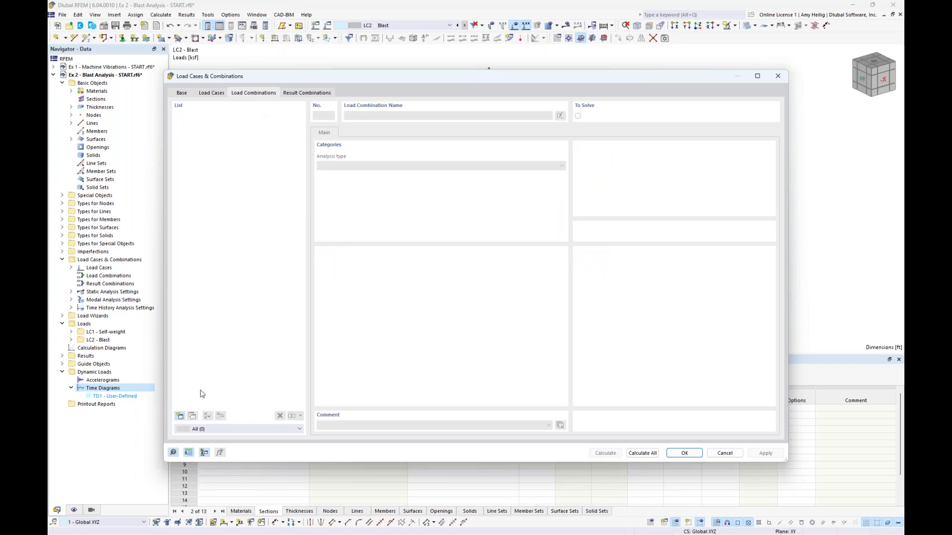
{"action": "left_click", "coordinate": [180, 416]}
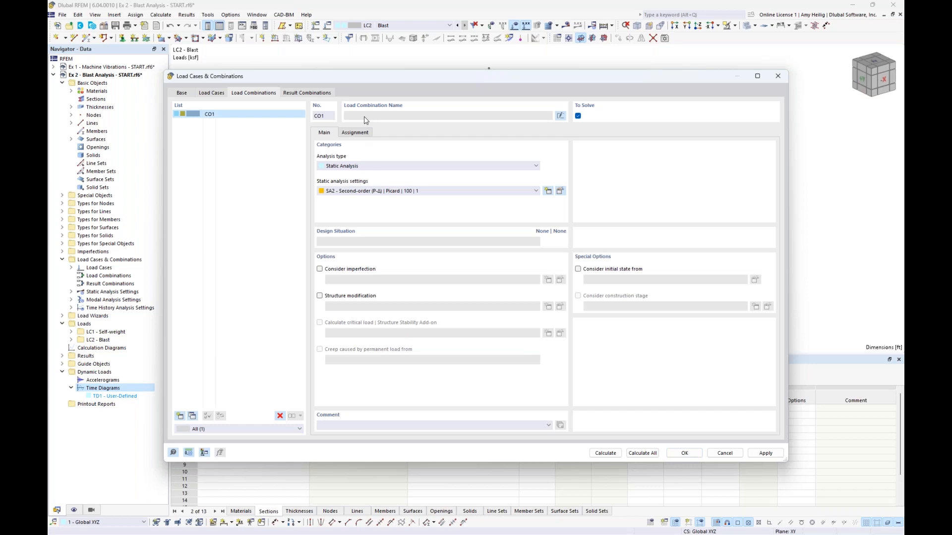
{"action": "left_click", "coordinate": [559, 117]}
{"action": "type", "text": "THA"}
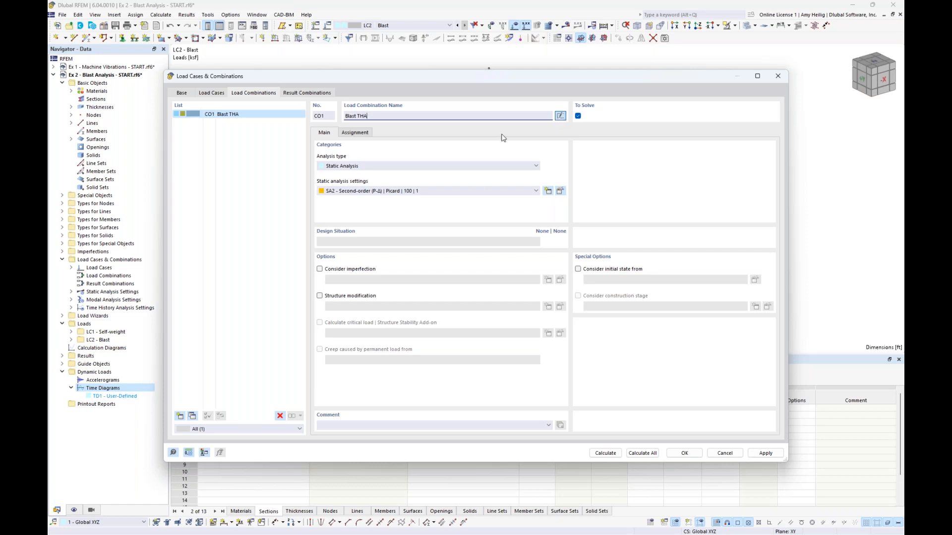
- Set CO1's analysis type to Time History Analysis | Time Diagram and keep Linear Implicit Newmark as the method in settings THS1
{"action": "left_click", "coordinate": [392, 166]}
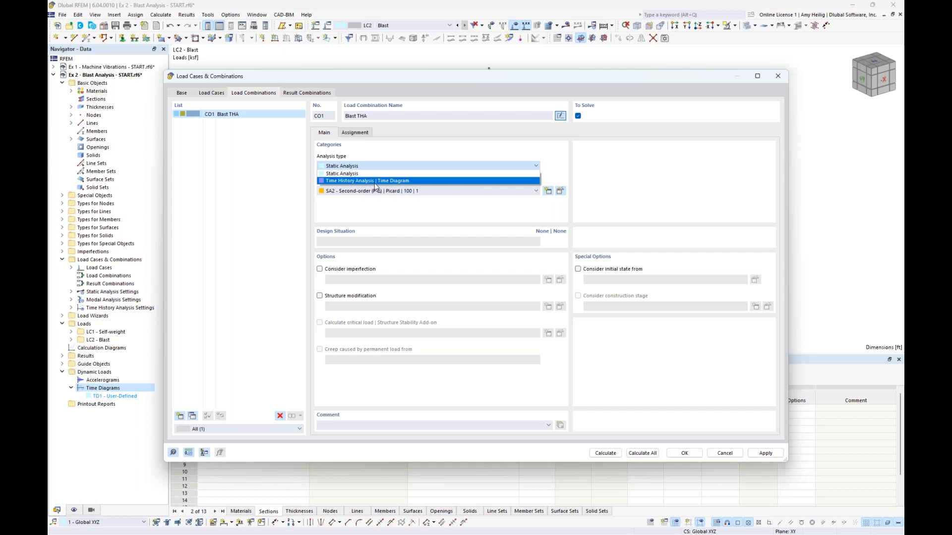
{"action": "left_click", "coordinate": [374, 182]}
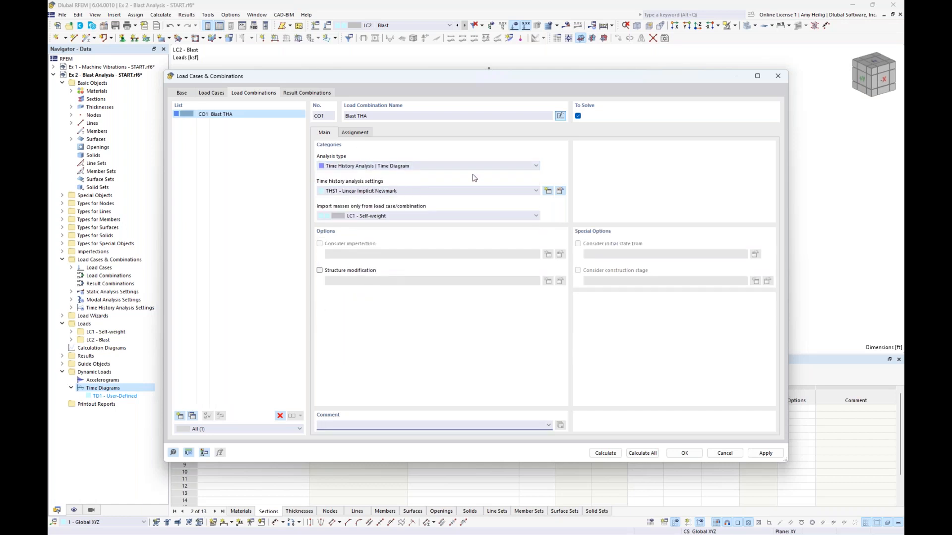
{"action": "left_click", "coordinate": [561, 191]}
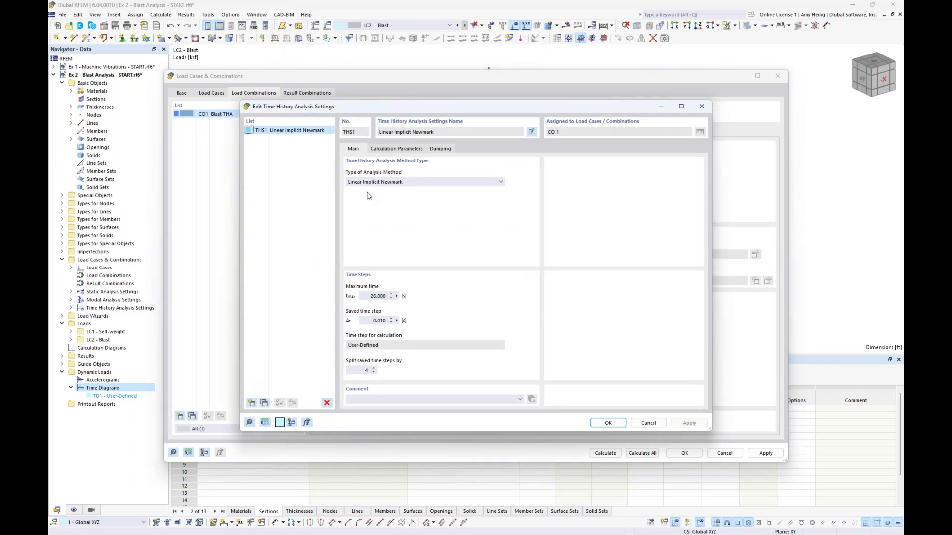
{"action": "left_click", "coordinate": [384, 183]}
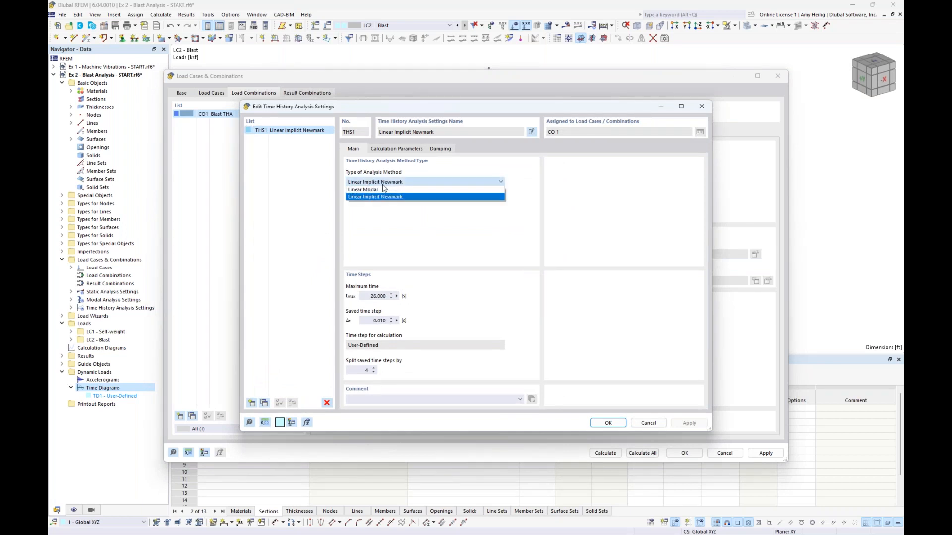
{"action": "left_click", "coordinate": [408, 214]}
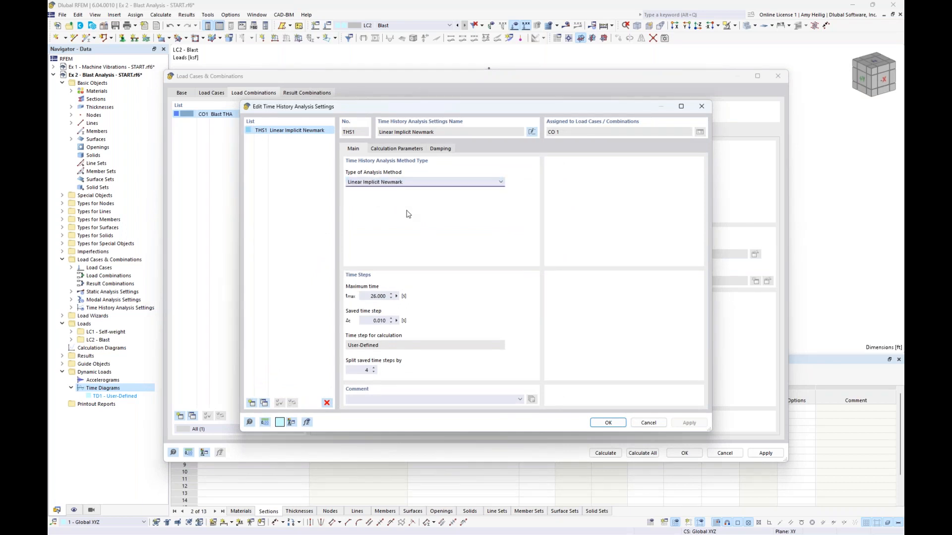
- Set the maximum time of the time history analysis to 1.0 s and split the saved time steps by 10
{"action": "left_click", "coordinate": [383, 296]}
{"action": "type", "text": "1.0"}
{"action": "left_click", "coordinate": [354, 369]}
{"action": "type", "text": "10"}
- Set the mass matrix type to Consistent, review the Rayleigh damping parameters and save the time history analysis settings
{"action": "left_click", "coordinate": [396, 150]}
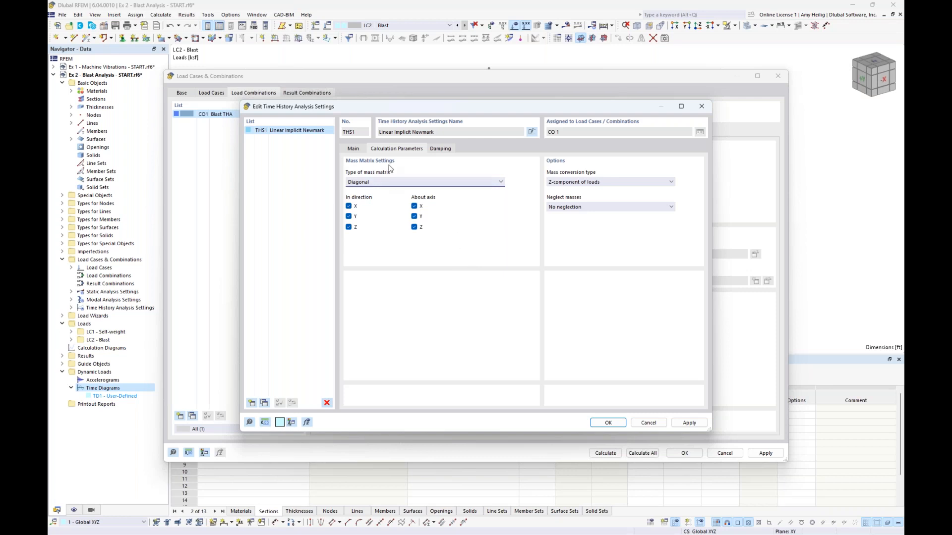
{"action": "left_click", "coordinate": [390, 182]}
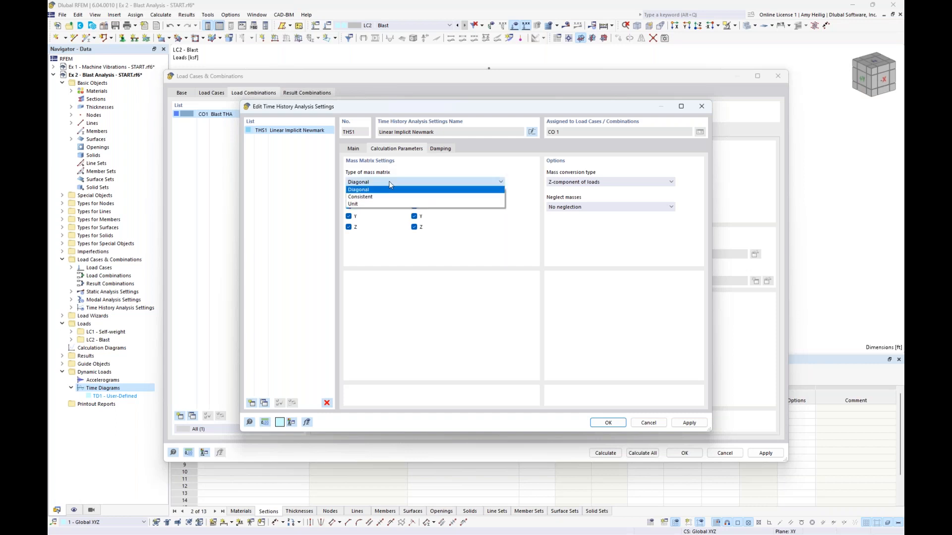
{"action": "left_click", "coordinate": [382, 198]}
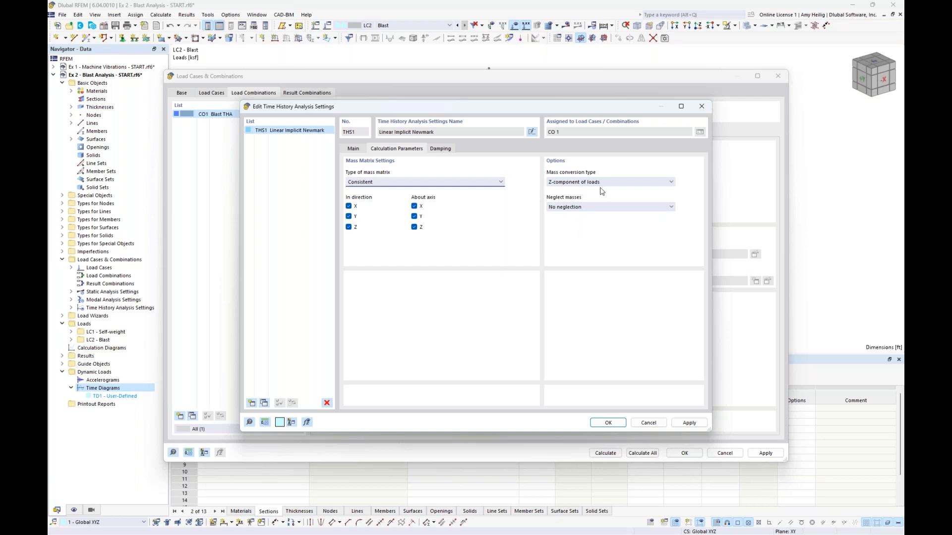
{"action": "left_click", "coordinate": [448, 151]}
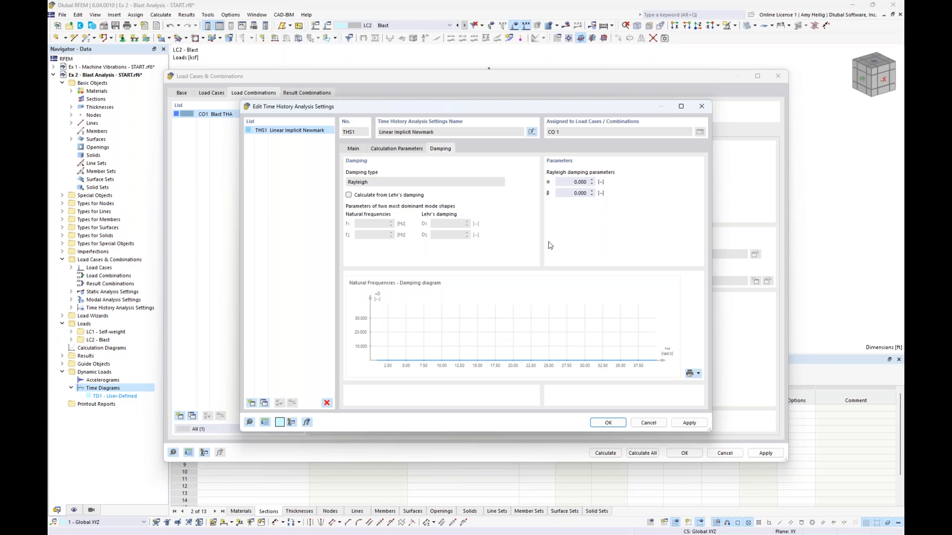
{"action": "left_click", "coordinate": [608, 423]}
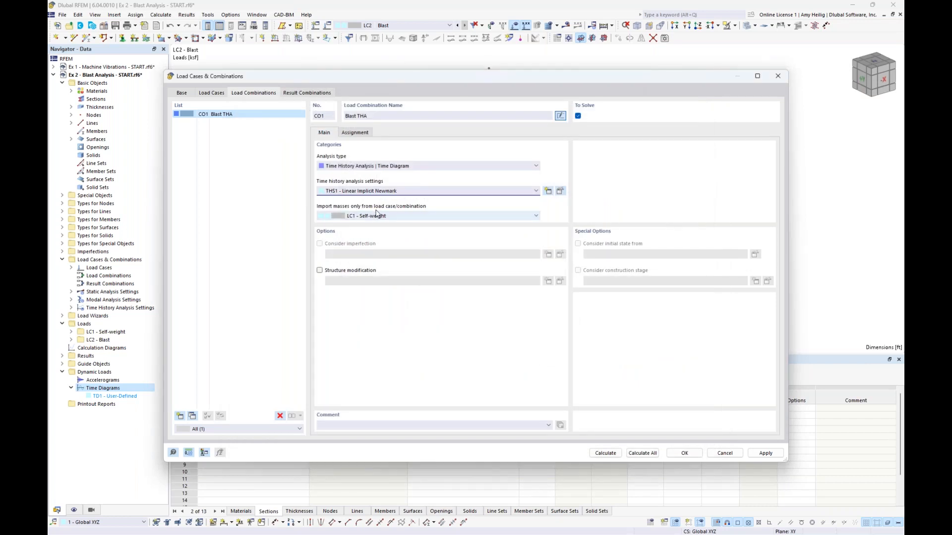
- Import masses from LC1 - Self-weight and assign LC2 Blast with time diagram TD1 - User-Defined to CO1
{"action": "left_click", "coordinate": [424, 218]}
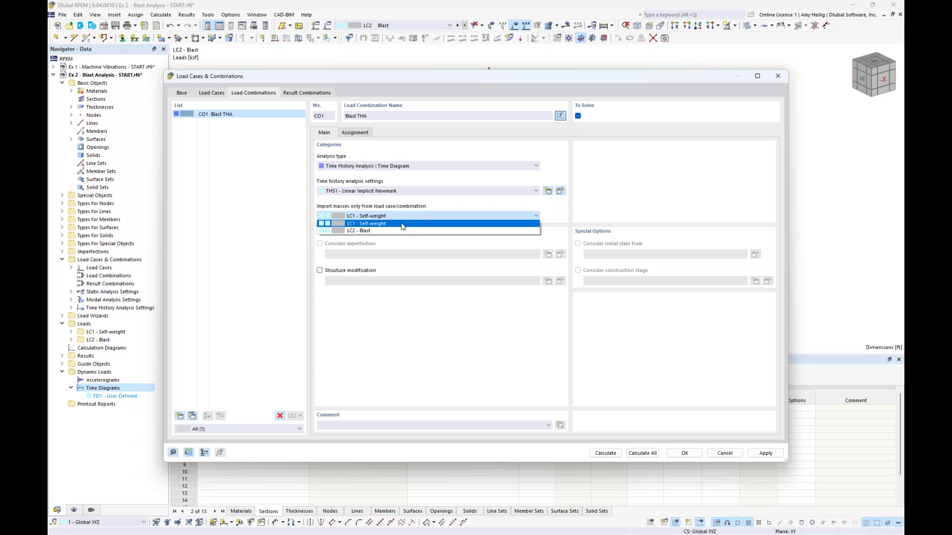
{"action": "left_click", "coordinate": [402, 226]}
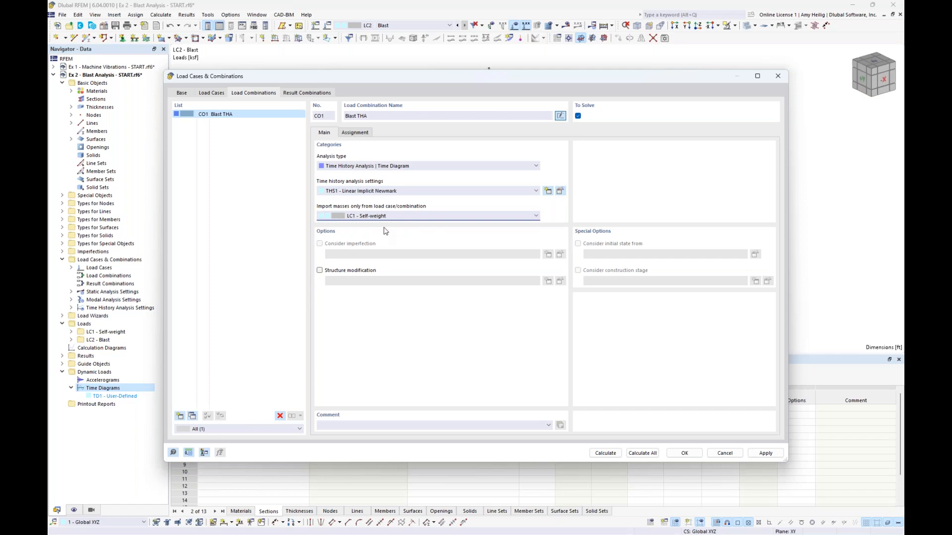
{"action": "left_click", "coordinate": [357, 134]}
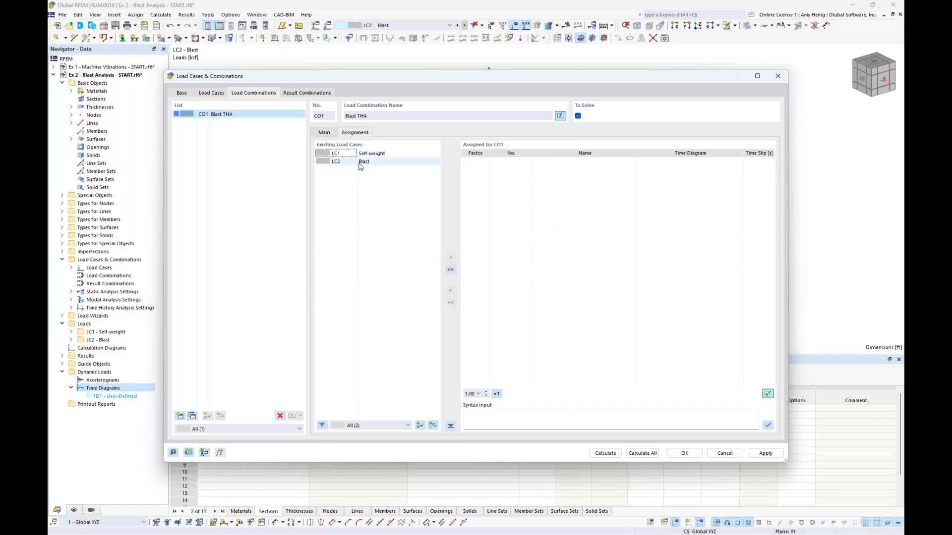
{"action": "double_click", "coordinate": [363, 163]}
{"action": "left_click_drag", "start_coordinate": [430, 83], "coordinate": [417, 299]}
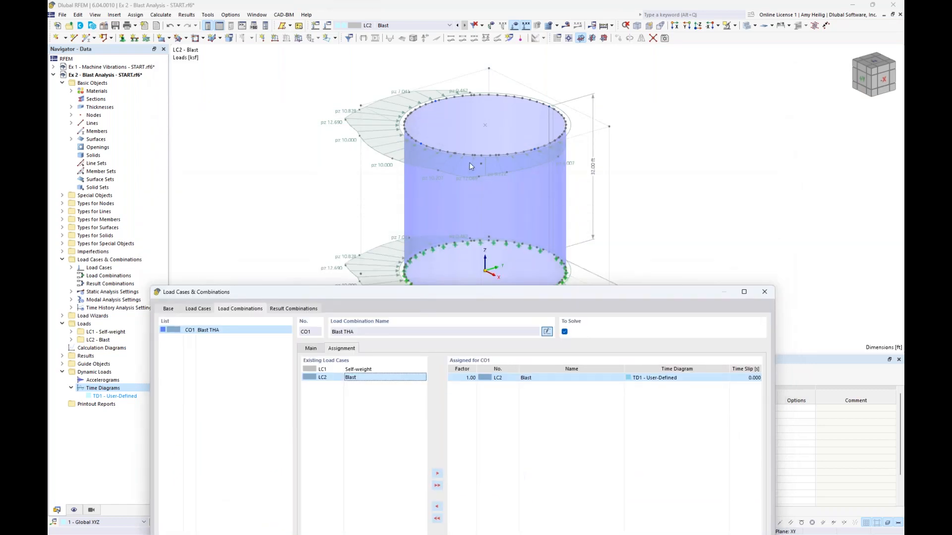
{"action": "left_click_drag", "start_coordinate": [530, 291], "coordinate": [544, 75]}
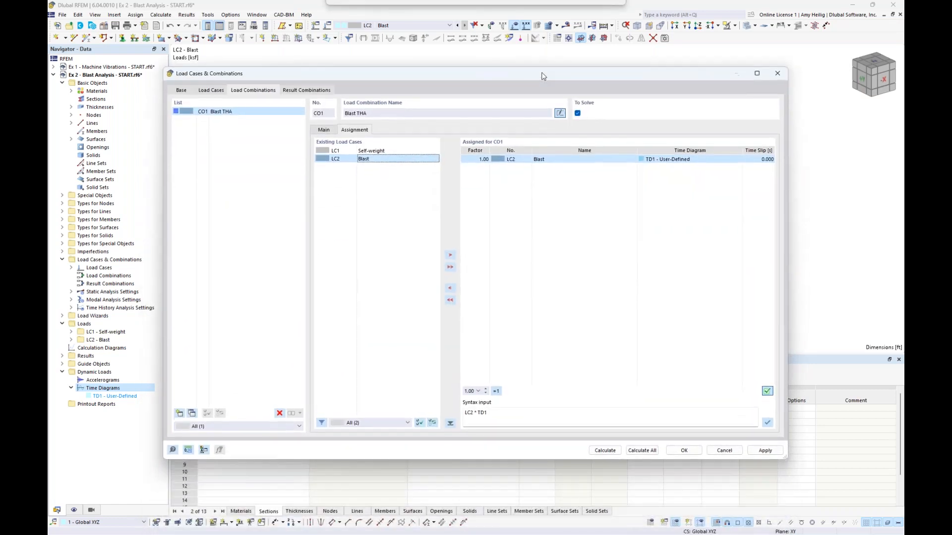
{"action": "left_click", "coordinate": [693, 161]}
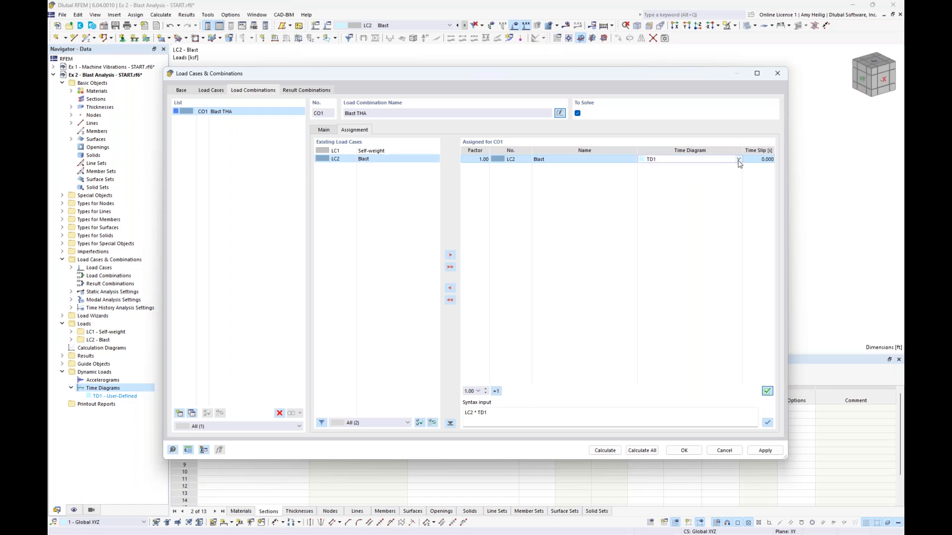
{"action": "left_click", "coordinate": [739, 159]}
{"action": "left_click", "coordinate": [675, 166]}
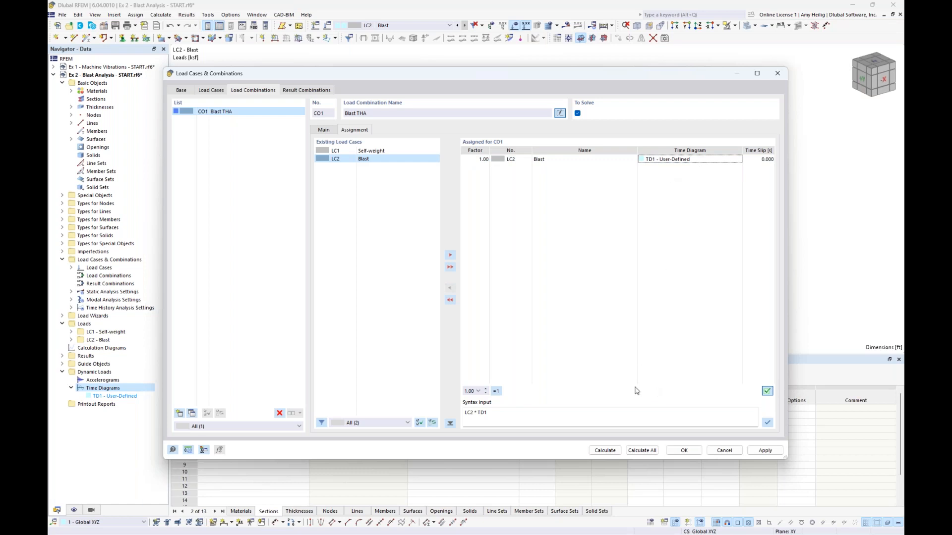
- Calculate the Blast THA load combination and hide the loads displayed on the tank
{"action": "left_click", "coordinate": [605, 450]}
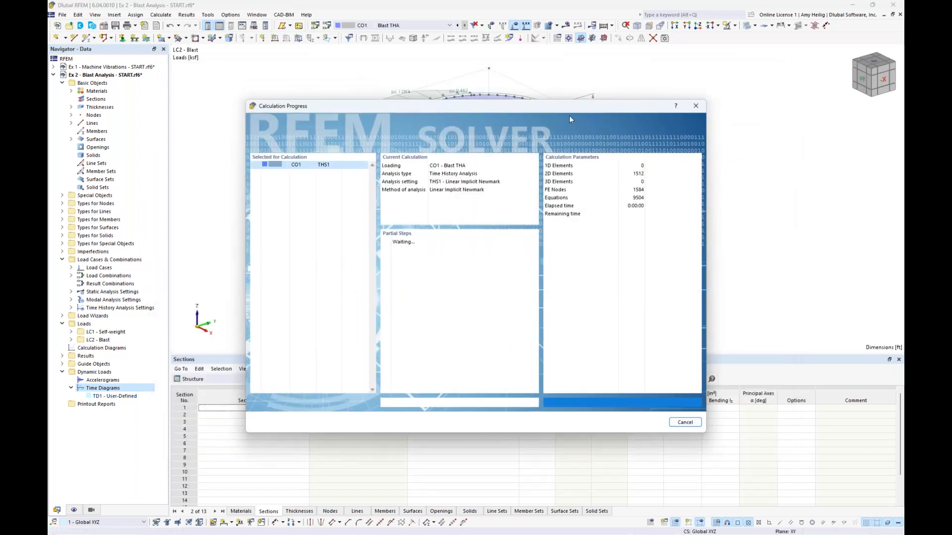
{"action": "mouse_move", "coordinate": [552, 109]}
{"action": "left_mouse_down"}
{"action": "mouse_move", "coordinate": [572, 226]}
{"action": "mouse_move", "coordinate": [550, 18]}
{"action": "mouse_move", "coordinate": [553, 96]}
{"action": "left_mouse_up"}
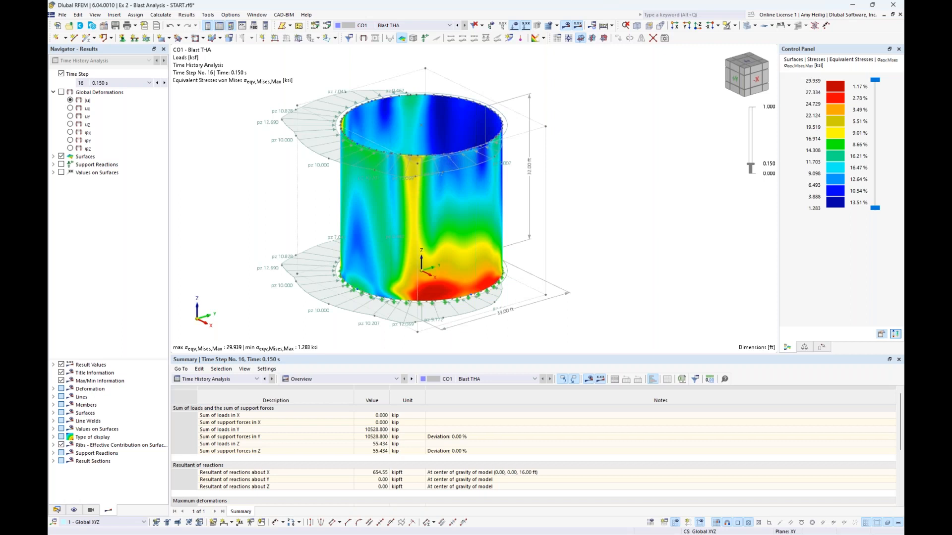
{"action": "middle_click_drag", "start_coordinate": [587, 133], "coordinate": [613, 124]}
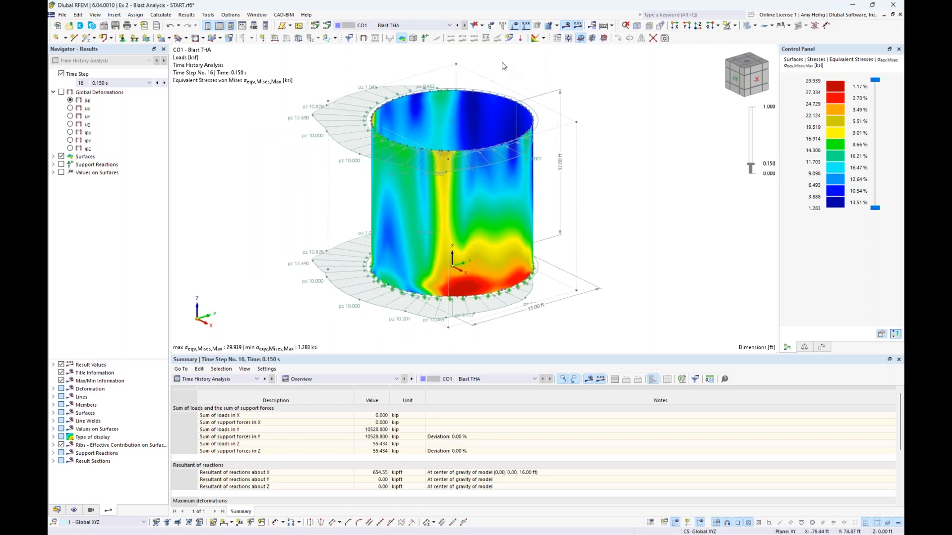
{"action": "left_click", "coordinate": [514, 25]}
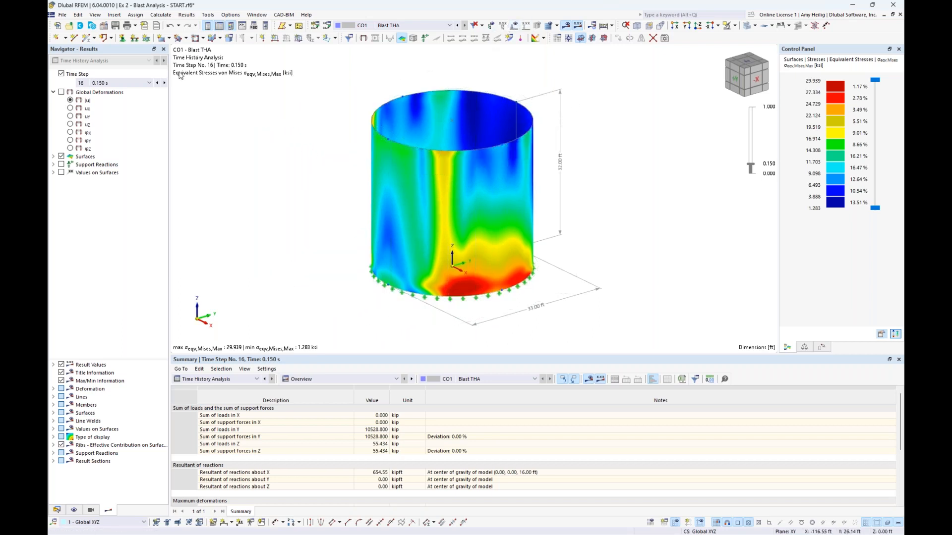
- Show the tank's global deformations |u| and compare time steps 0.000 s and 0.150 s
{"action": "left_click", "coordinate": [62, 93]}
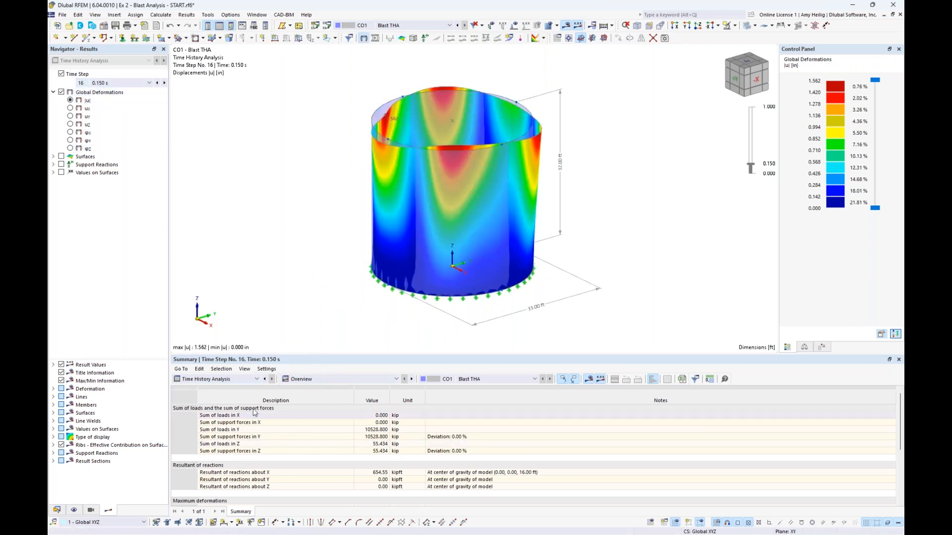
{"action": "left_click", "coordinate": [747, 27]}
{"action": "left_click", "coordinate": [144, 83]}
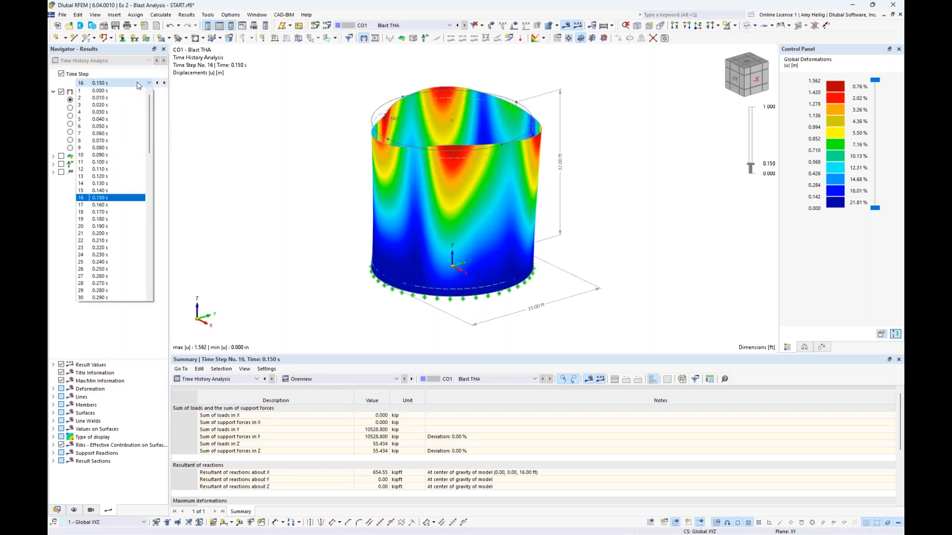
{"action": "left_click", "coordinate": [133, 92]}
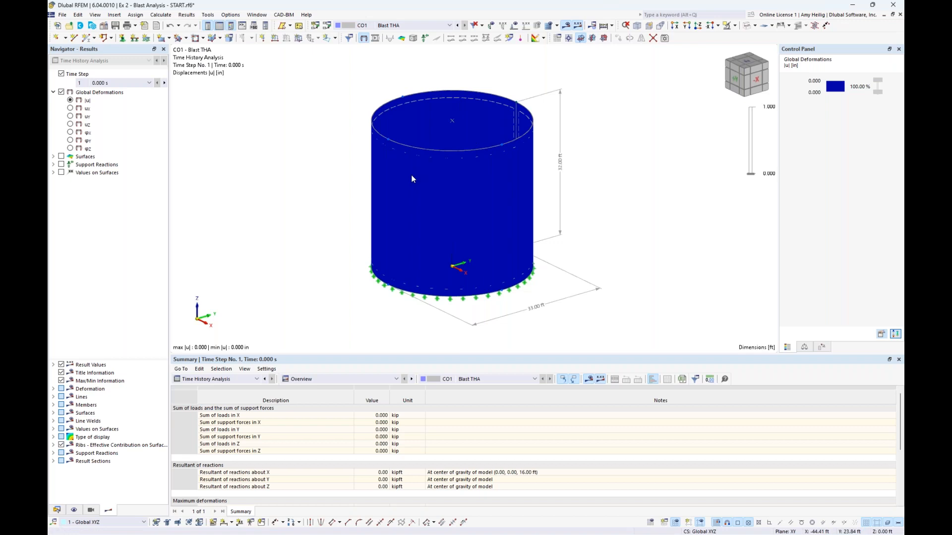
{"action": "left_click", "coordinate": [149, 83]}
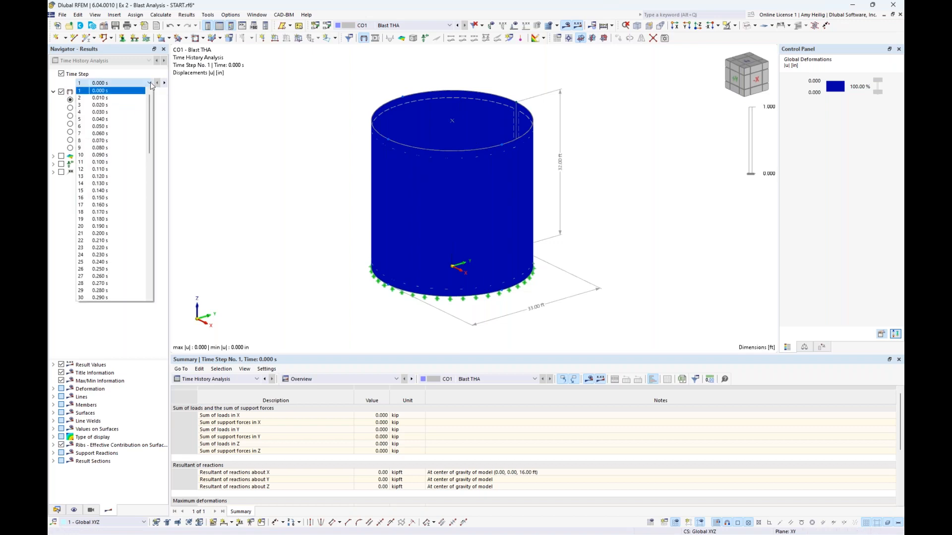
{"action": "left_click", "coordinate": [119, 198]}
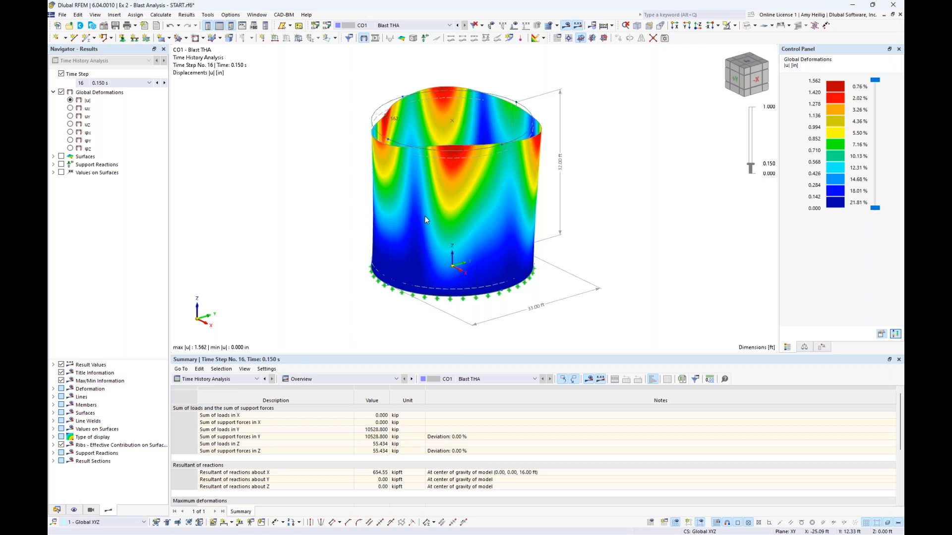
- Step through the deformation results one time step at a time from 0.150 s to 0.310 s
{"action": "left_click", "coordinate": [164, 83]}
{"action": "left_click", "coordinate": [164, 83]}
{"action": "left_click", "coordinate": [165, 85]}
{"action": "left_click", "coordinate": [164, 86]}
{"action": "left_click", "coordinate": [164, 86]}
{"action": "left_click", "coordinate": [164, 83]}
{"action": "left_click", "coordinate": [164, 82]}
{"action": "left_click", "coordinate": [165, 83]}
{"action": "left_click", "coordinate": [165, 82]}
{"action": "left_click", "coordinate": [164, 83]}
{"action": "left_click", "coordinate": [164, 83]}
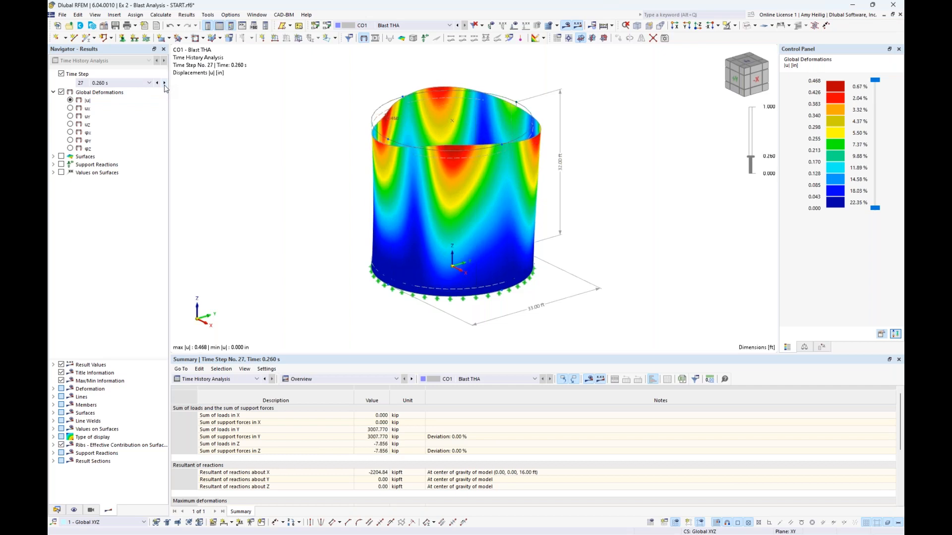
{"action": "left_click", "coordinate": [165, 84]}
{"action": "left_click", "coordinate": [165, 83]}
{"action": "left_click", "coordinate": [165, 84]}
{"action": "left_click", "coordinate": [165, 83]}
{"action": "left_click", "coordinate": [164, 84]}
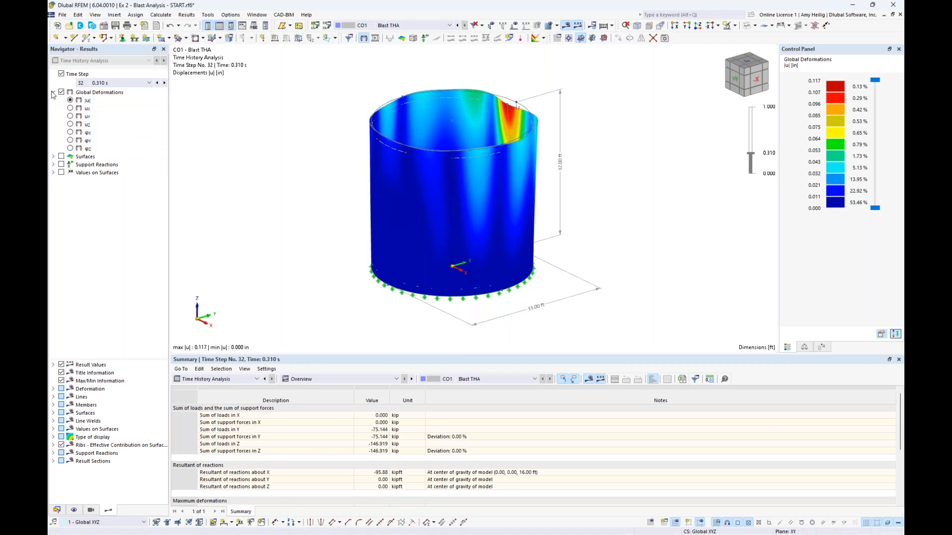
- Return to the 0.150 s time step and display the maximum von Mises equivalent stresses on the surfaces
{"action": "left_click", "coordinate": [149, 83]}
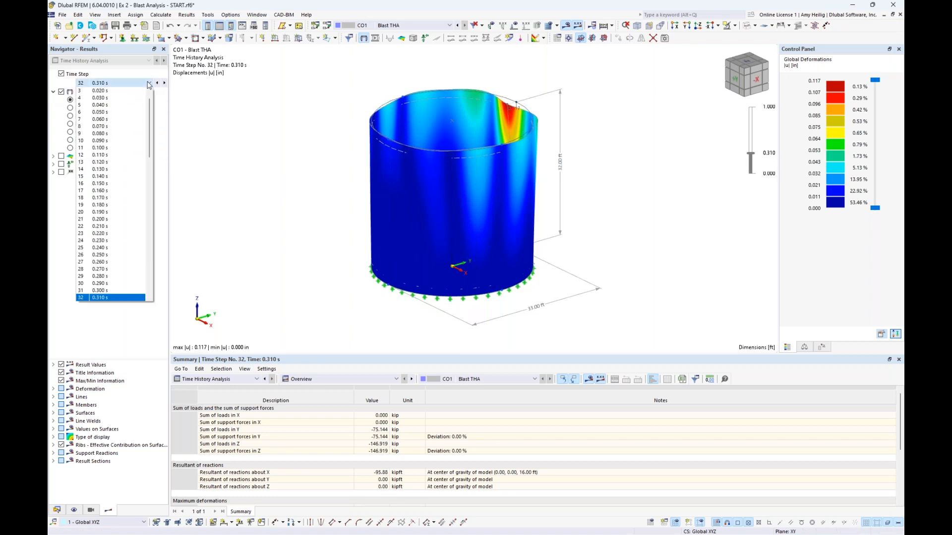
{"action": "key", "text": "Escape"}
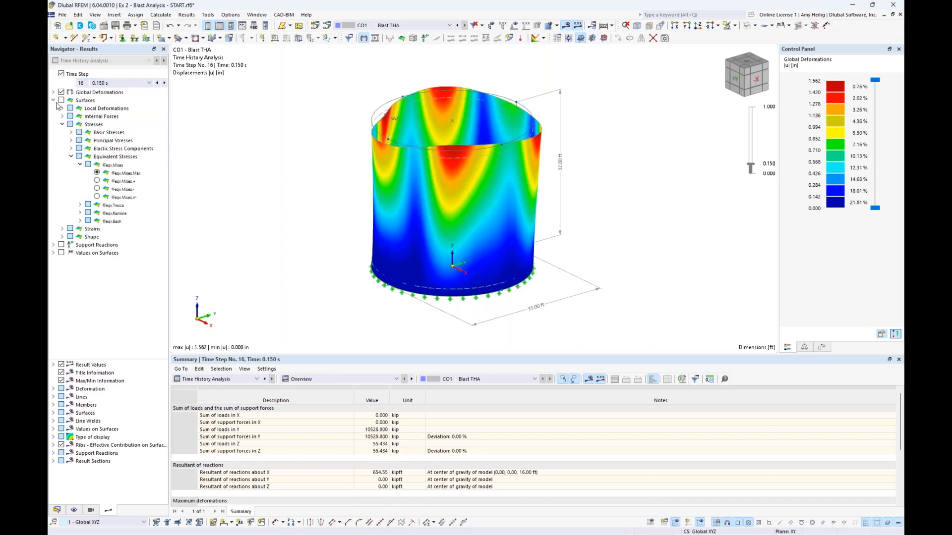
{"action": "left_click", "coordinate": [61, 100]}
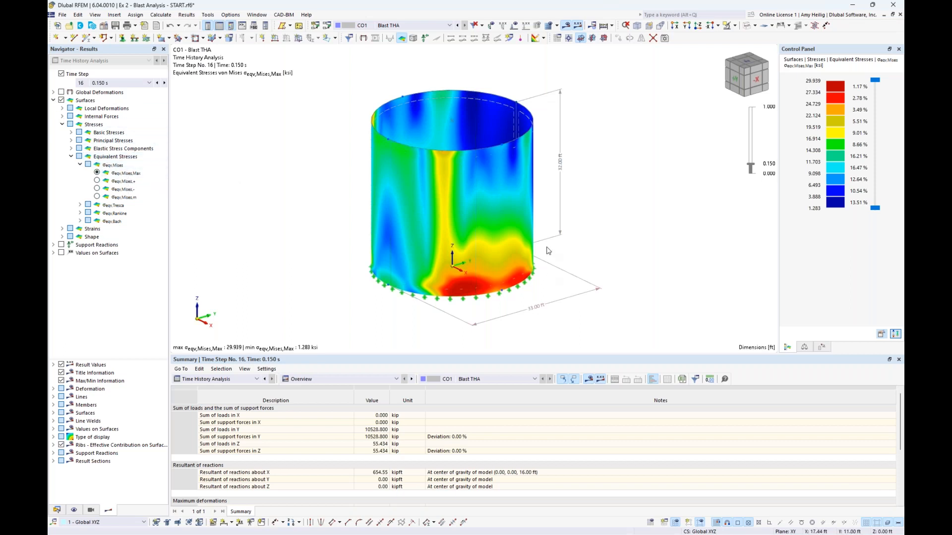
{"action": "left_click", "coordinate": [53, 100]}
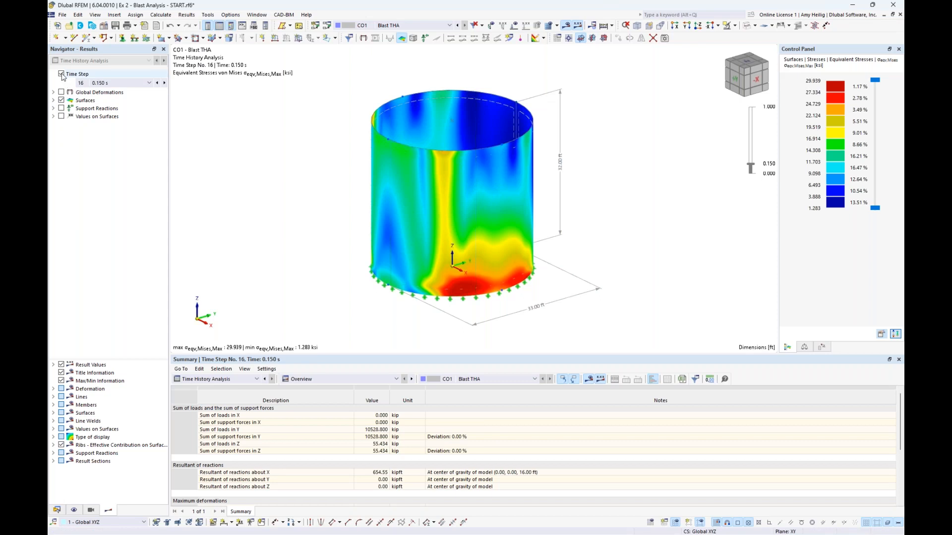
{"action": "left_click", "coordinate": [53, 100]}
- Show the stress envelope of all time steps with Max Values only, then return to the model data tree
{"action": "left_click", "coordinate": [61, 73]}
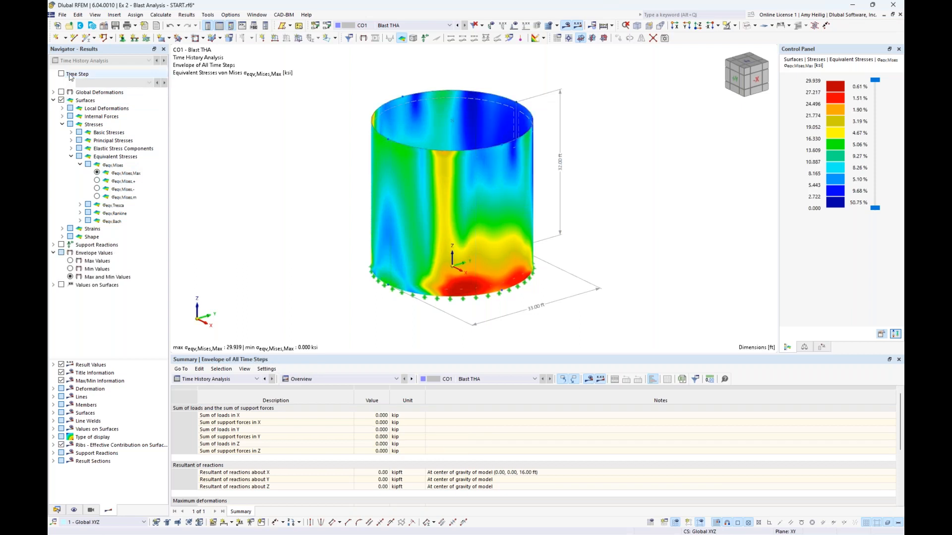
{"action": "left_click", "coordinate": [70, 261]}
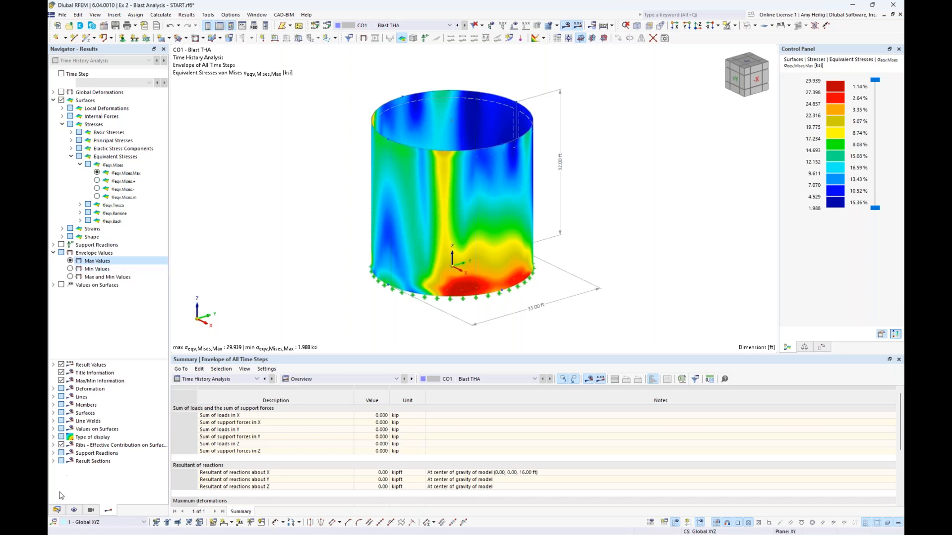
{"action": "left_click", "coordinate": [57, 511]}
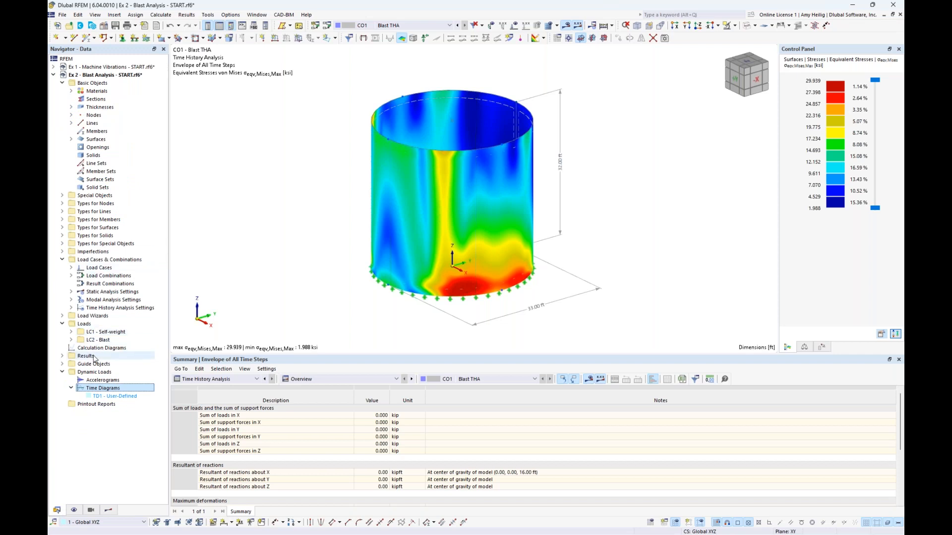
- Create a calculation diagram from the time history analysis of CO1 - Blast THA, plotting maximum deformation |u| over time
{"action": "left_click", "coordinate": [62, 324]}
{"action": "left_click", "coordinate": [62, 260]}
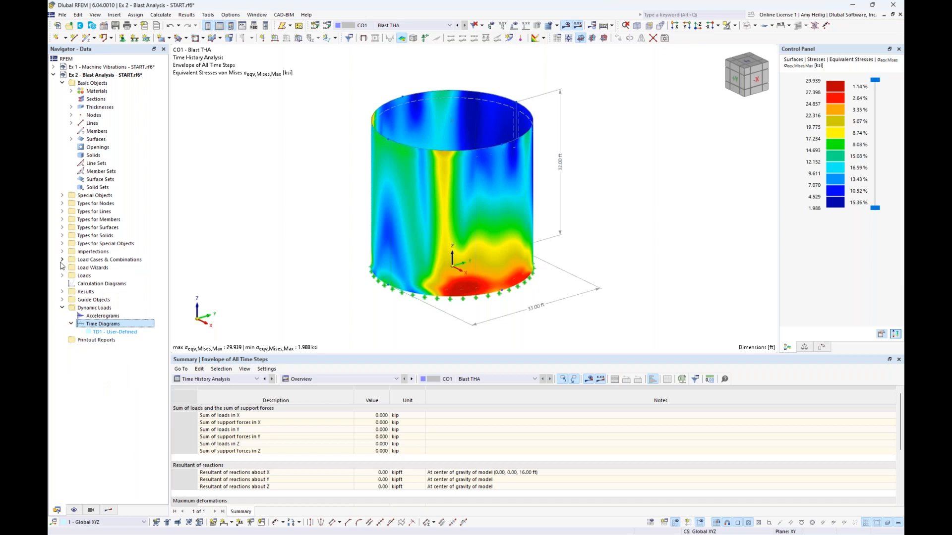
{"action": "double_click", "coordinate": [102, 284]}
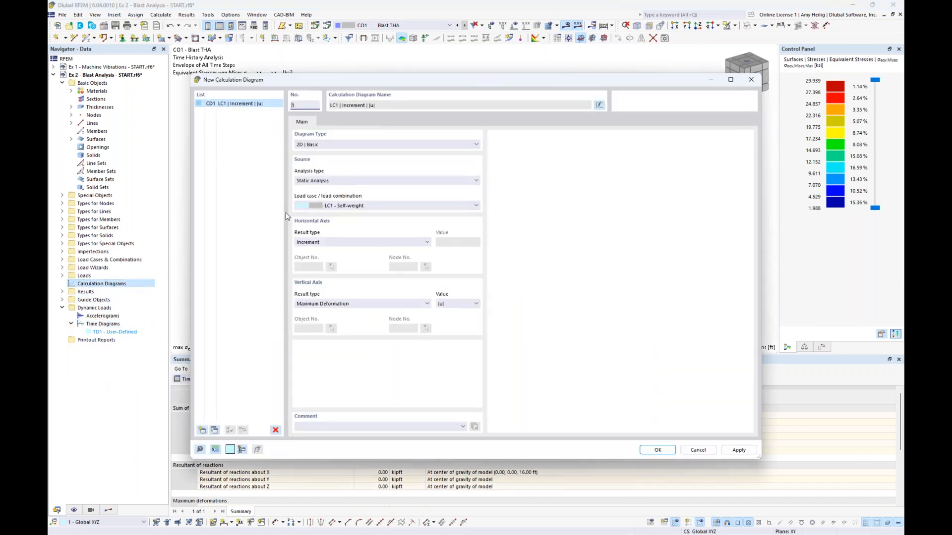
{"action": "left_click", "coordinate": [322, 181]}
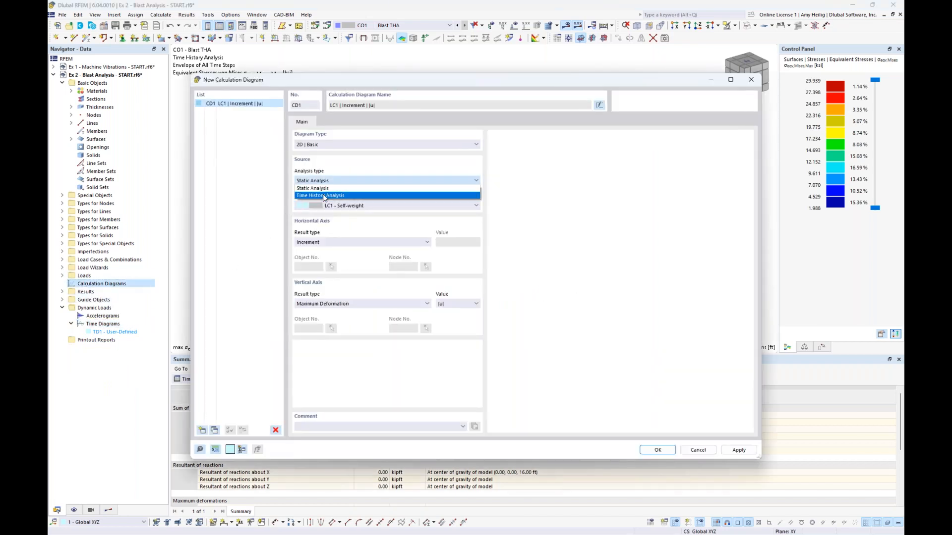
{"action": "left_click", "coordinate": [325, 197]}
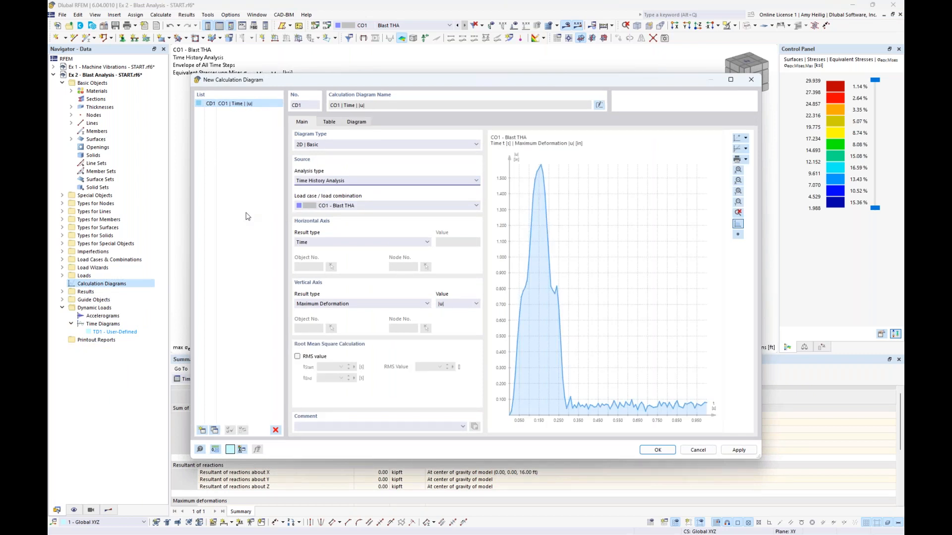
{"action": "left_click", "coordinate": [346, 206]}
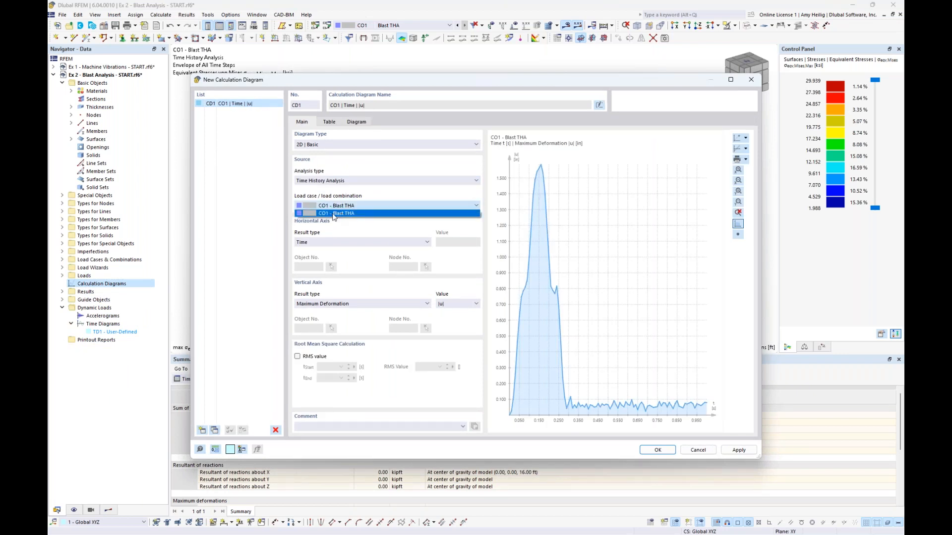
{"action": "left_click", "coordinate": [348, 229]}
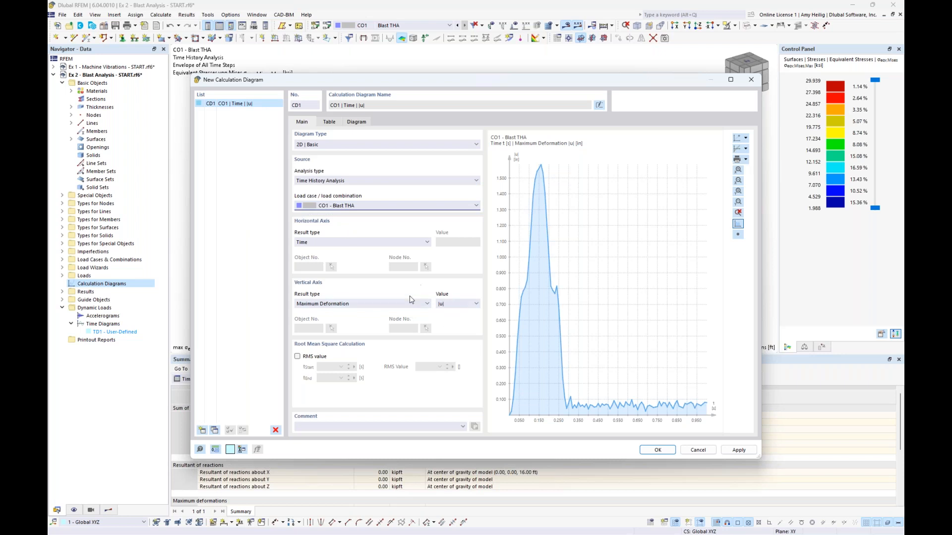
- Look through the result types offered for the vertical axis of the deformation diagram
{"action": "left_click", "coordinate": [417, 306]}
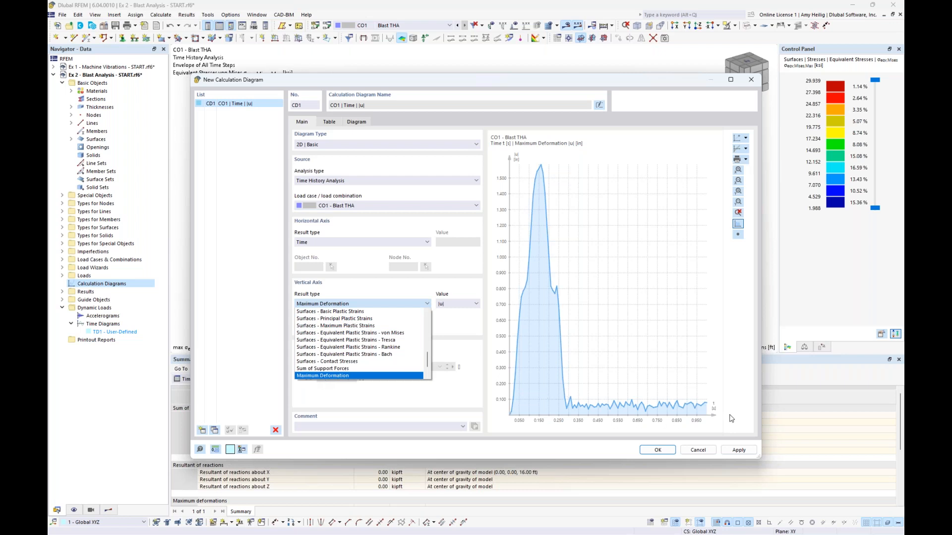
{"action": "left_click", "coordinate": [462, 391]}
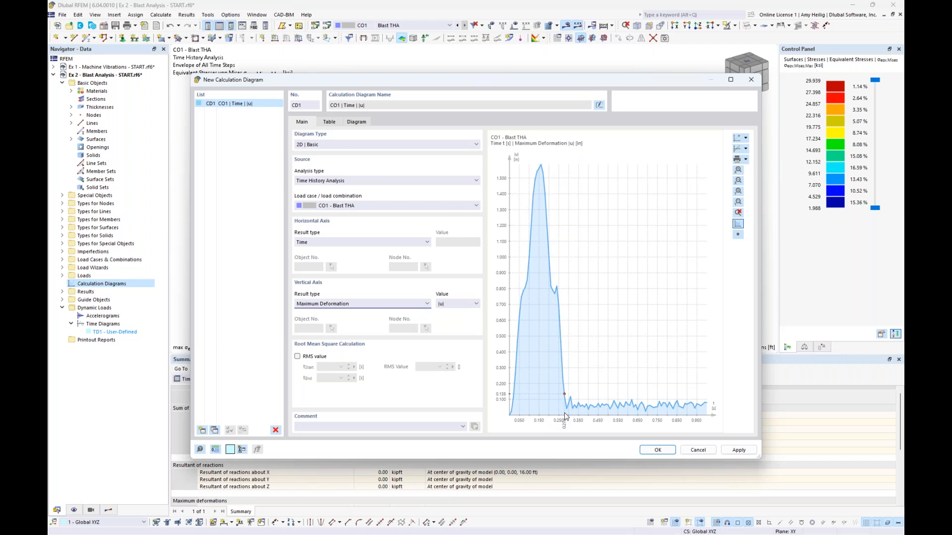
{"action": "left_click", "coordinate": [335, 304]}
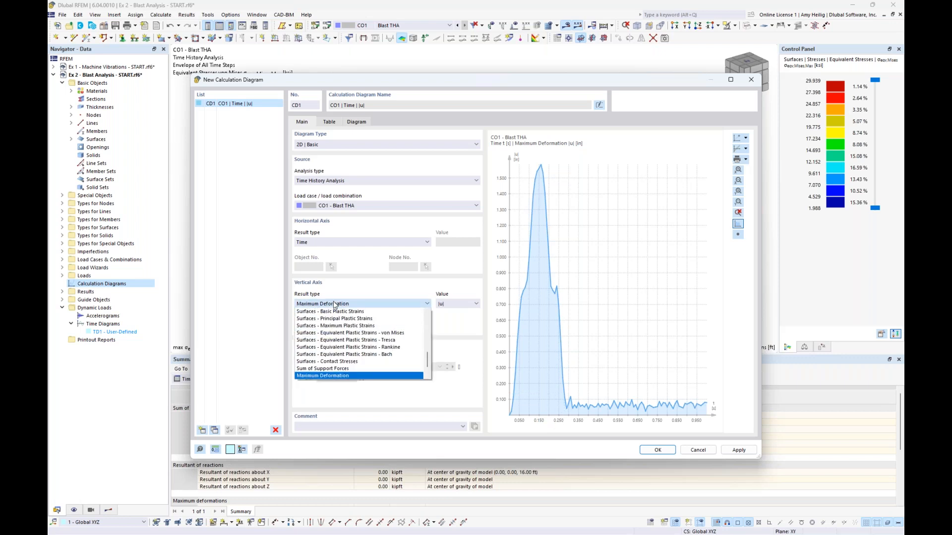
{"action": "left_click_drag", "start_coordinate": [428, 359], "coordinate": [432, 323]}
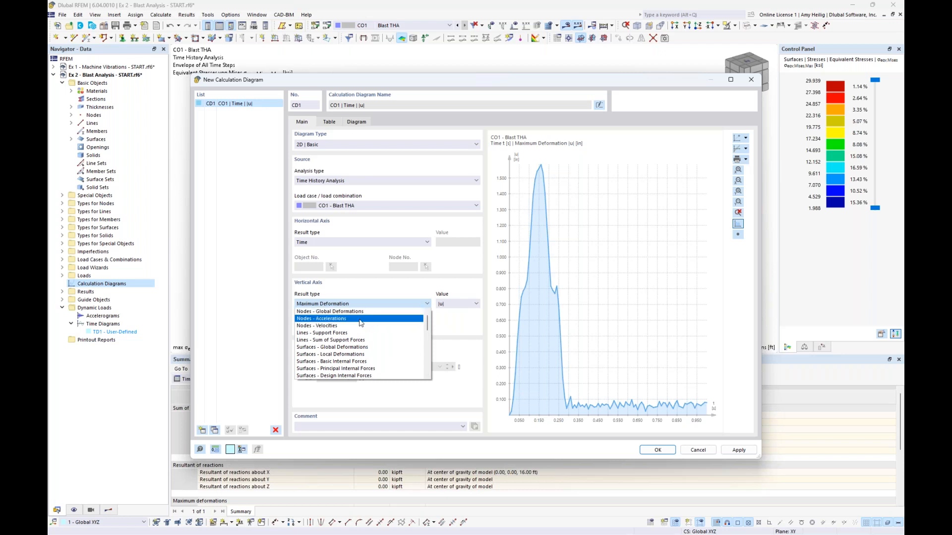
{"action": "scroll", "coordinate": [361, 323], "scroll_direction": "down", "scroll_amount": 1}
{"action": "scroll", "coordinate": [361, 323], "scroll_direction": "down", "scroll_amount": 1}
{"action": "left_click", "coordinate": [365, 275]}
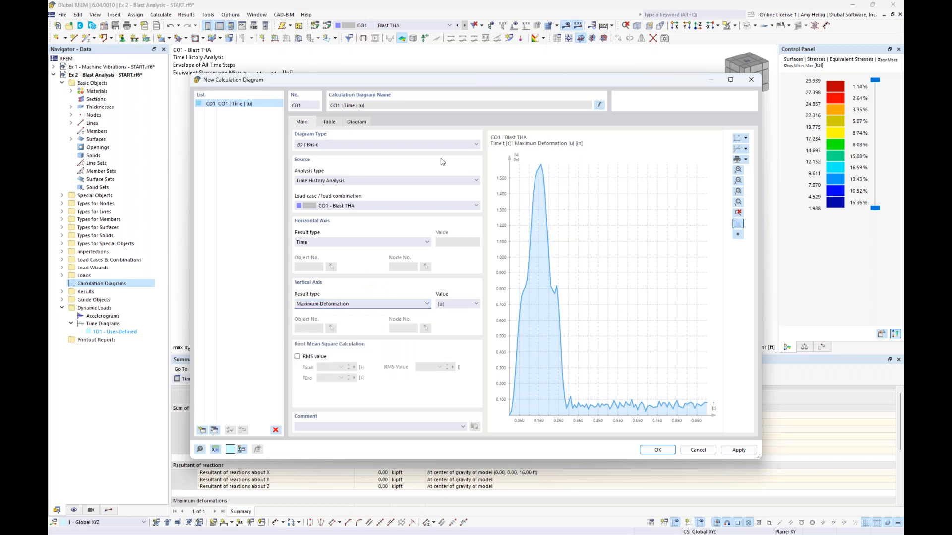
- Duplicate the deformation diagram and set the copy's vertical axis result type to Surfaces - Equivalent Total Strains - von Mises
{"action": "left_click", "coordinate": [213, 429]}
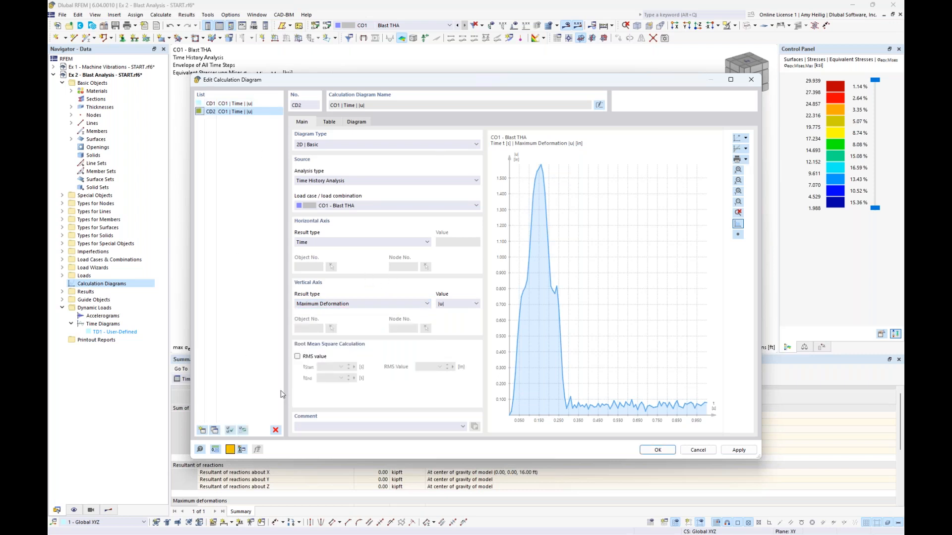
{"action": "left_click", "coordinate": [354, 304]}
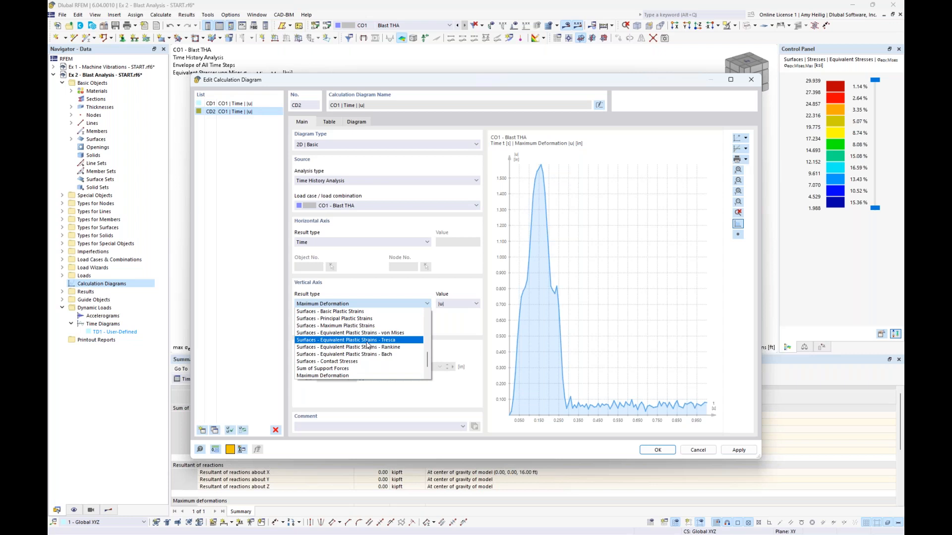
{"action": "scroll", "coordinate": [368, 345], "scroll_direction": "up", "scroll_amount": 2}
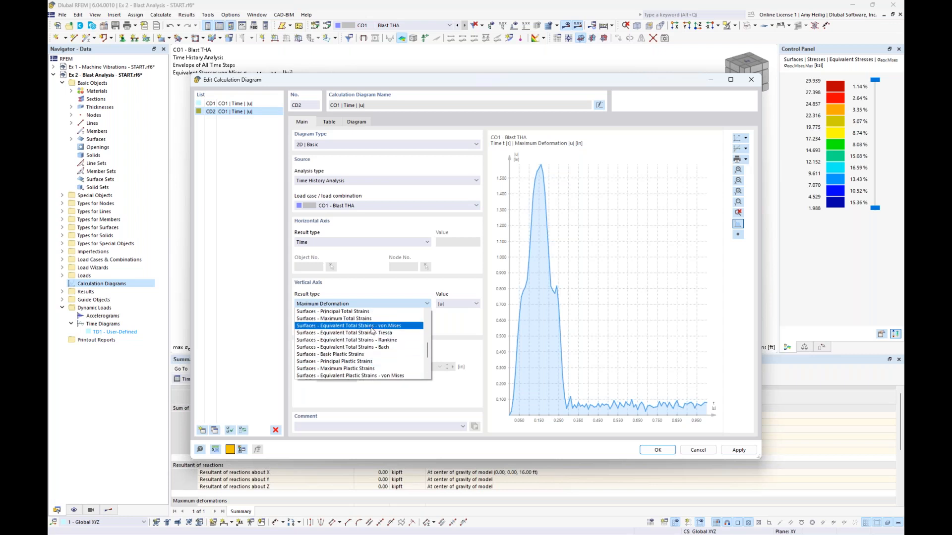
{"action": "left_click", "coordinate": [373, 326]}
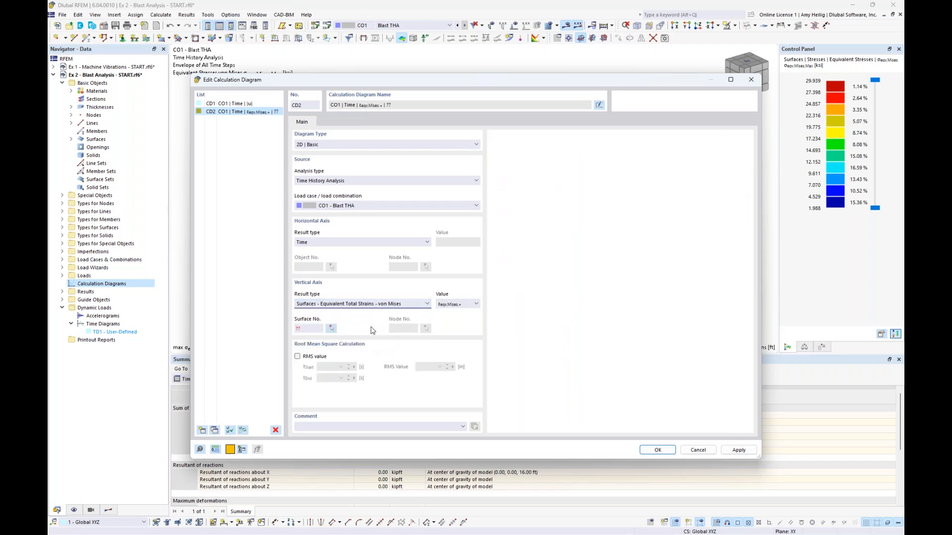
- Assign surface No. 1 and node No. 5 at the tank's base to the second diagram's vertical axis
{"action": "left_click", "coordinate": [476, 303]}
{"action": "left_click", "coordinate": [466, 316]}
{"action": "left_click", "coordinate": [331, 330]}
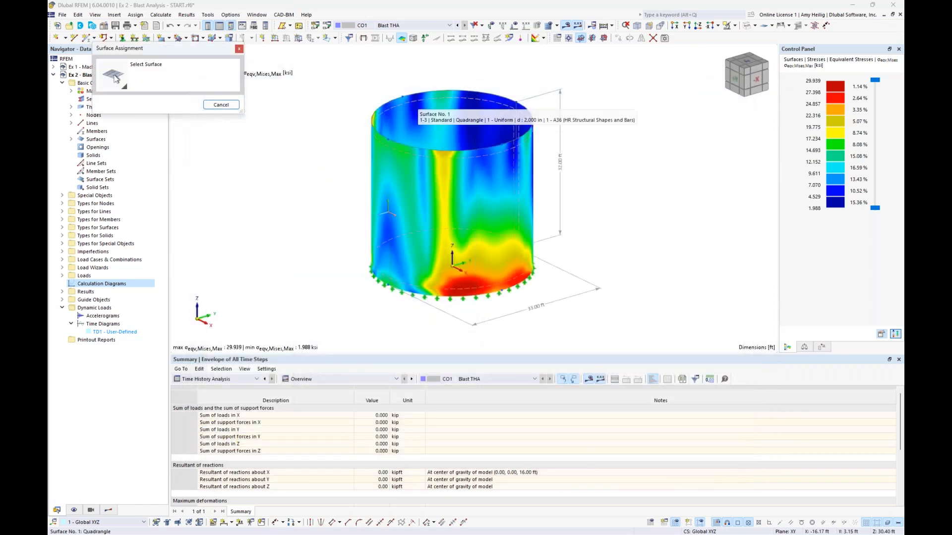
{"action": "left_click", "coordinate": [417, 111]}
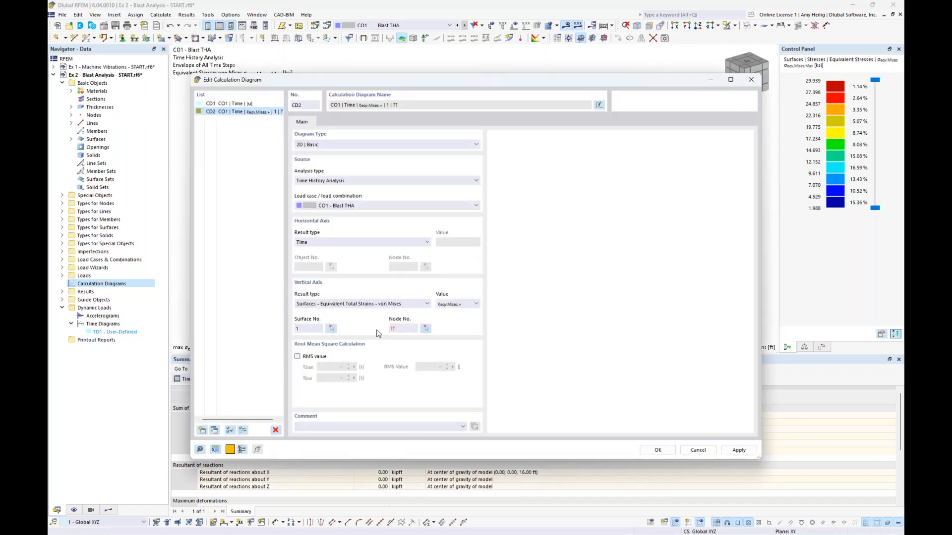
{"action": "left_click", "coordinate": [426, 329]}
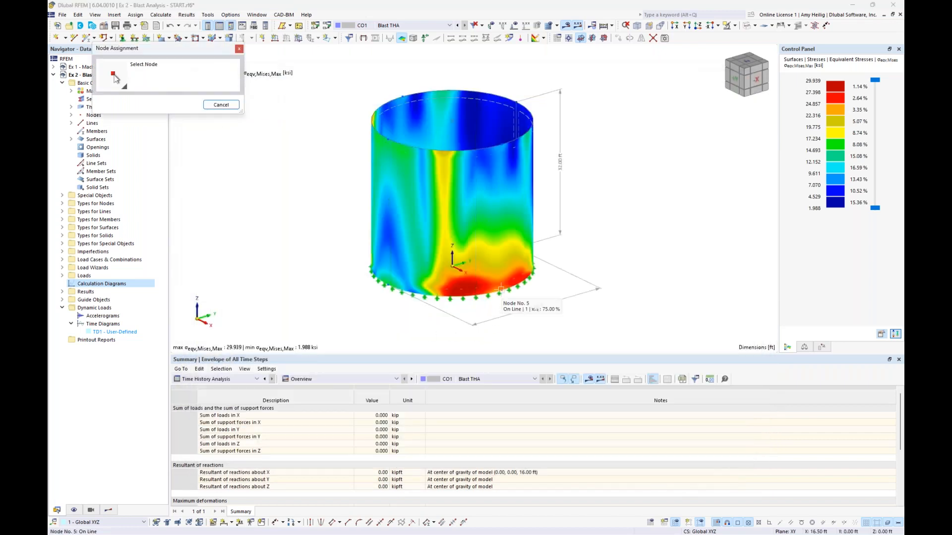
{"action": "left_click", "coordinate": [501, 288]}
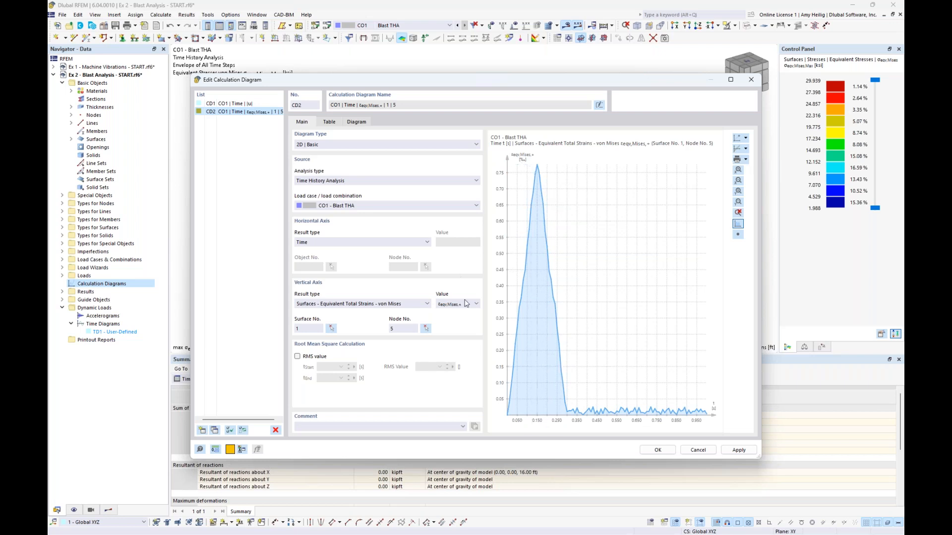
- Change the second diagram's vertical axis result type to Surfaces - Equivalent Stresses - von Mises and accept the calculation diagrams
{"action": "left_click", "coordinate": [397, 304]}
{"action": "left_click_drag", "start_coordinate": [429, 355], "coordinate": [433, 342]}
{"action": "left_click", "coordinate": [405, 337]}
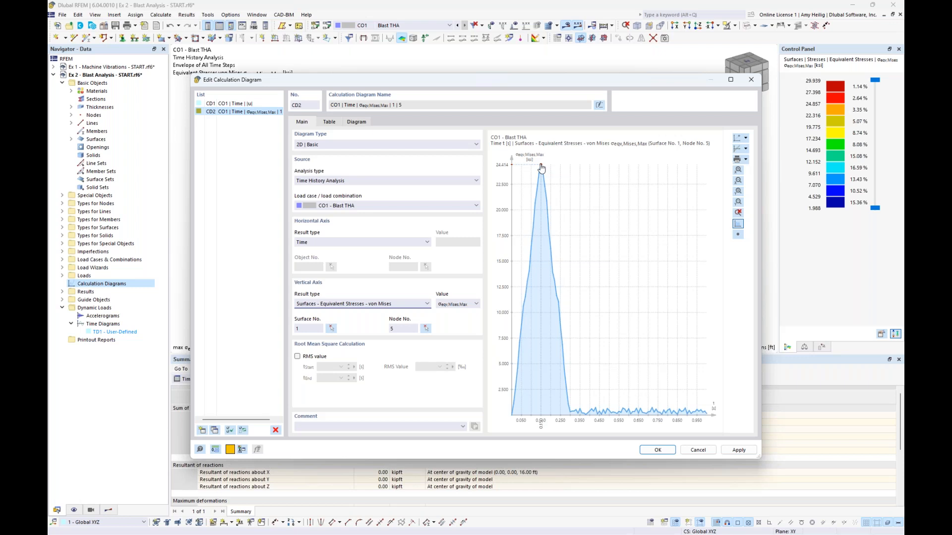
{"action": "left_click", "coordinate": [650, 449]}
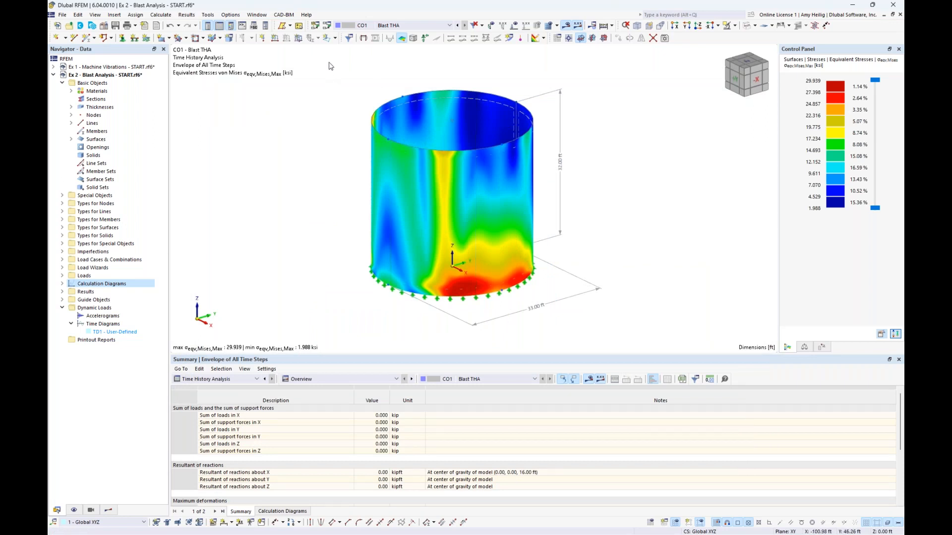
- Open the base settings for load cases and combinations and examine the standard groups available for the combination wizard
{"action": "left_click", "coordinate": [327, 25]}
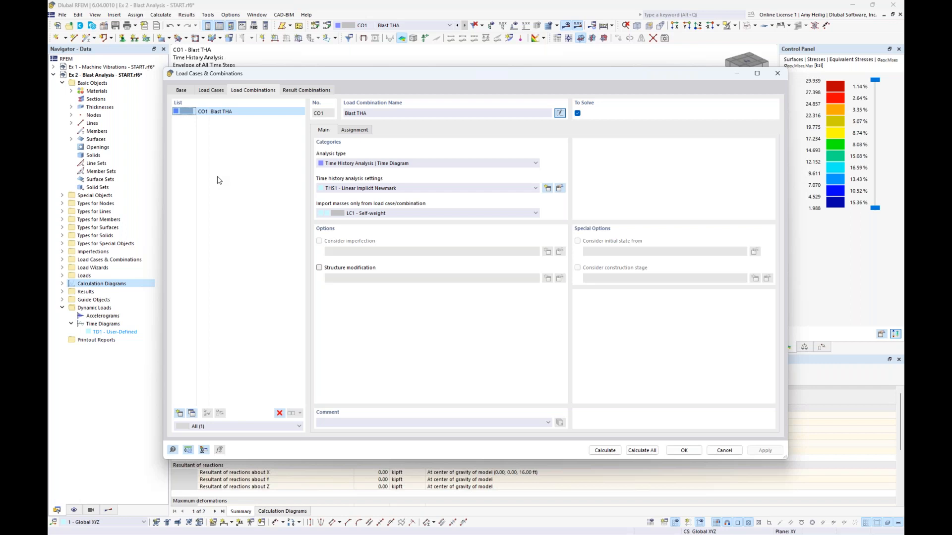
{"action": "left_click", "coordinate": [182, 91]}
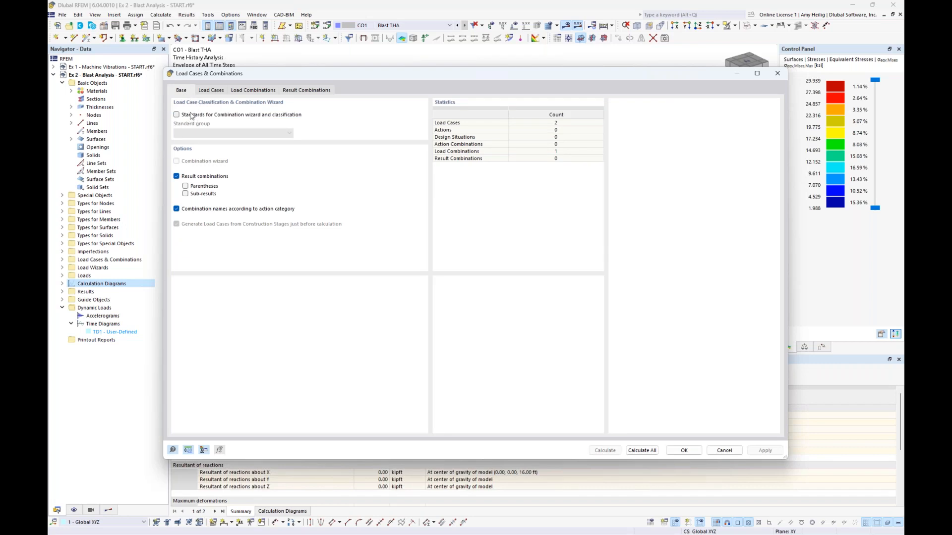
{"action": "left_click", "coordinate": [177, 115]}
{"action": "left_click", "coordinate": [232, 134]}
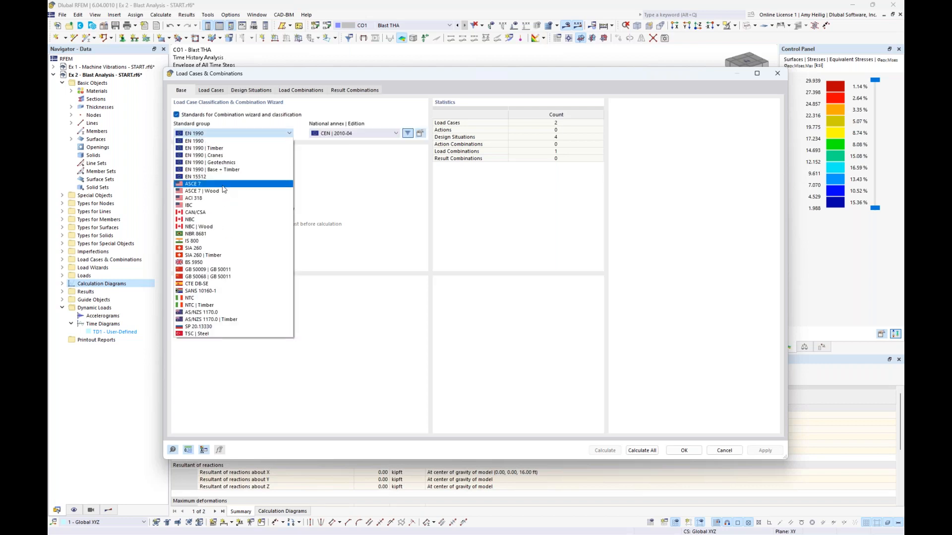
{"action": "left_click", "coordinate": [342, 189]}
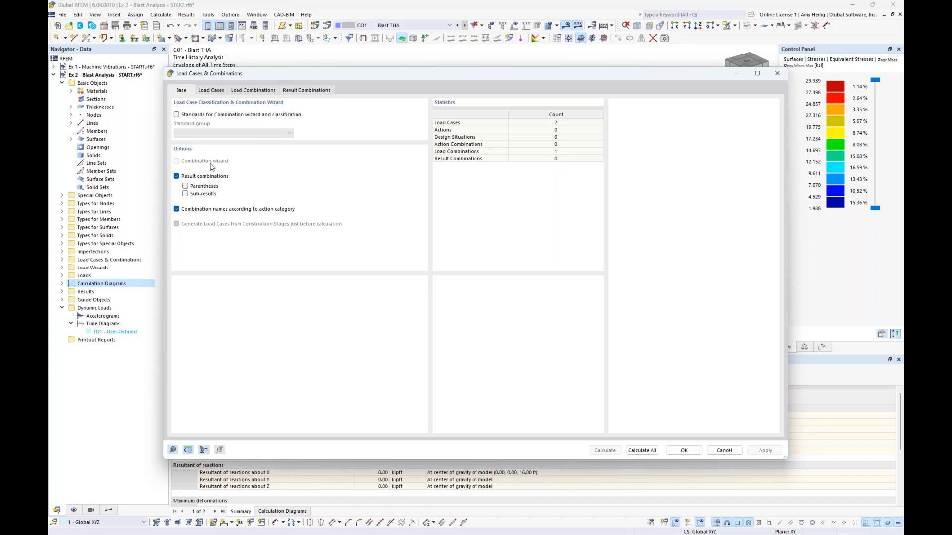
- Enable sub-results for result combinations and add a new result combination
{"action": "left_click", "coordinate": [186, 194]}
{"action": "left_click", "coordinate": [314, 91]}
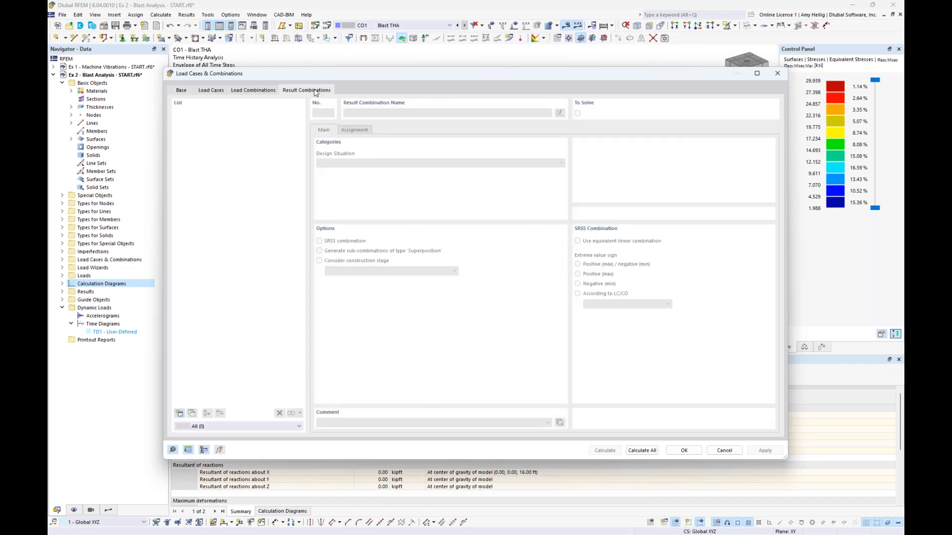
{"action": "left_click", "coordinate": [179, 414]}
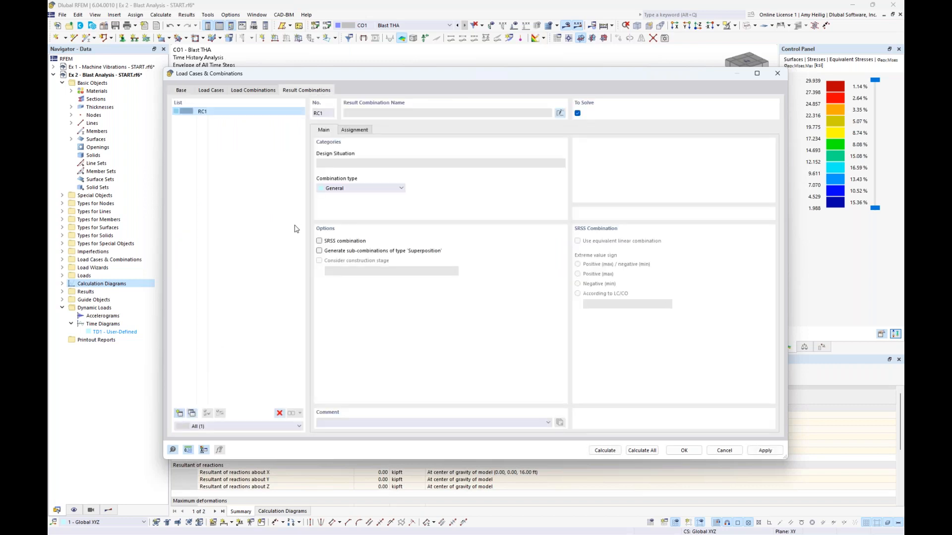
- Assign LC1 Self-weight and CO1 Blast THA to result combination RC1, each with factor 1.00
{"action": "left_click", "coordinate": [360, 132]}
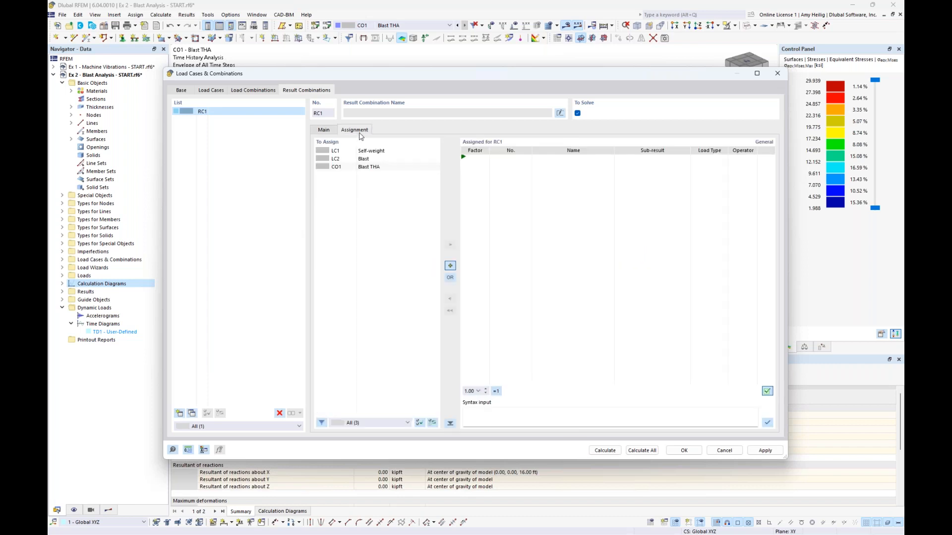
{"action": "double_click", "coordinate": [385, 151]}
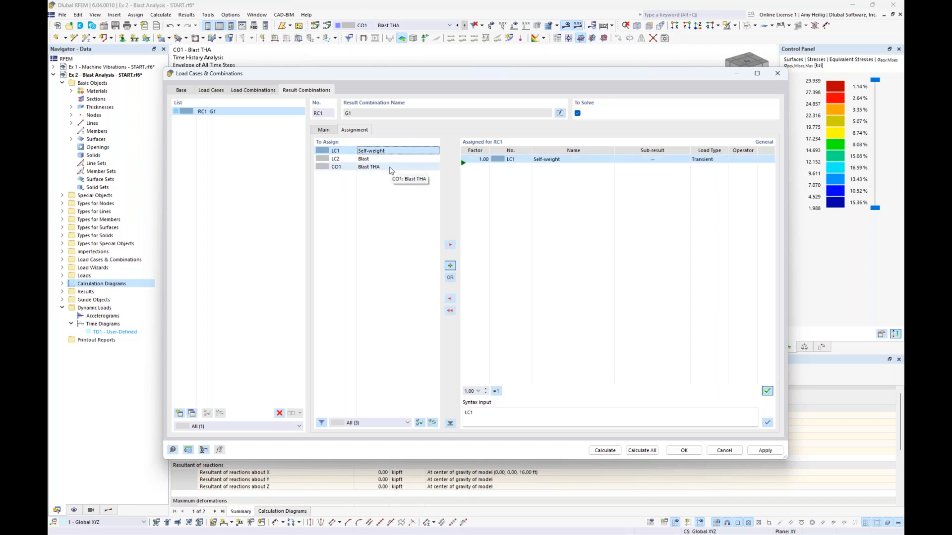
{"action": "double_click", "coordinate": [390, 169]}
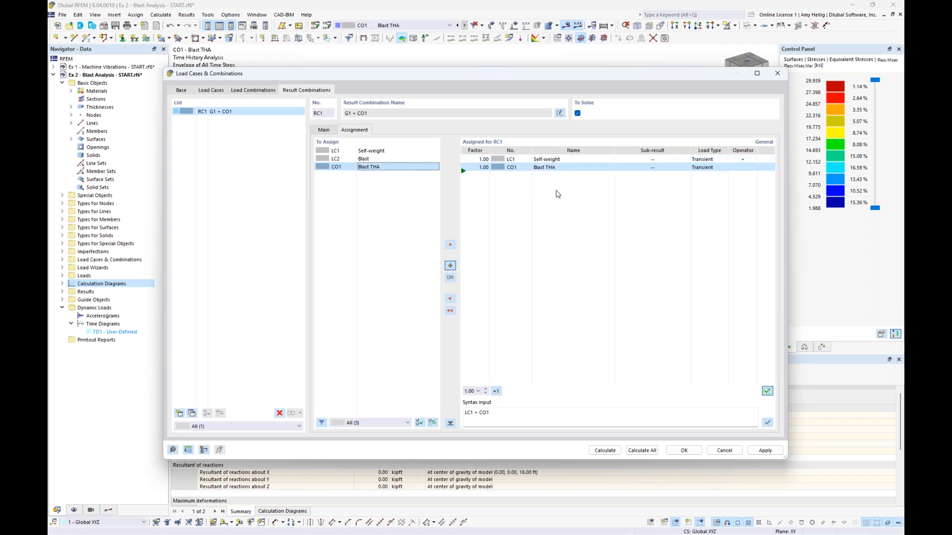
- Set the load type of both LC1 and CO1 in the result combination to Permanent
{"action": "left_click", "coordinate": [716, 162]}
{"action": "left_click", "coordinate": [721, 159]}
{"action": "left_click", "coordinate": [720, 174]}
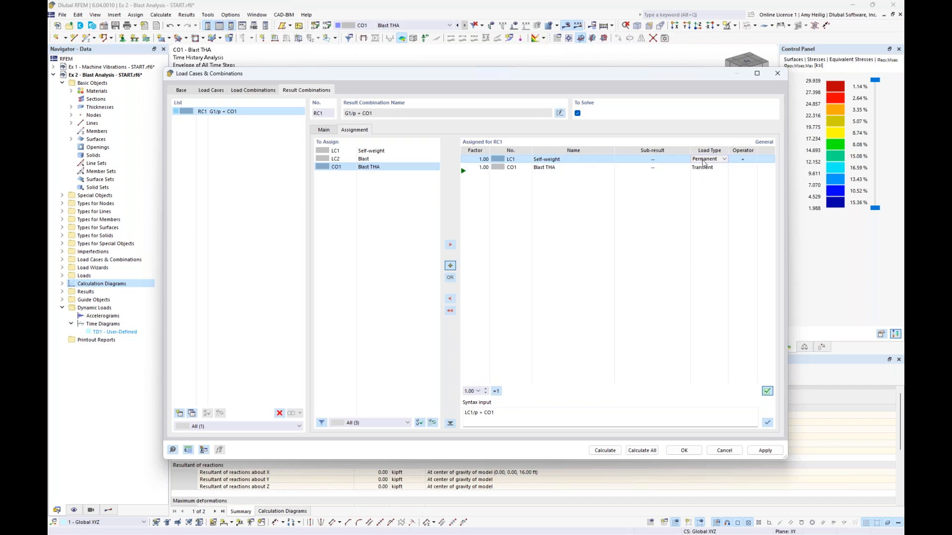
{"action": "left_click", "coordinate": [717, 171]}
{"action": "left_click", "coordinate": [721, 168]}
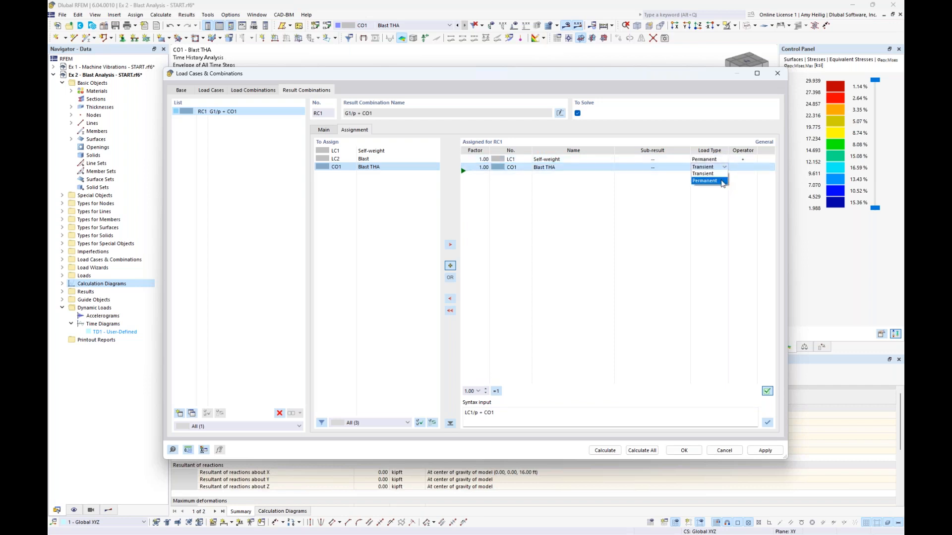
{"action": "left_click", "coordinate": [722, 182]}
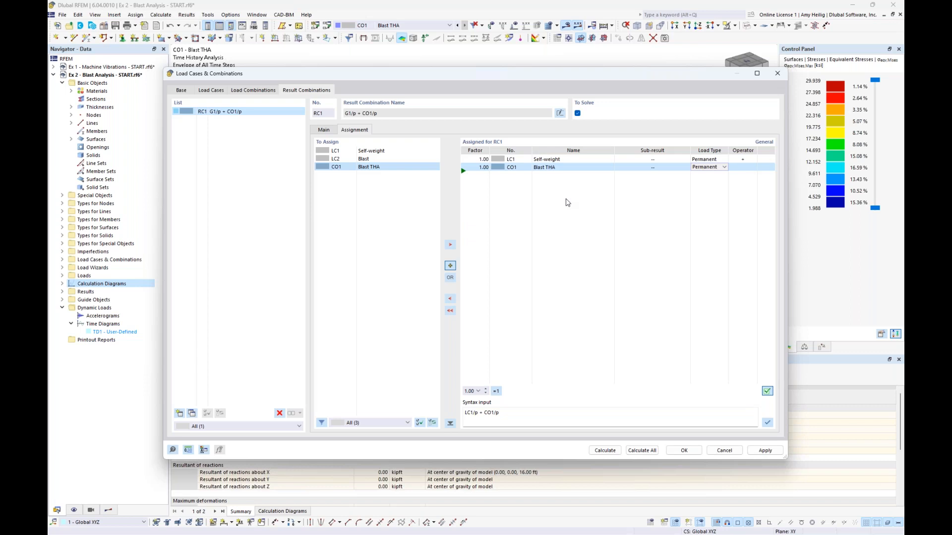
- Set the sub-result of CO1 Blast THA in result combination RC1 to 16
{"action": "left_click", "coordinate": [660, 169]}
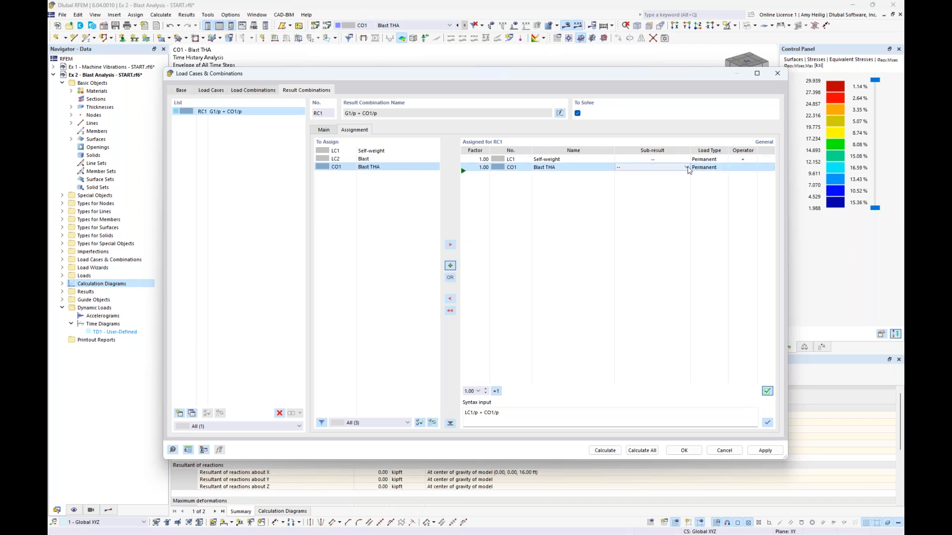
{"action": "left_click", "coordinate": [687, 168]}
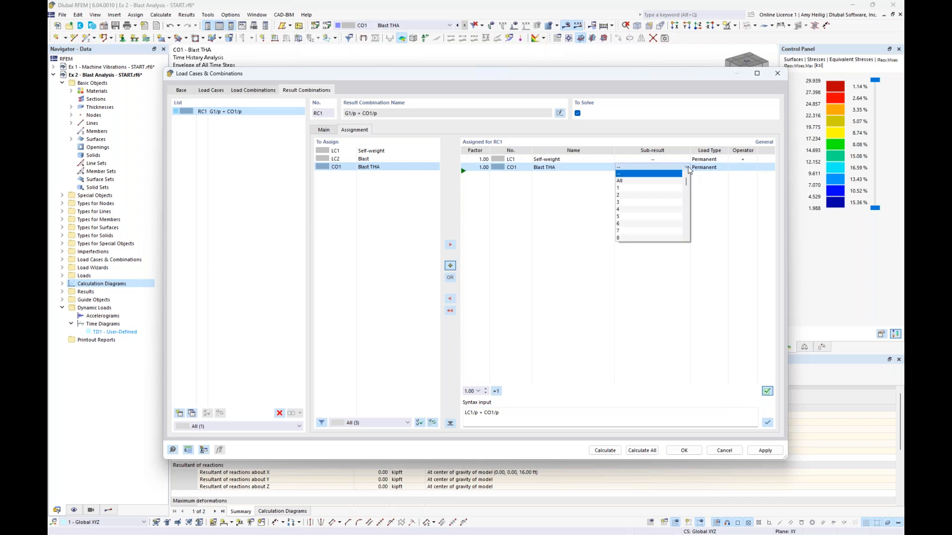
{"action": "scroll", "coordinate": [672, 213], "scroll_direction": "down", "scroll_amount": 2}
{"action": "scroll", "coordinate": [672, 213], "scroll_direction": "down", "scroll_amount": 2}
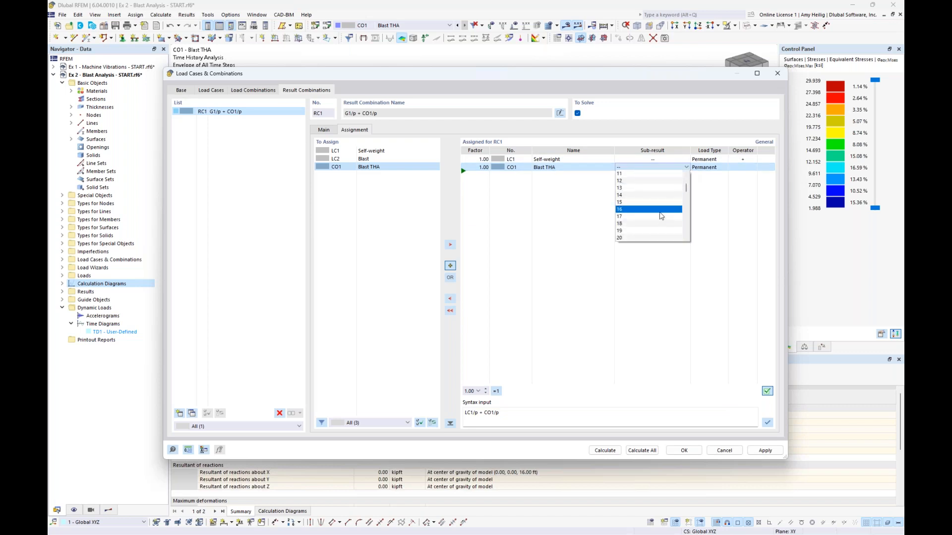
{"action": "left_click", "coordinate": [661, 215]}
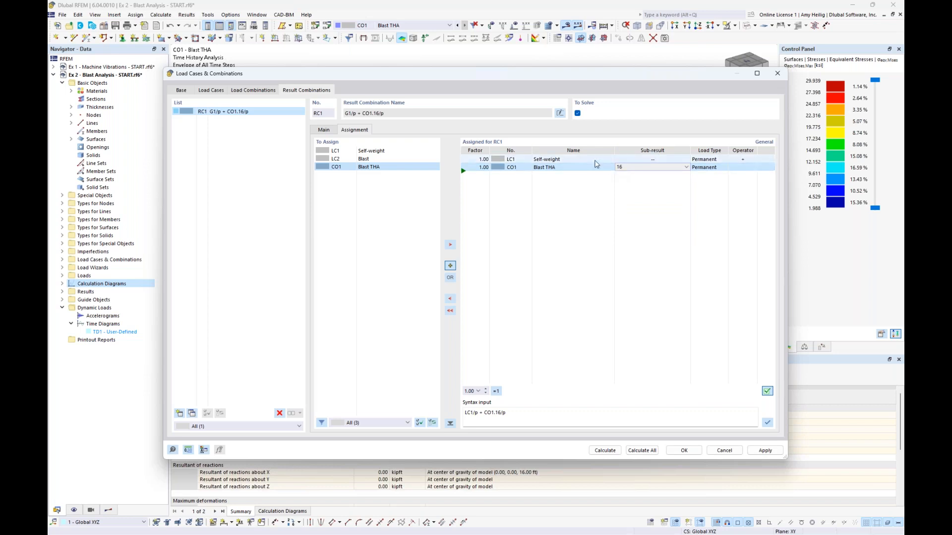
- Set the sub-result of CO1 Blast THA in RC1 to All and accept the load cases and combinations settings
{"action": "left_click", "coordinate": [686, 167]}
{"action": "scroll", "coordinate": [686, 185], "scroll_direction": "up", "scroll_amount": 3}
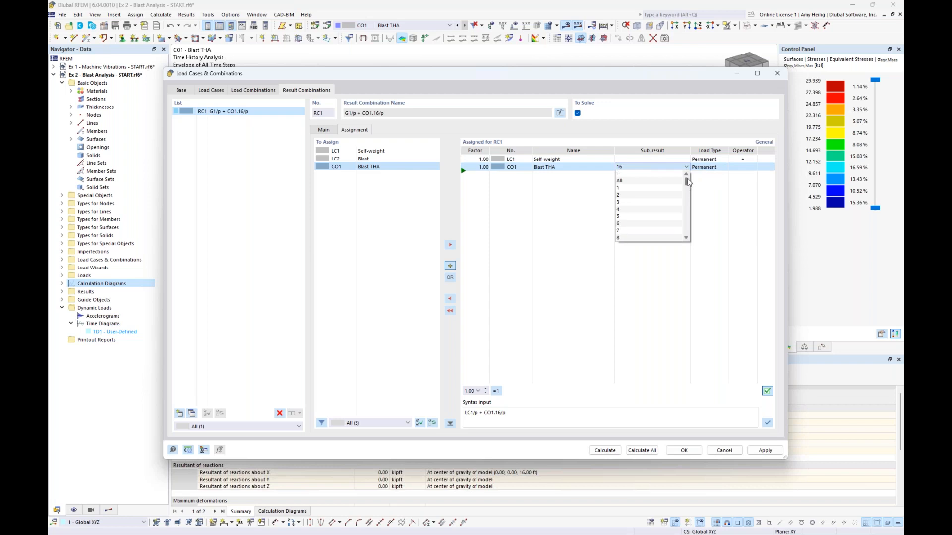
{"action": "left_click", "coordinate": [678, 182]}
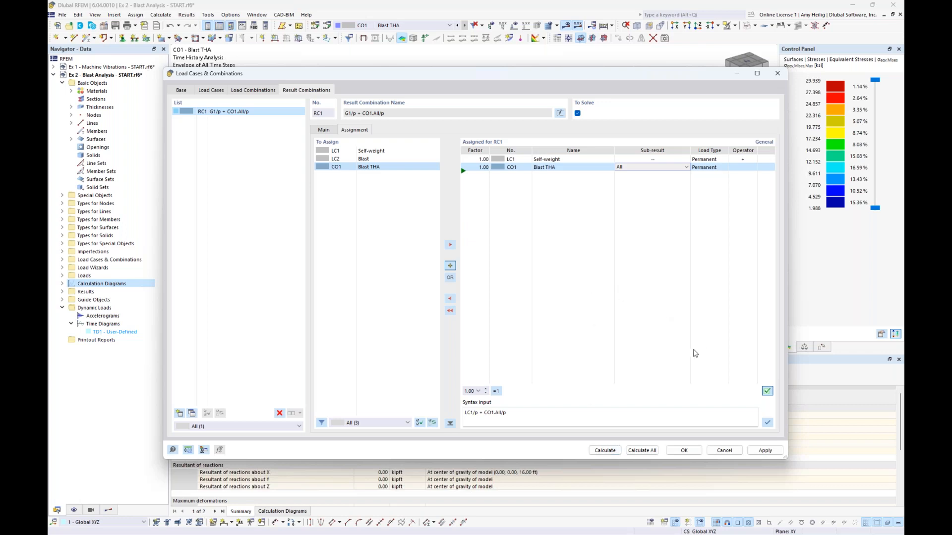
{"action": "left_click", "coordinate": [684, 450]}
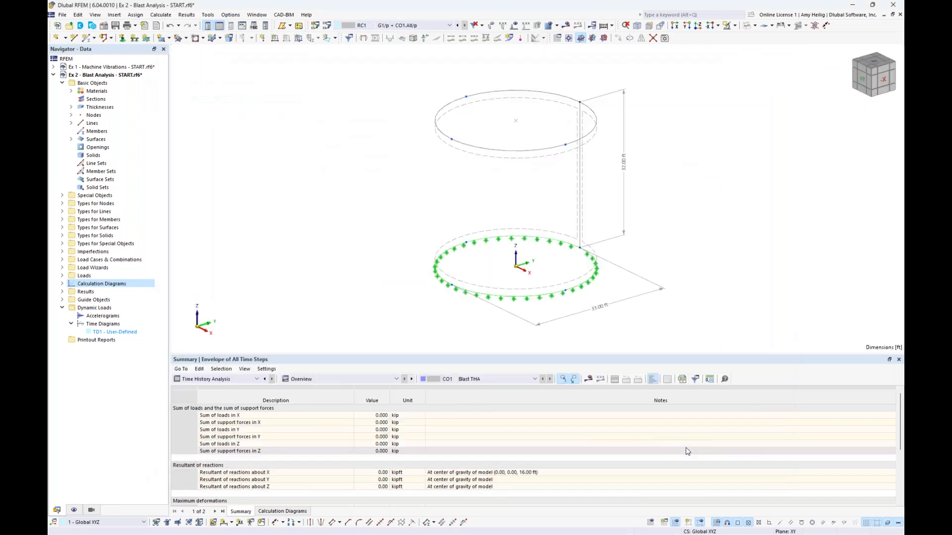
- Switch to the webinar slide presentation and advance to the Dlubal Software Information slide
{"action": "key", "text": "super+Tab"}
{"action": "left_click", "coordinate": [531, 252]}
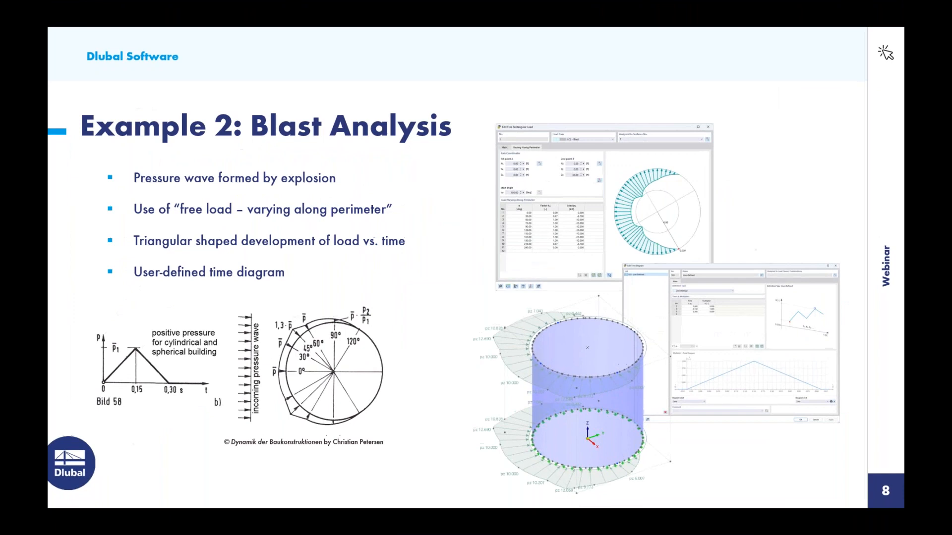
{"action": "key", "text": "Right"}
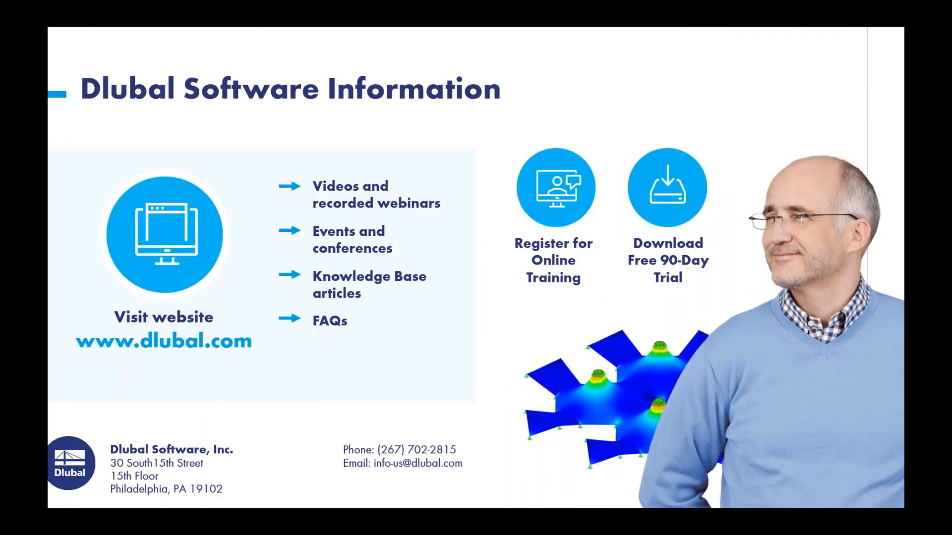